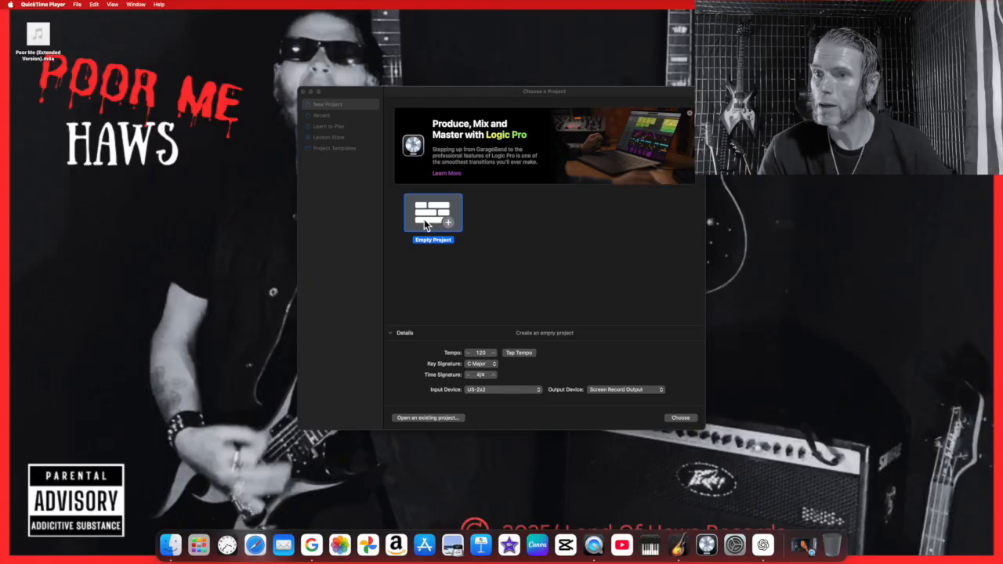
Step: Create an empty project with a Guitar or Bass audio track that uses Input 1
left_click(685, 418)
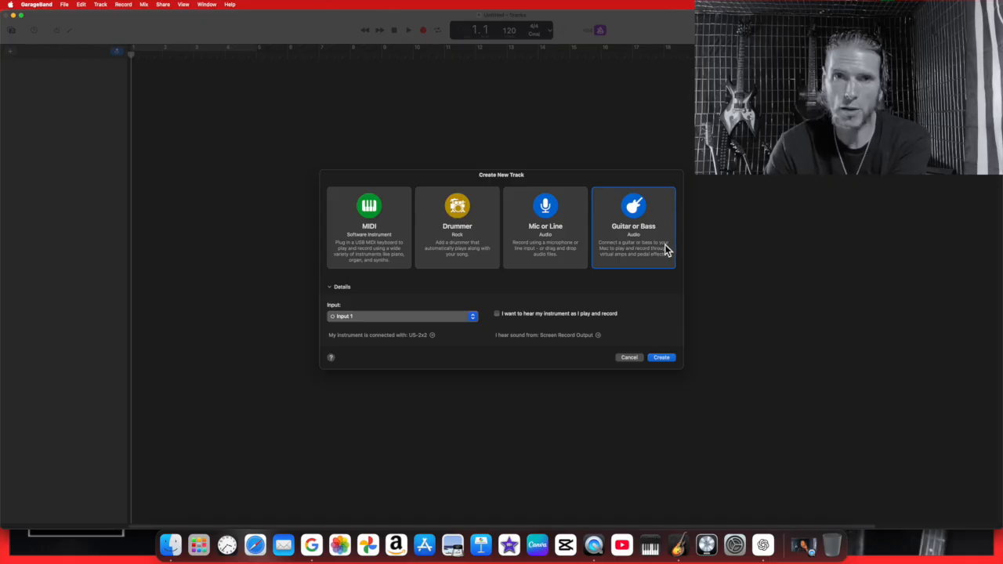
left_click(473, 316)
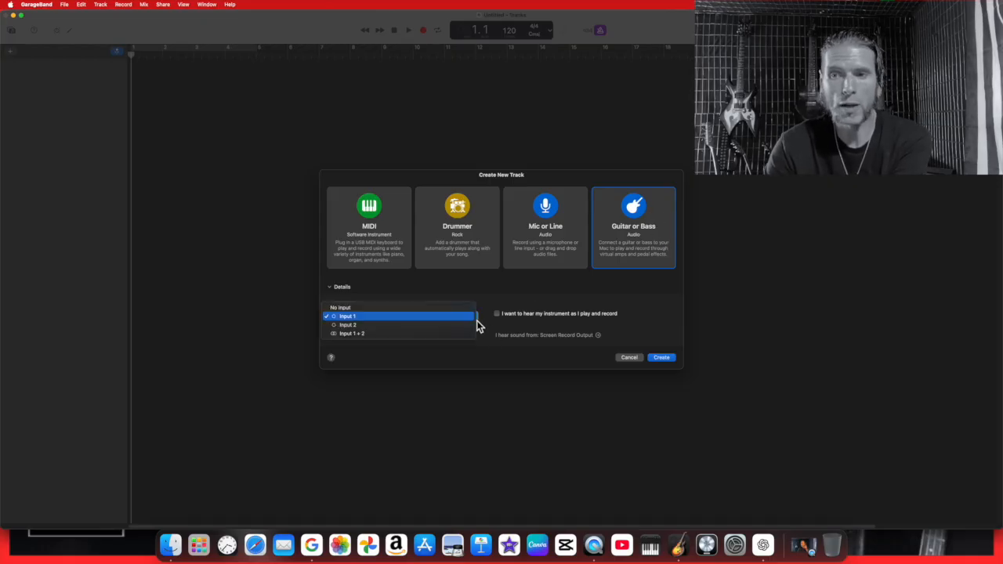
left_click(409, 319)
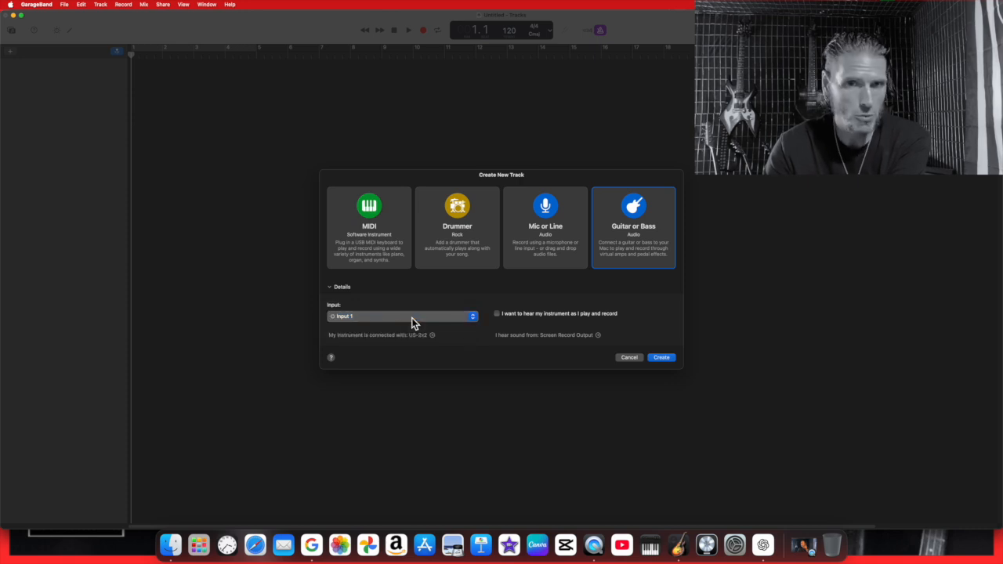
left_click(473, 322)
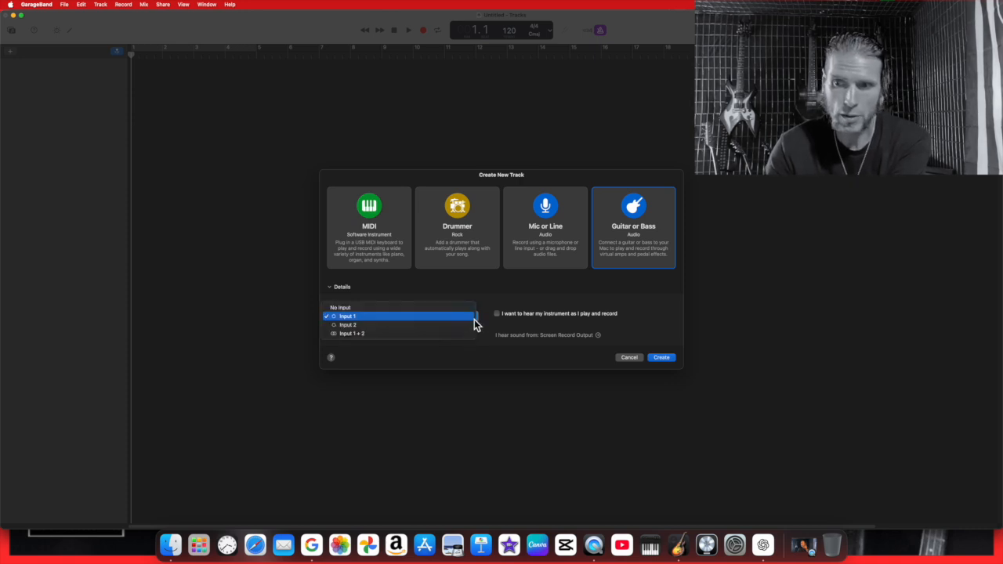
left_click(744, 296)
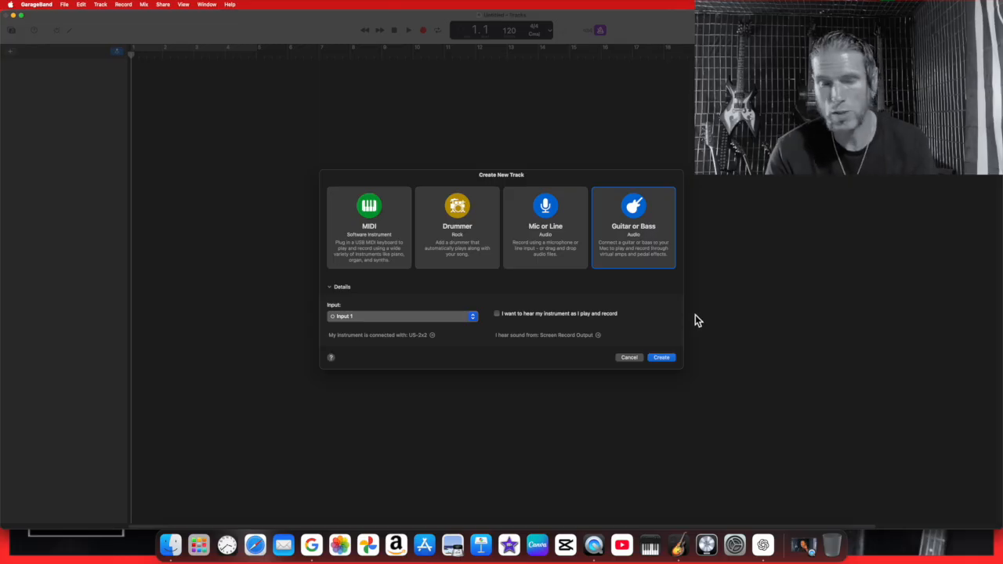
left_click(670, 357)
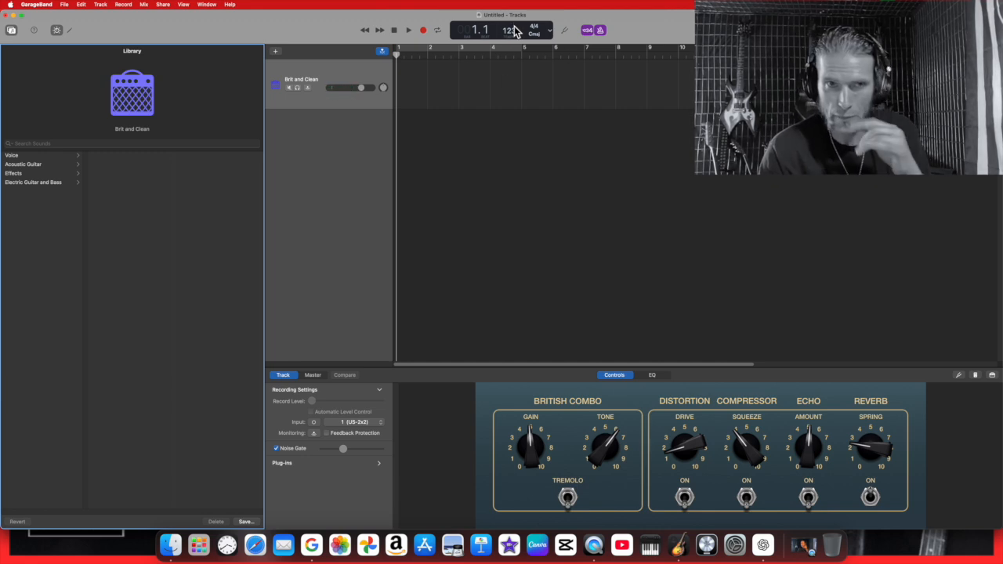
Step: Set the project tempo to 144 and create a cycle area from bar 2 to bar 12
left_click_drag(516, 37, 517, 32)
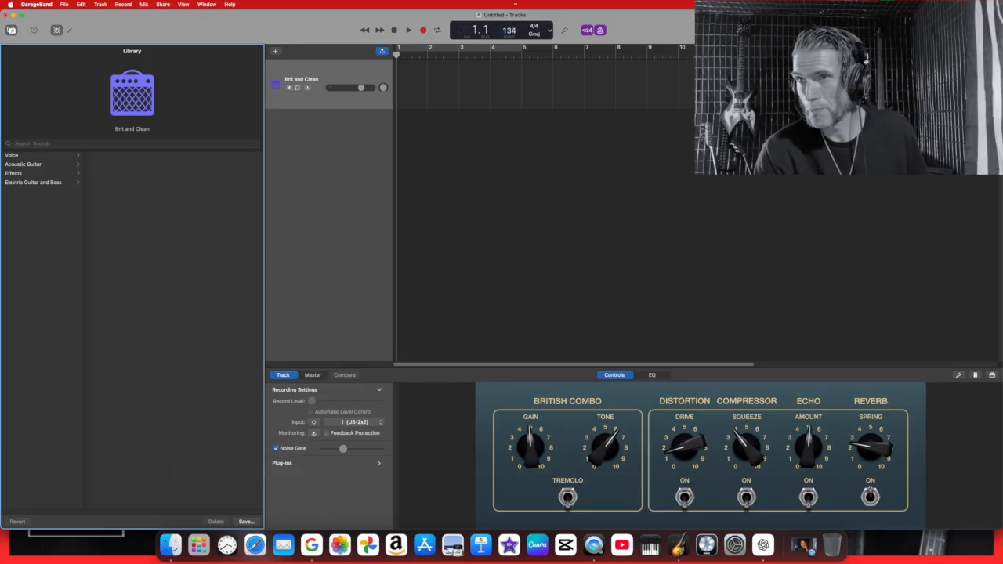
left_click_drag(510, 33, 509, 29)
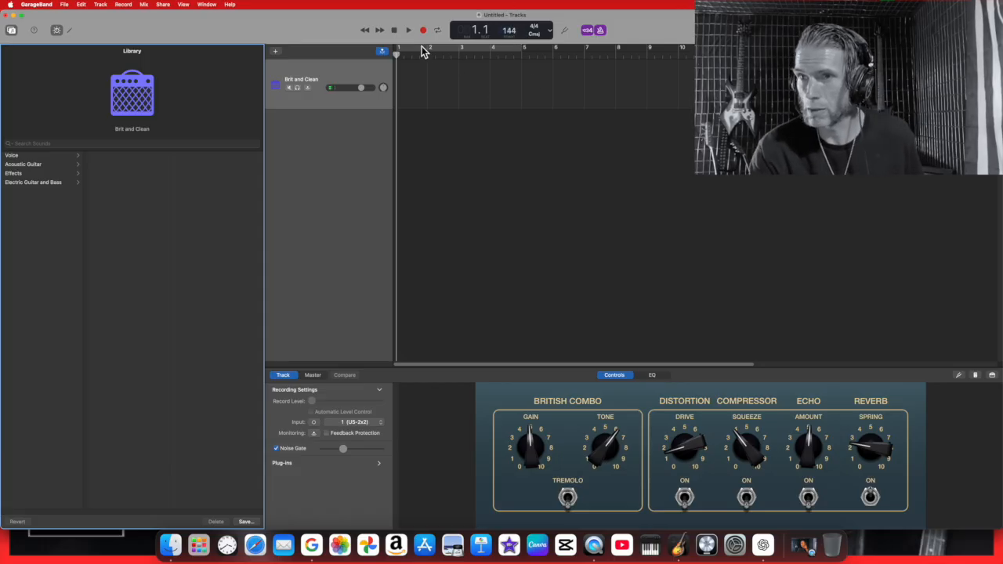
left_click_drag(430, 50, 692, 50)
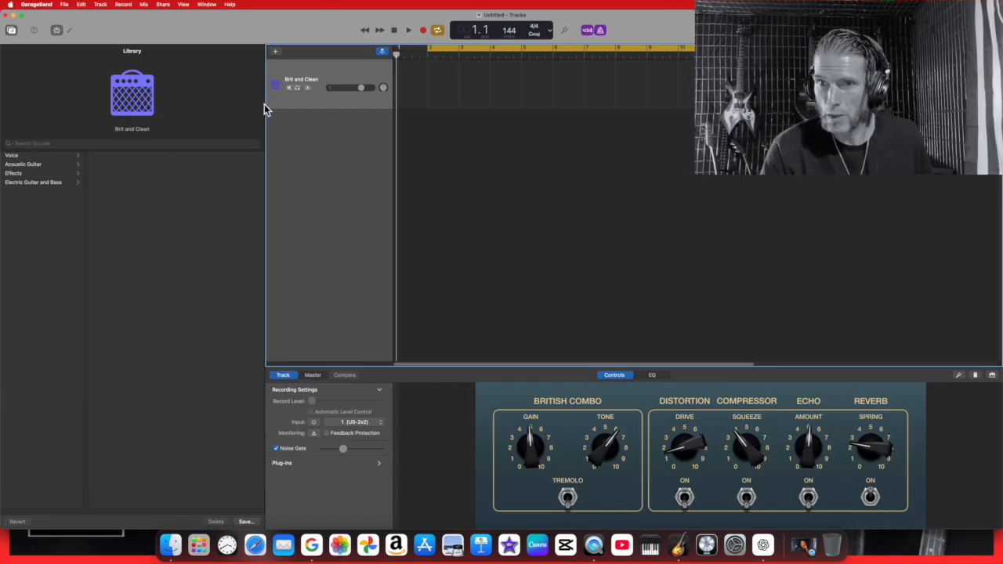
Step: Narrow the Library to widen the track area, and briefly play the empty cycle area
key("y")
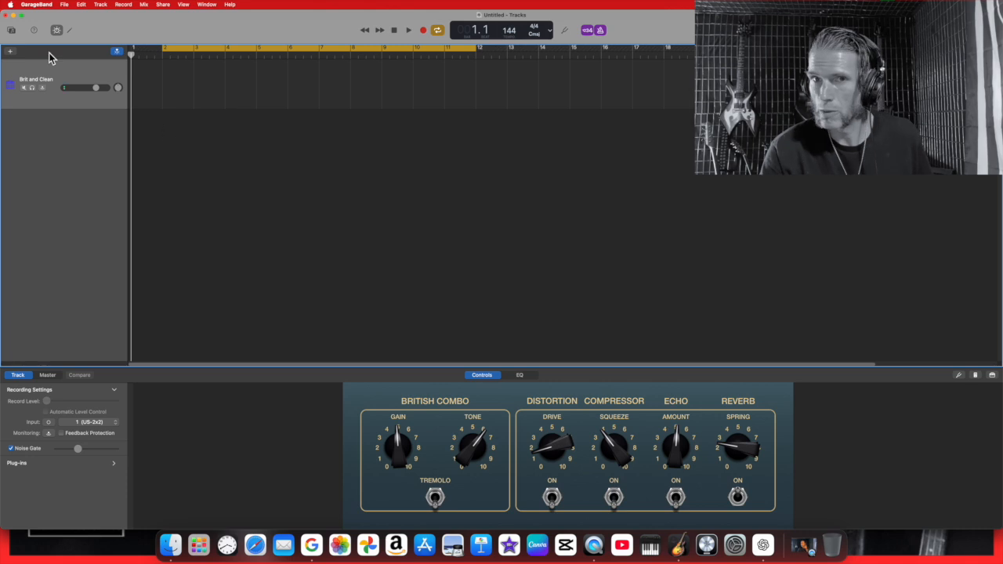
left_click(12, 31)
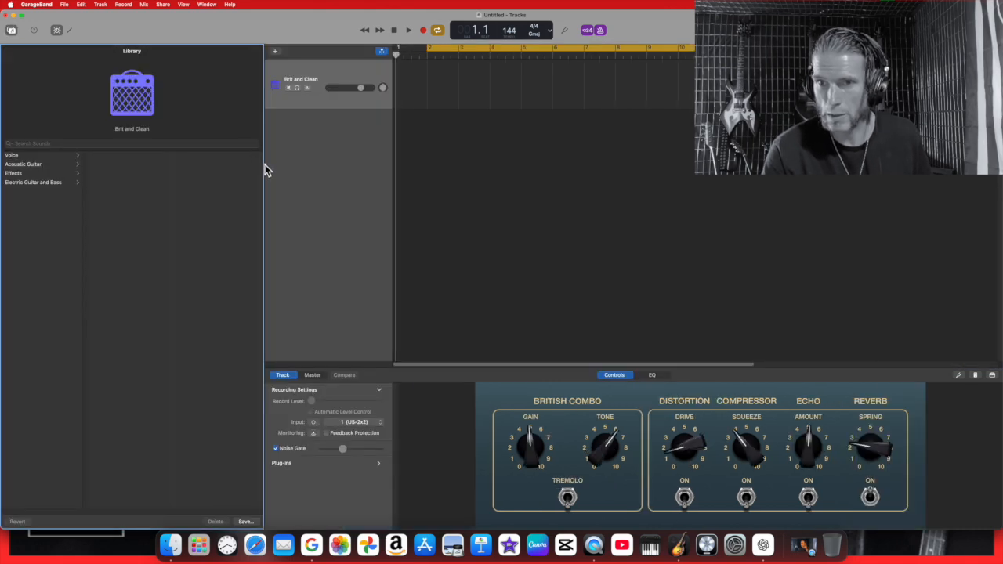
left_click_drag(271, 168, 93, 180)
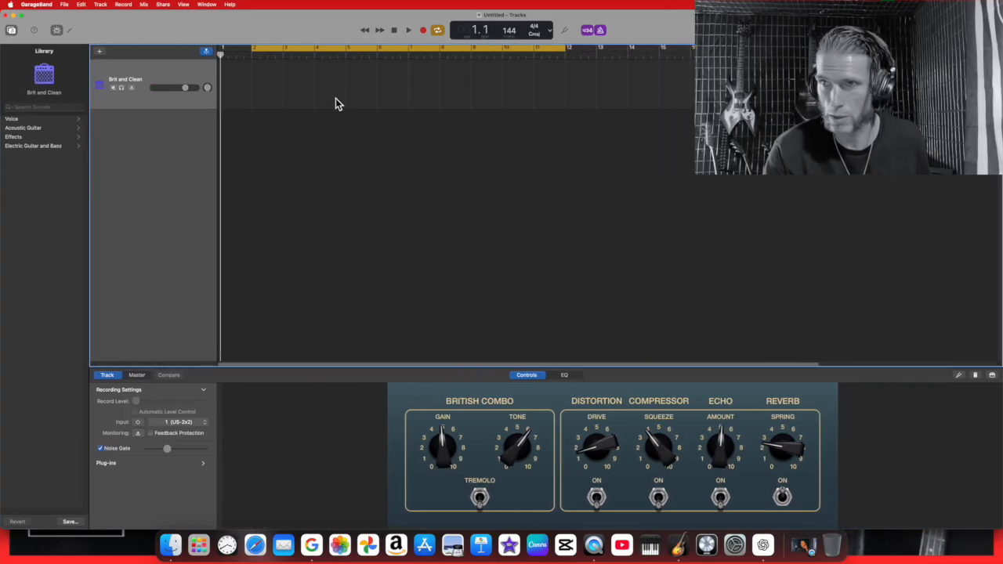
left_click(406, 32)
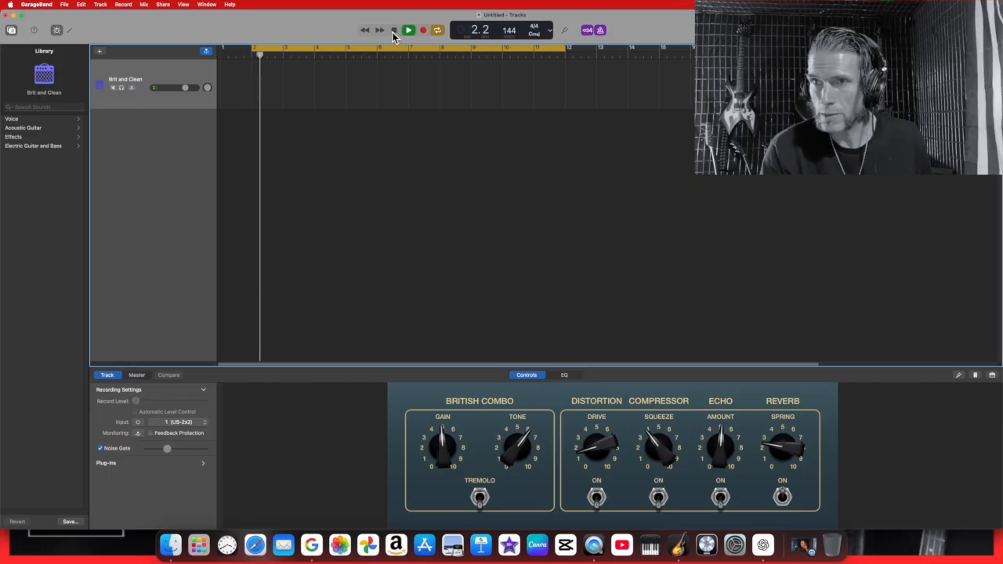
left_click(393, 32)
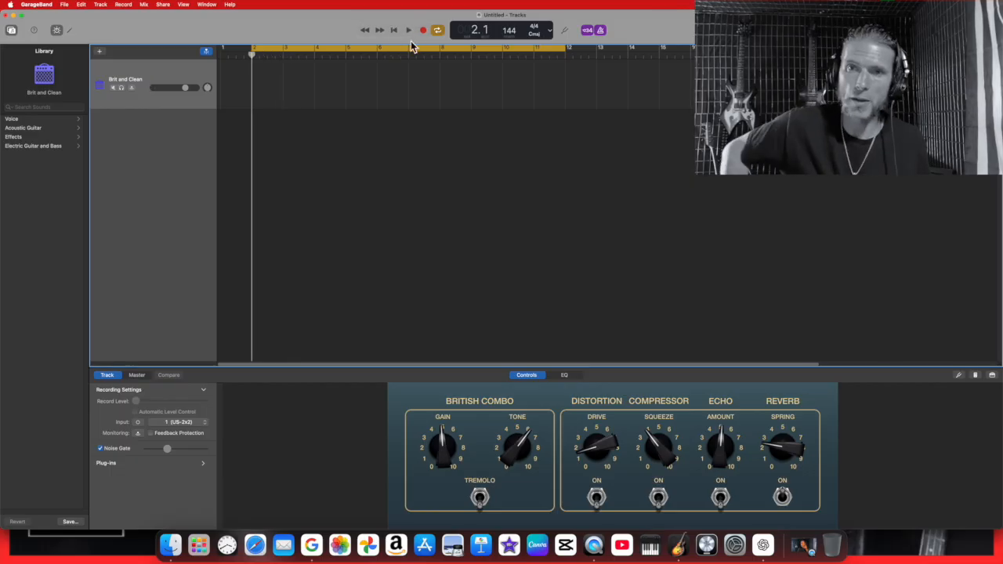
Step: Test input monitoring and mute on the Brit and Clean guitar track, and solo the track
left_click(131, 88)
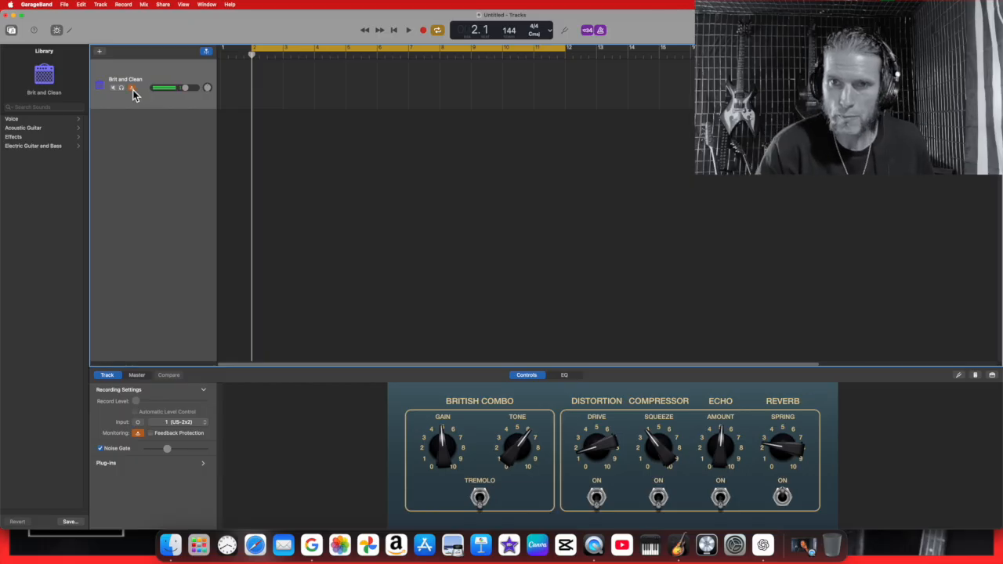
left_click(132, 89)
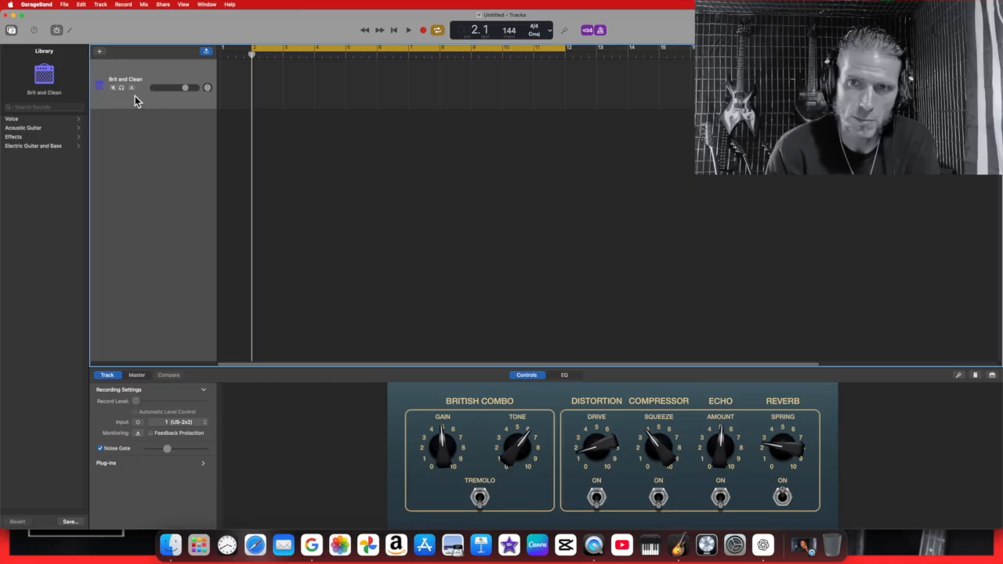
left_click(122, 89)
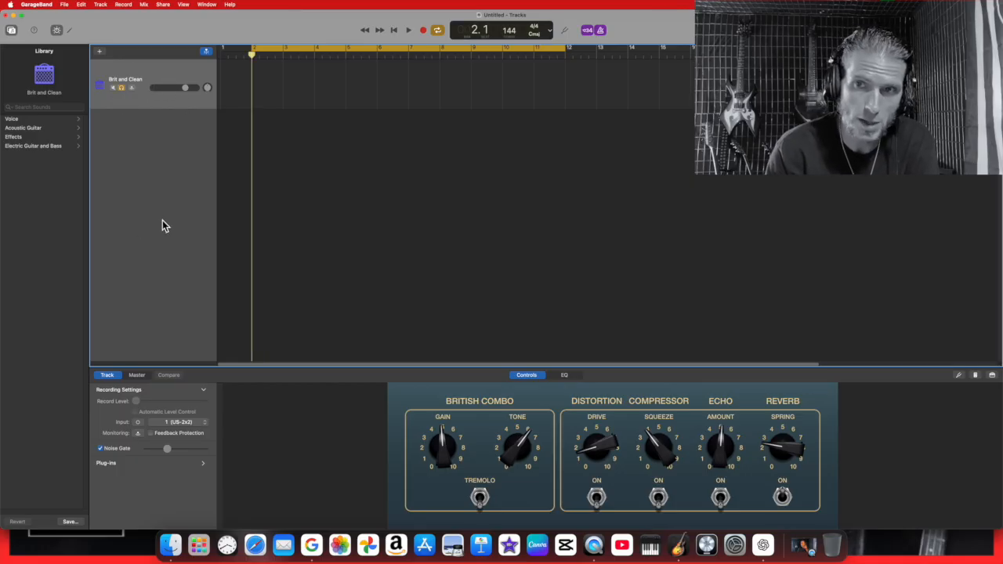
left_click(115, 91)
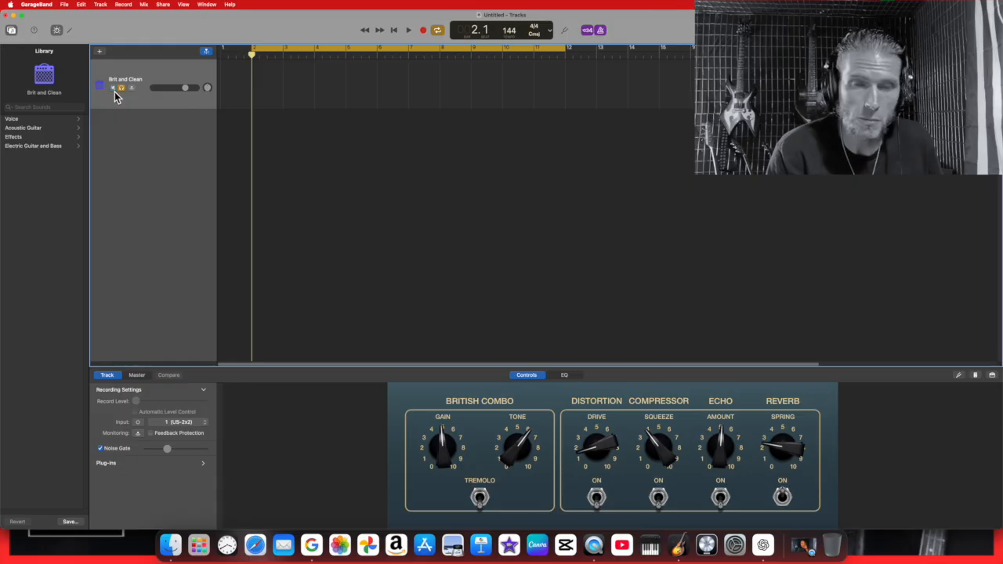
left_click(116, 91)
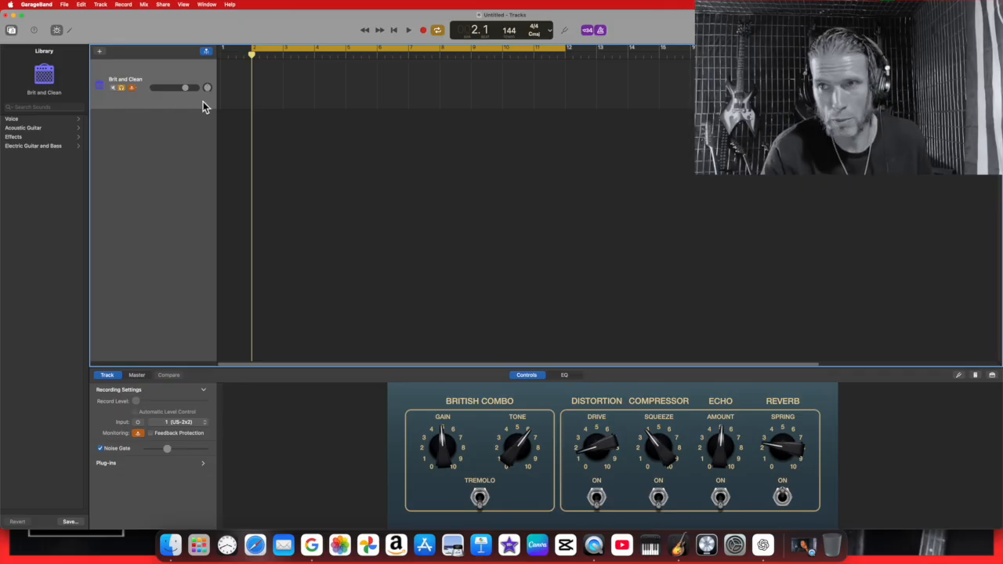
Step: Record guitar takes on the Brit and Clean track over the cycle area and play back part of the recording
left_click(423, 30)
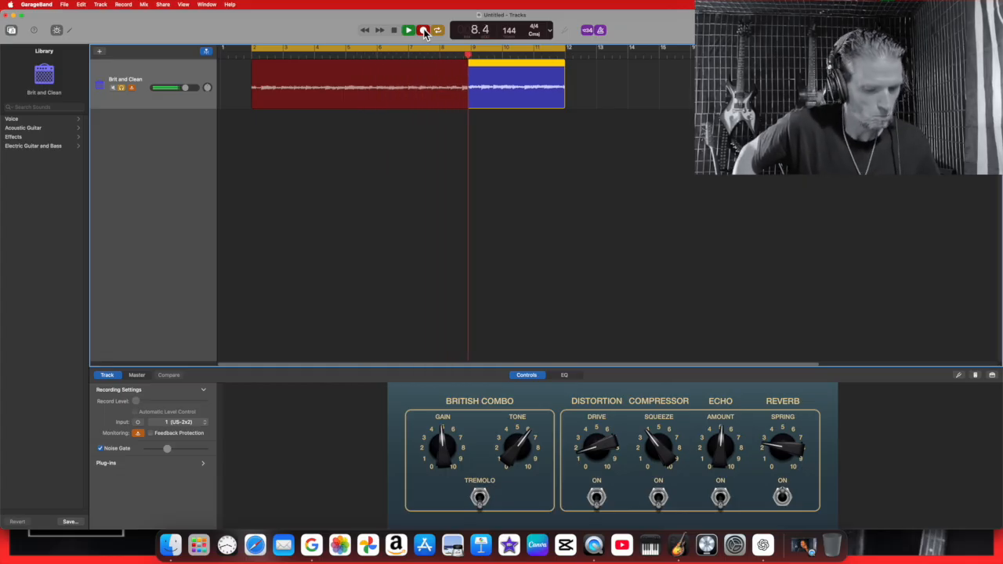
left_click(423, 31)
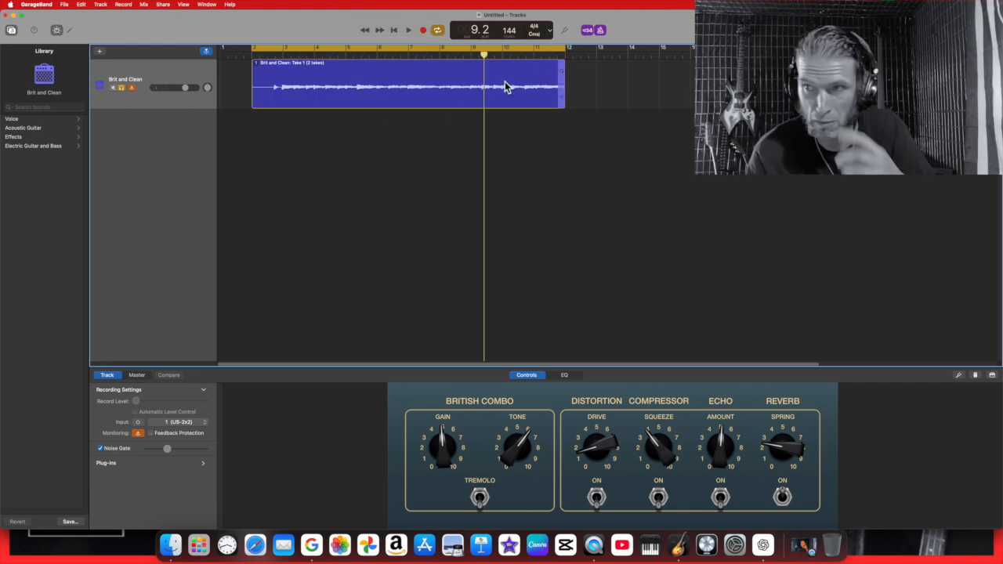
left_click(409, 31)
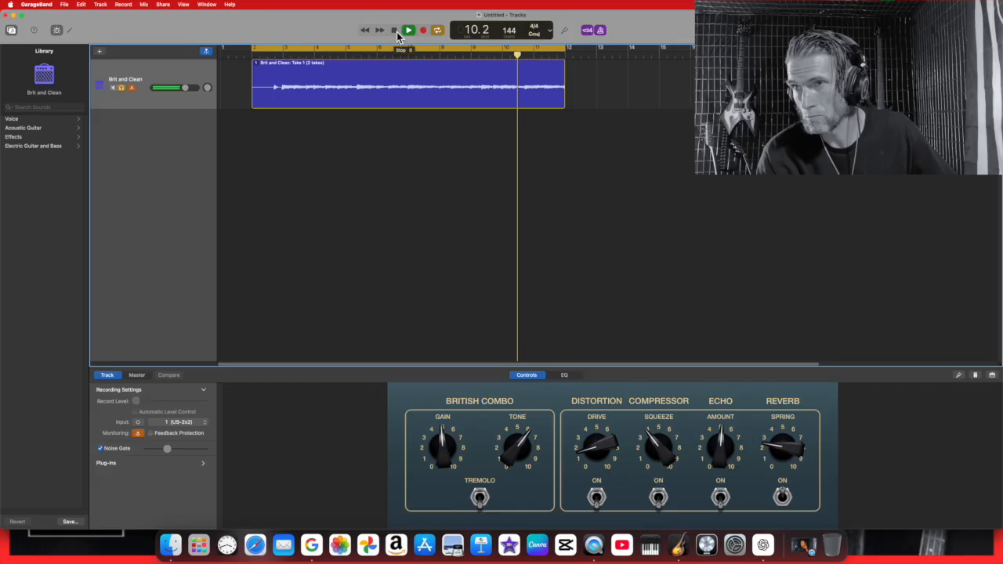
key("space")
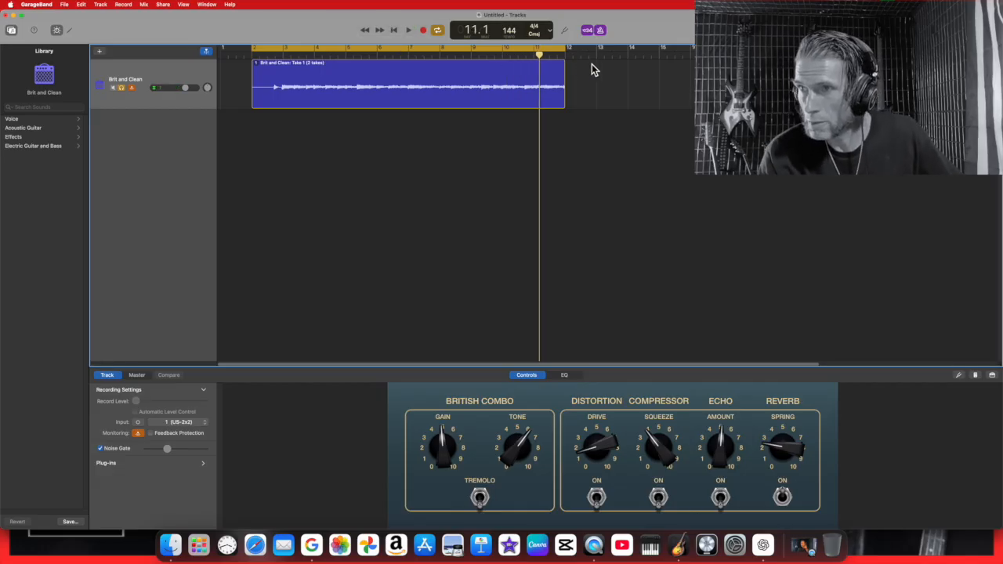
Step: Split the recorded guitar region at bar 11 and cut the piece after the split
left_click(533, 52)
left_click_drag(566, 53, 533, 52)
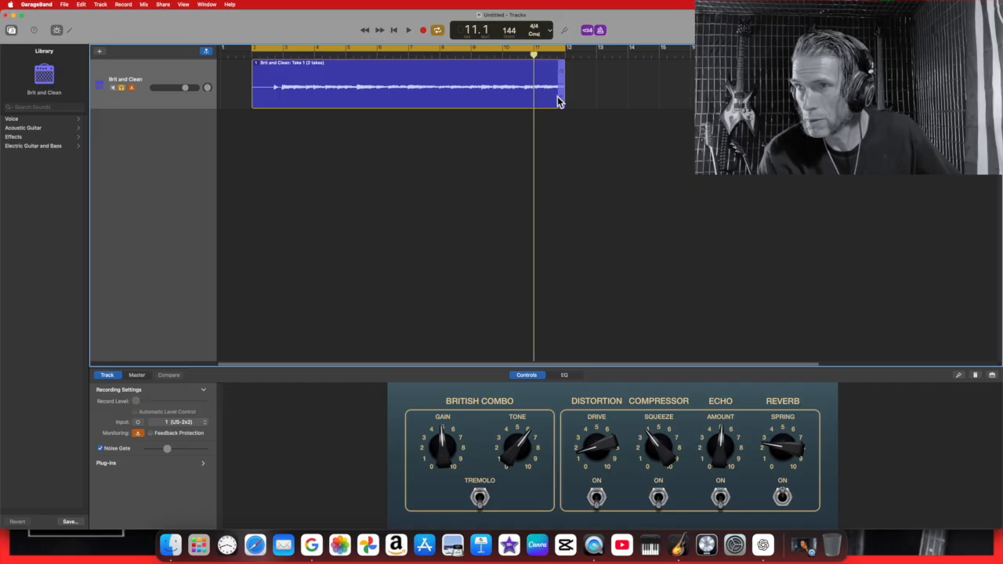
right_click(543, 65)
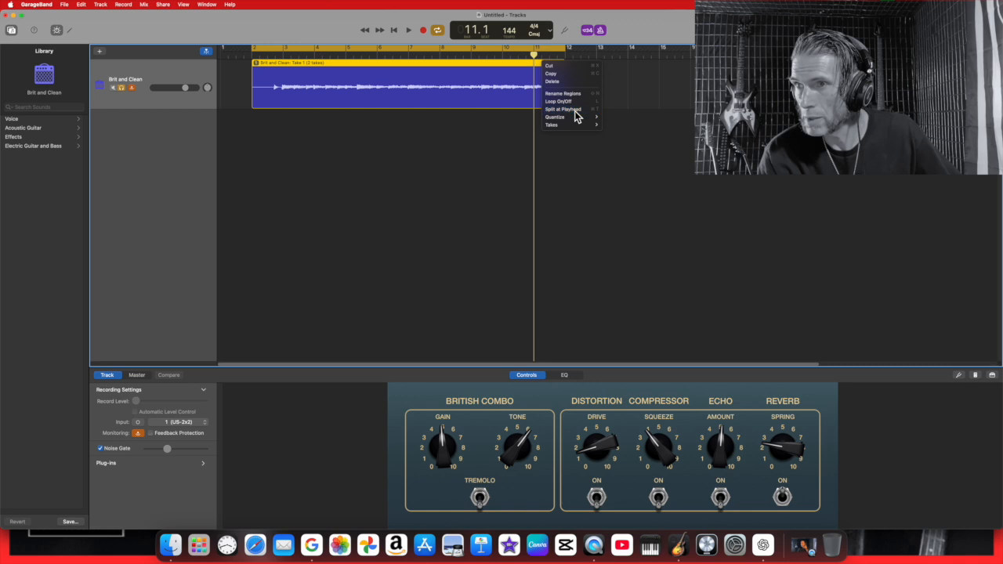
left_click(563, 109)
right_click(551, 80)
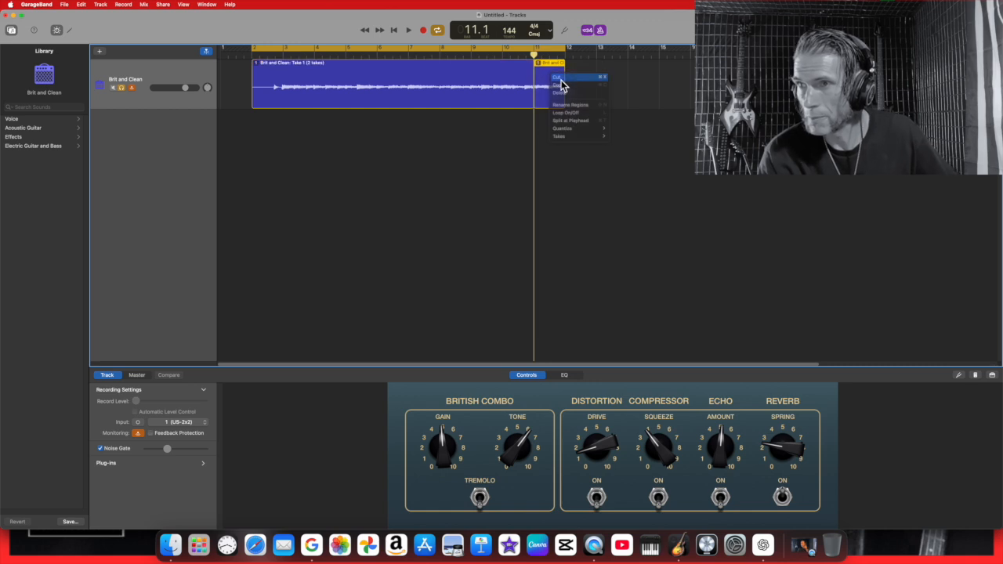
left_click(560, 78)
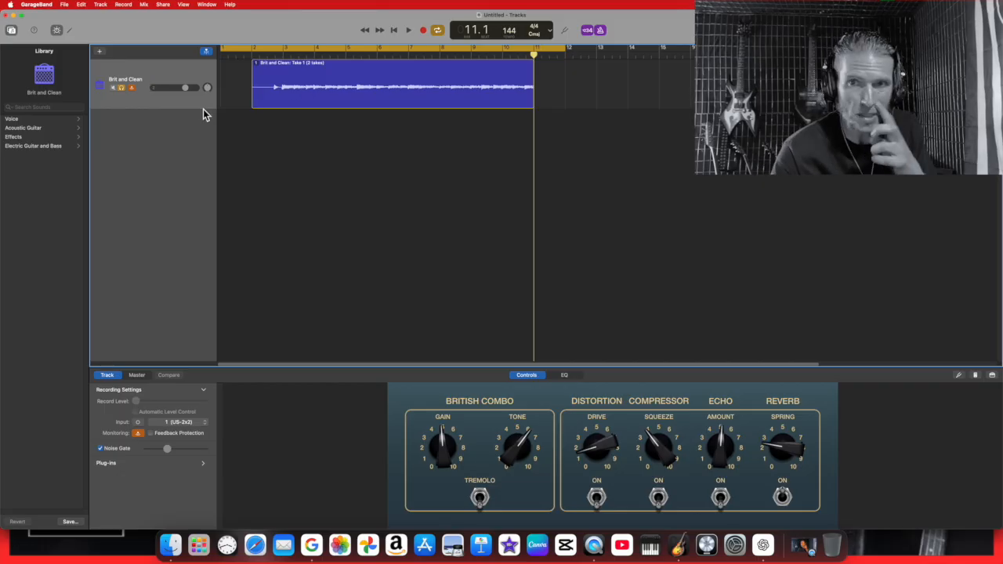
Step: Select the Brit and Clean patch from the Clean Guitar category of the Electric Guitar and Bass sounds
left_click(59, 147)
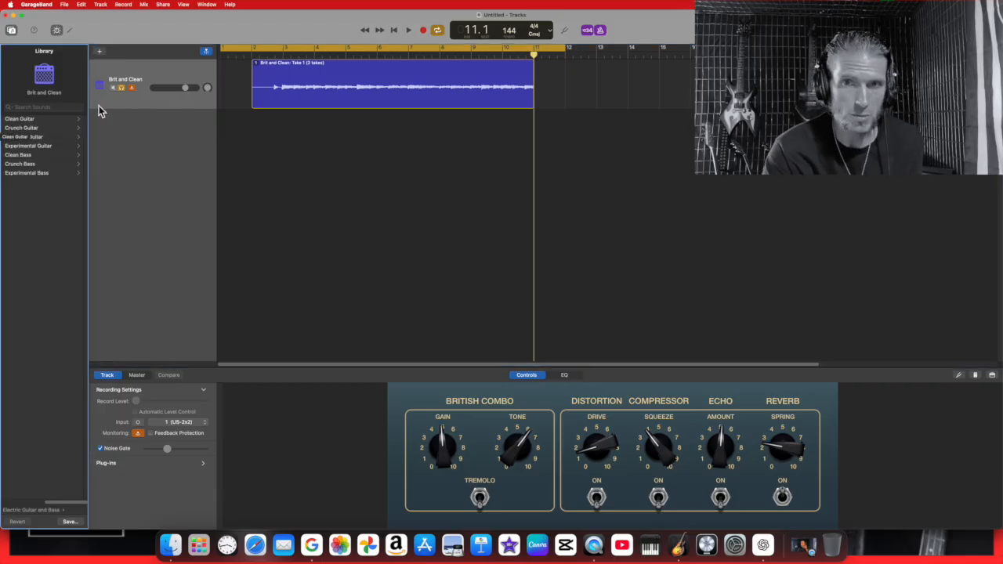
left_click(33, 120)
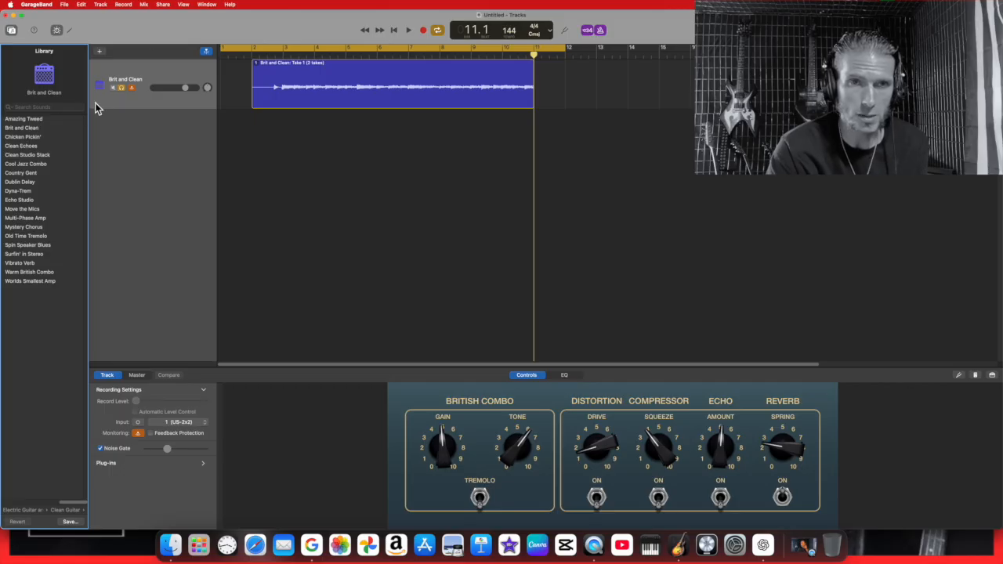
left_click(38, 129)
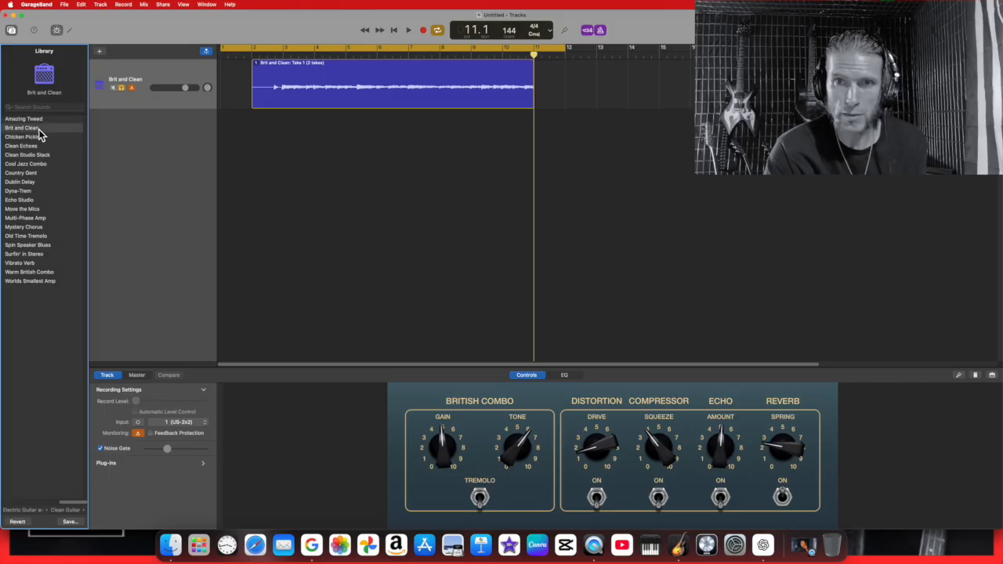
Step: Turn off input monitoring on the guitar track and play back the opening bars of the recording
left_click(134, 90)
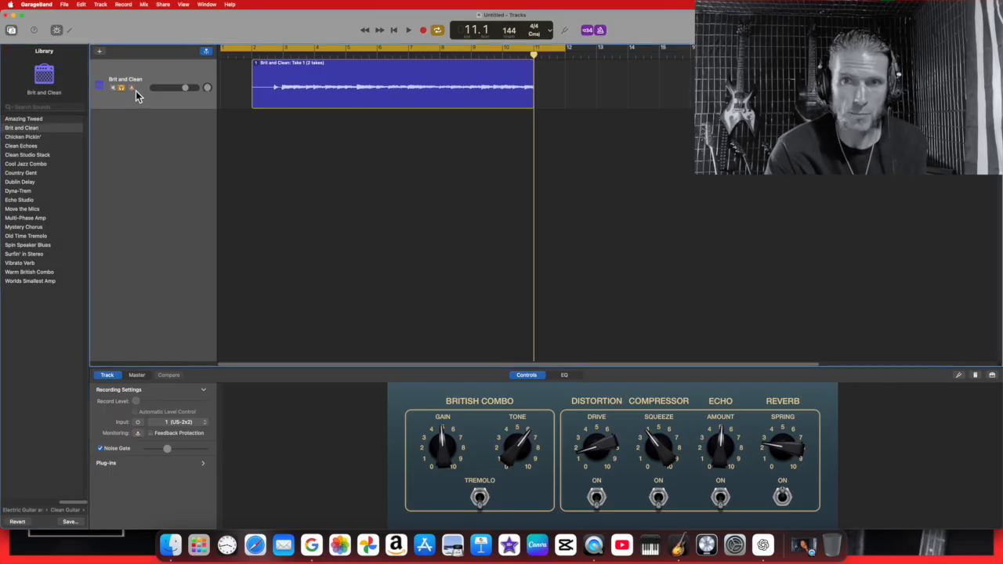
left_click(407, 32)
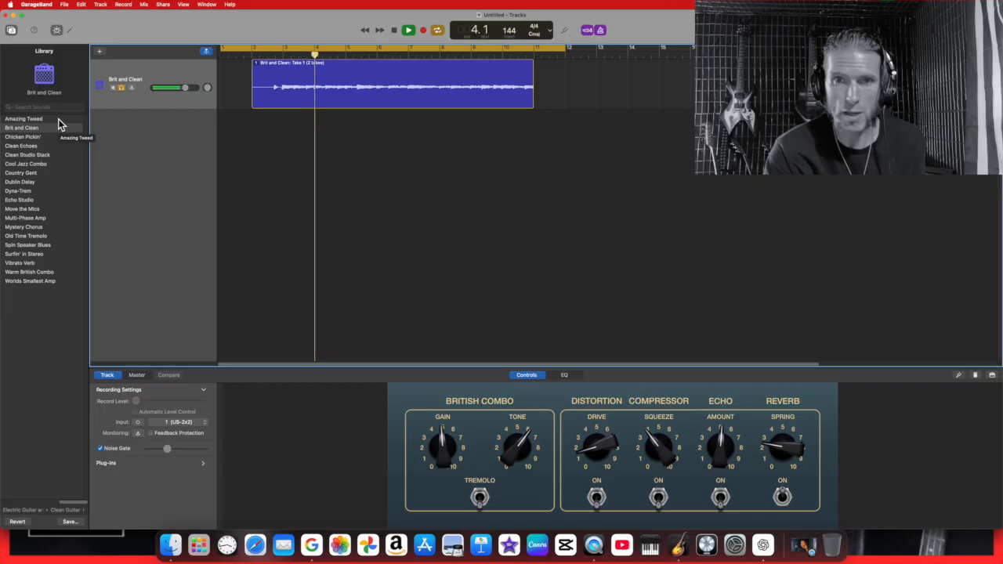
left_click(391, 34)
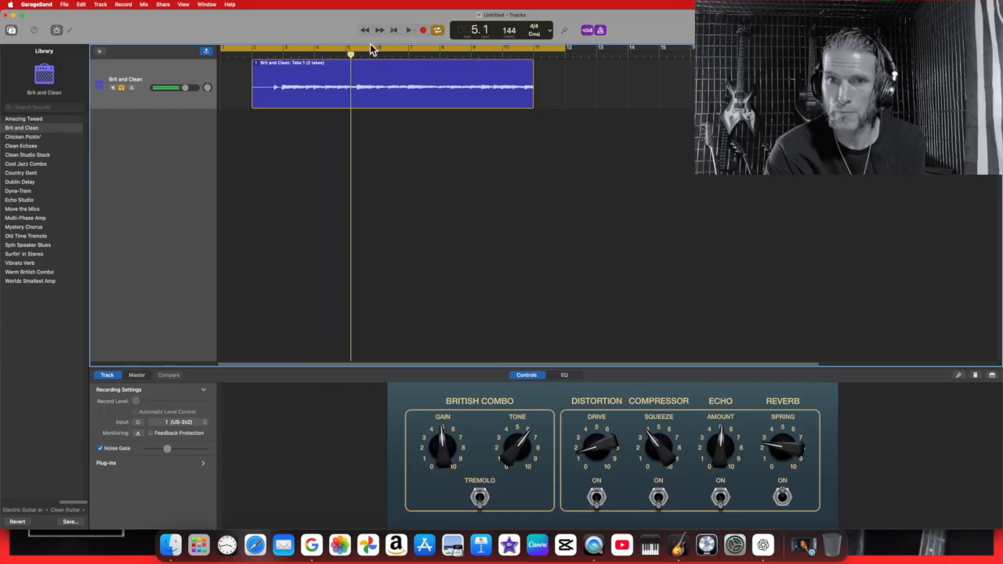
Step: Audition the Amazing Tweed patch during playback and move the start of the cycle area to bar 2
left_click(57, 120)
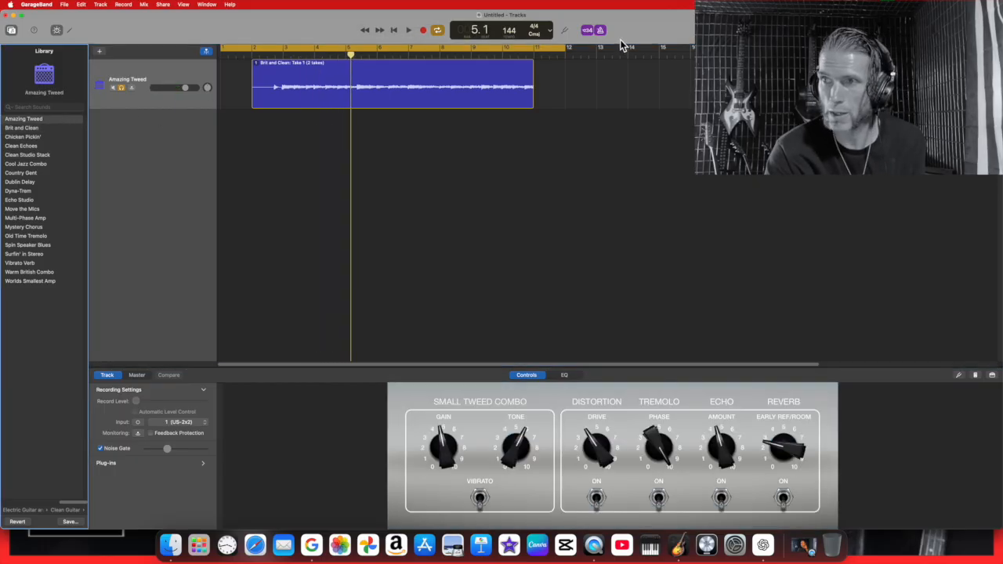
left_click(409, 33)
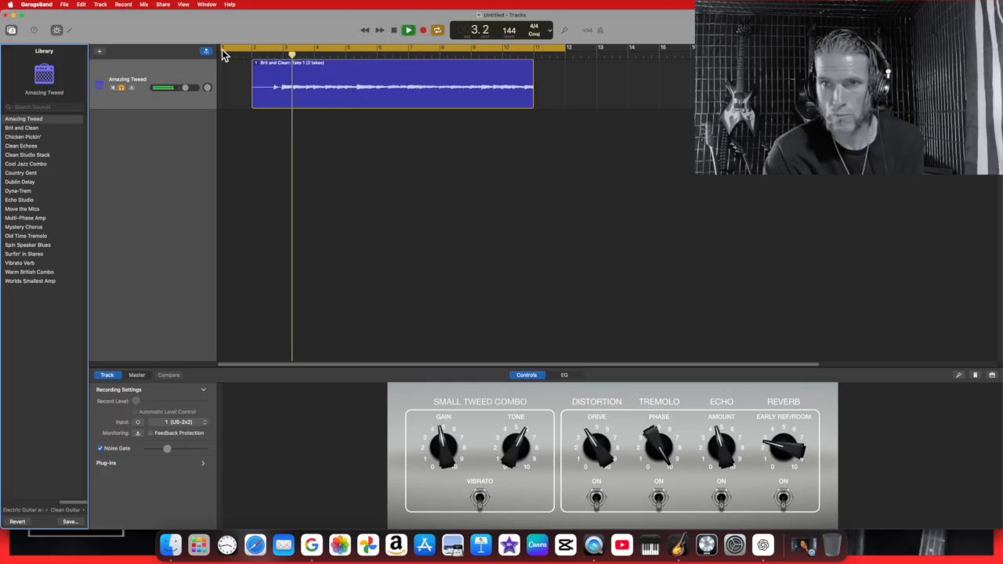
left_click_drag(223, 48, 253, 50)
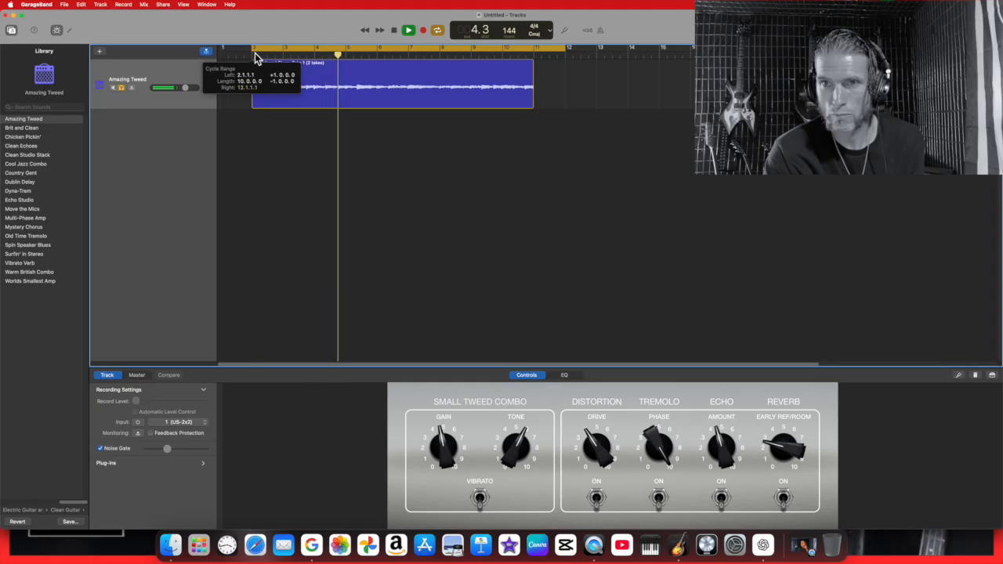
Step: Select the Clean Studio Stack patch, end the cycle area at bar 11 and play the recording
left_click(57, 156)
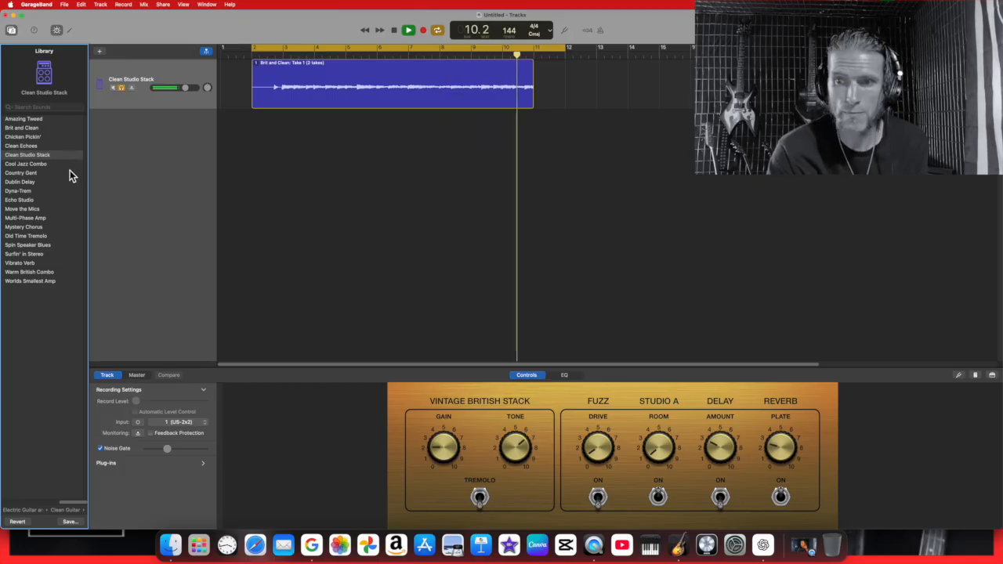
left_click(394, 31)
left_click_drag(567, 49, 536, 50)
left_click(408, 31)
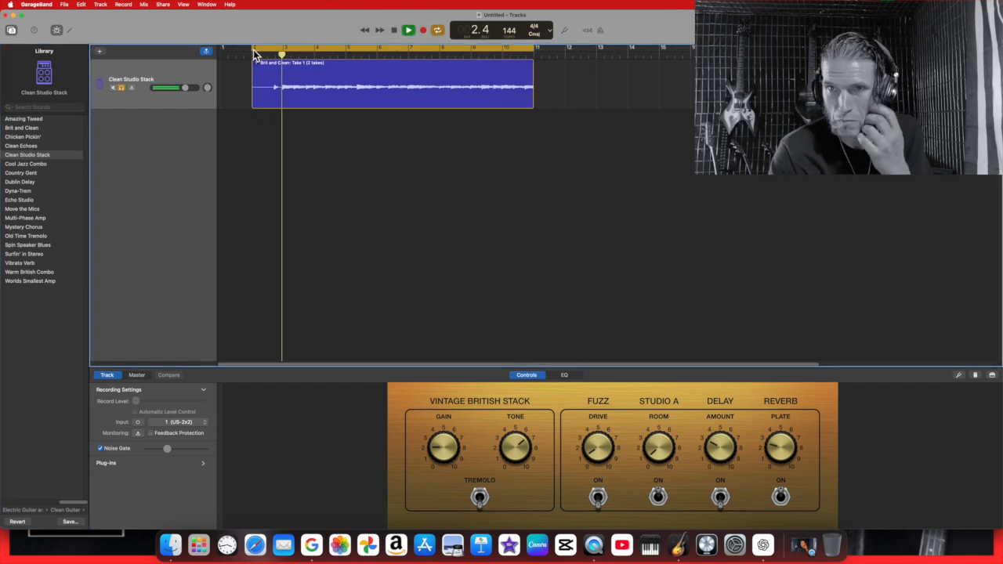
Step: Move the start of the cycle area to bar 3 and restart playback
left_click_drag(256, 50, 283, 49)
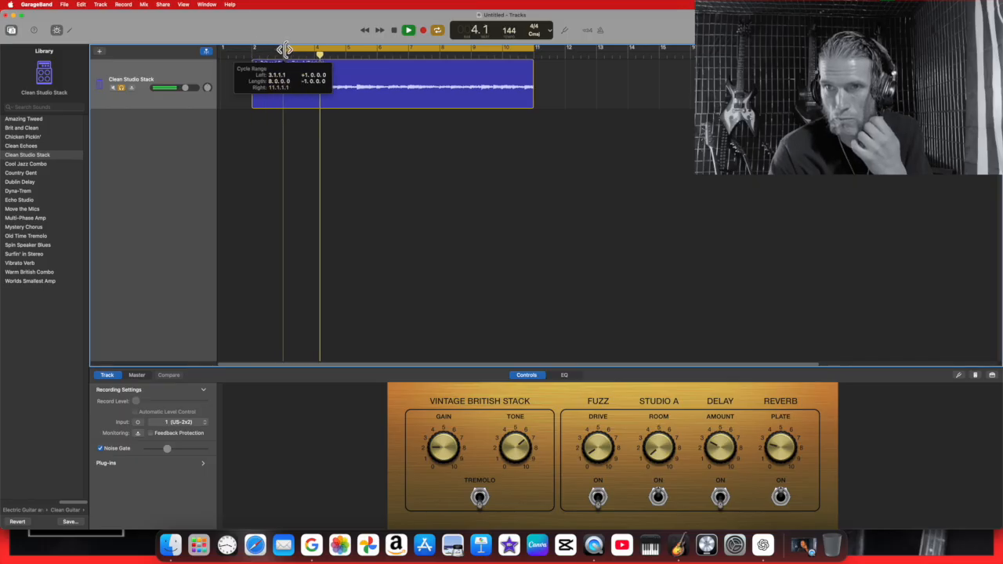
left_click(409, 31)
left_click(408, 31)
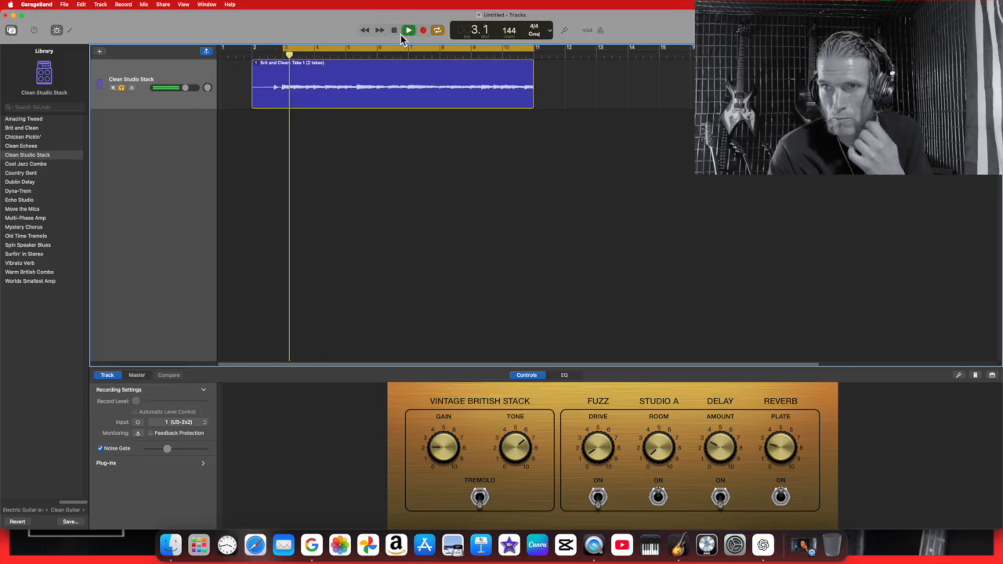
left_click_drag(284, 50, 283, 50)
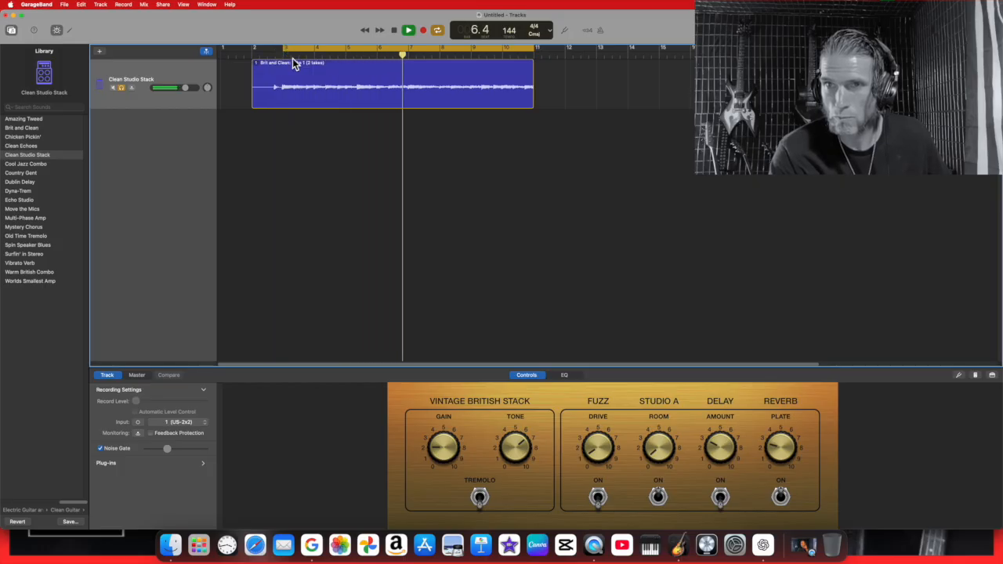
Step: Audition Cool Jazz Combo, Country Gent, Move the Mics, Multi-Phase Amp, Mystery Chorus and Warm British Combo, and return to Clean Studio Stack
left_click(47, 164)
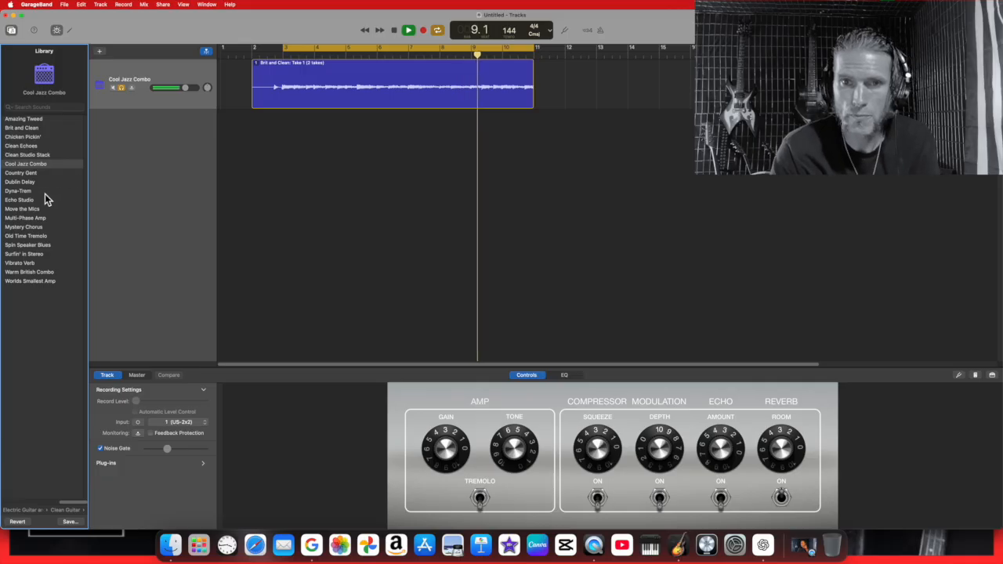
left_click(51, 174)
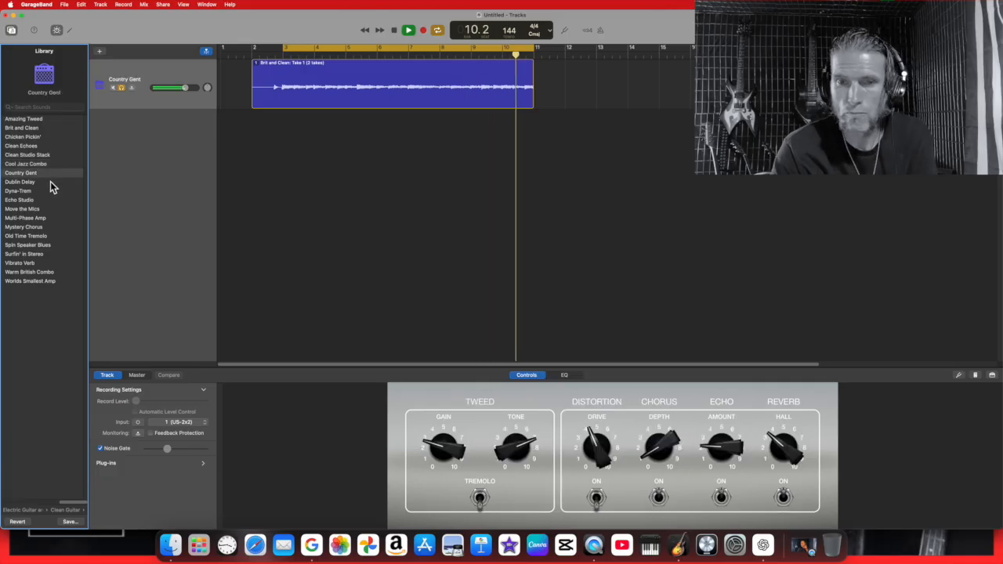
left_click(49, 210)
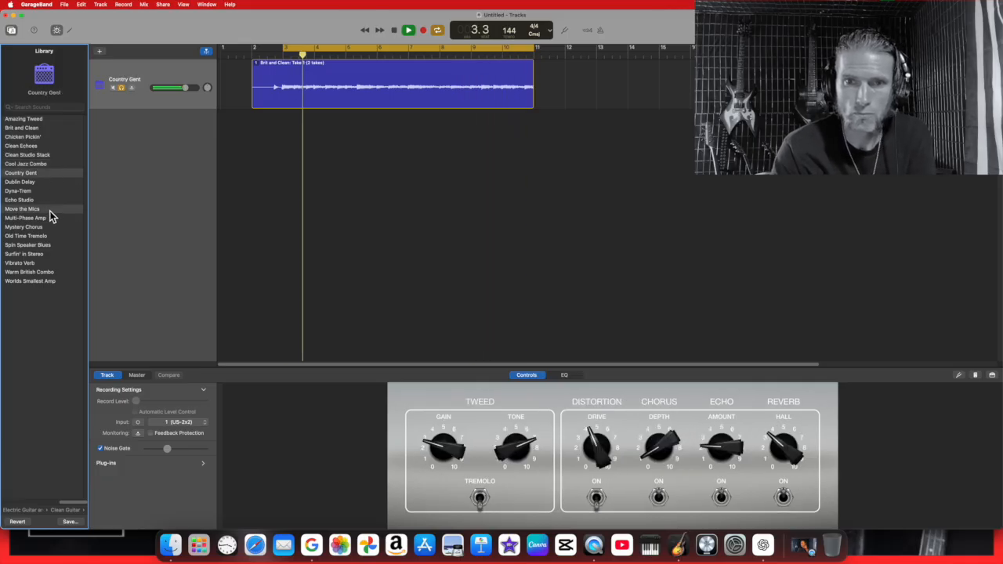
left_click(51, 220)
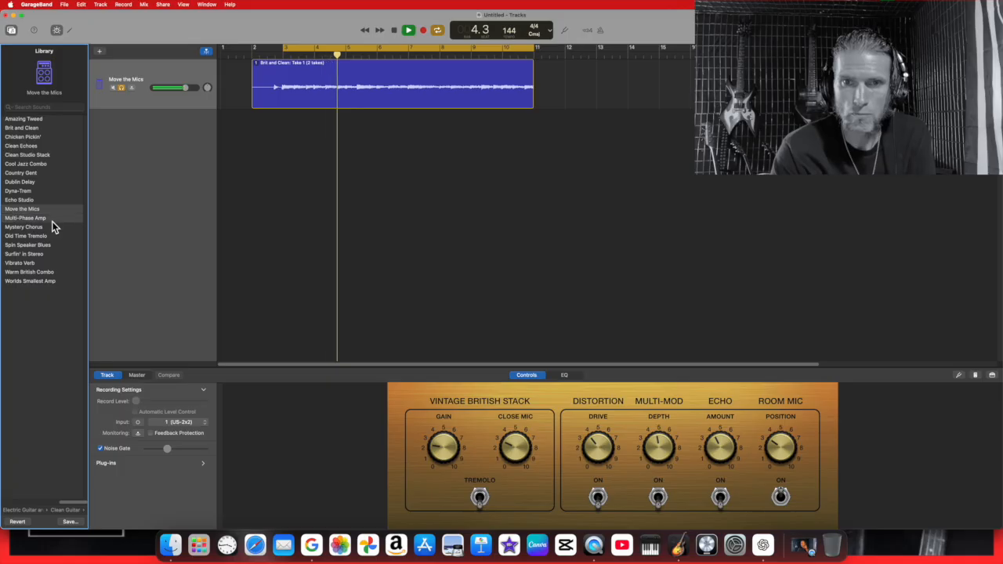
left_click(50, 228)
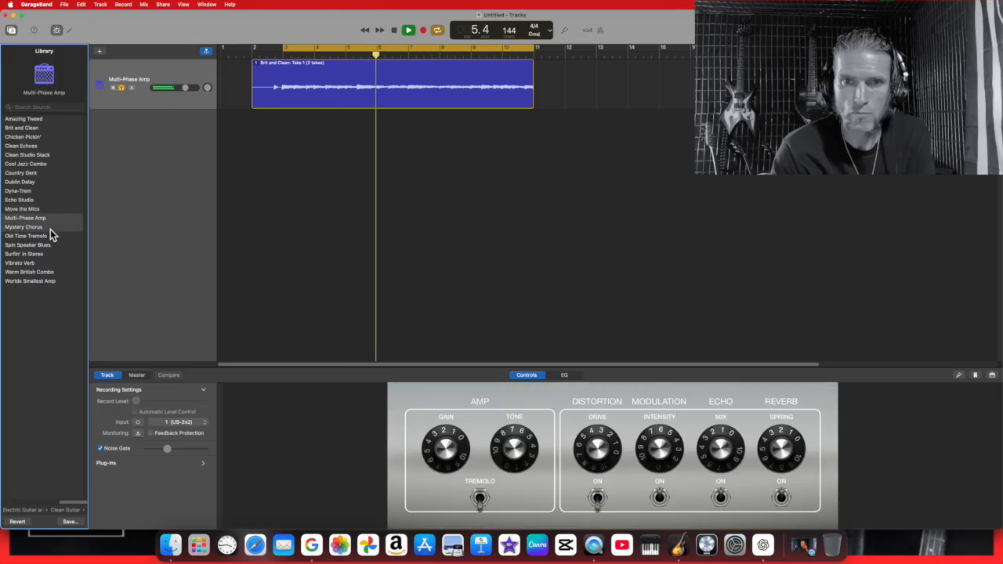
left_click(59, 272)
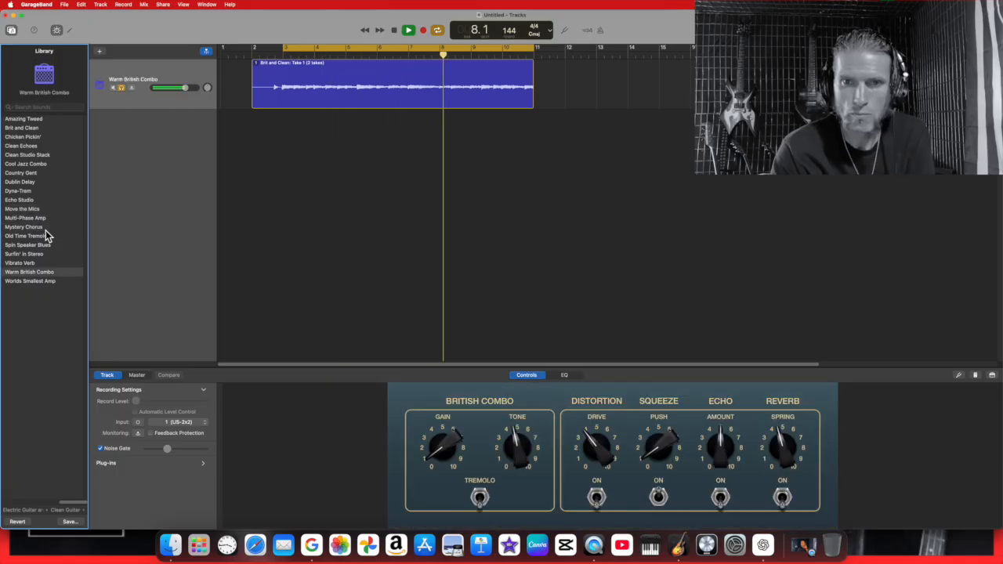
left_click(50, 157)
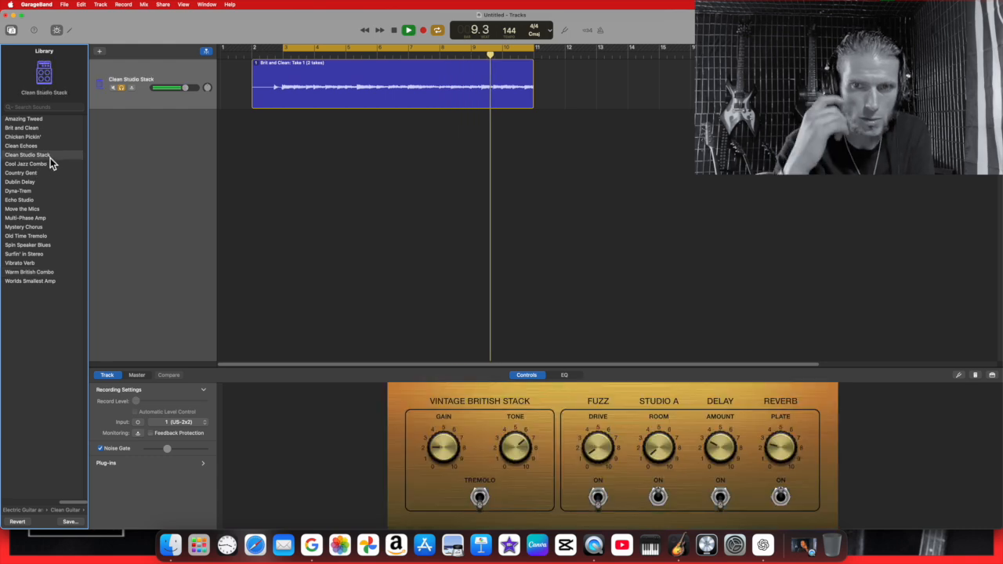
Step: Raise the Vintage British Stack gain to about 3, try out the Fuzz drive during playback, and turn the Fuzz down and off
left_click(427, 404)
left_click(394, 30)
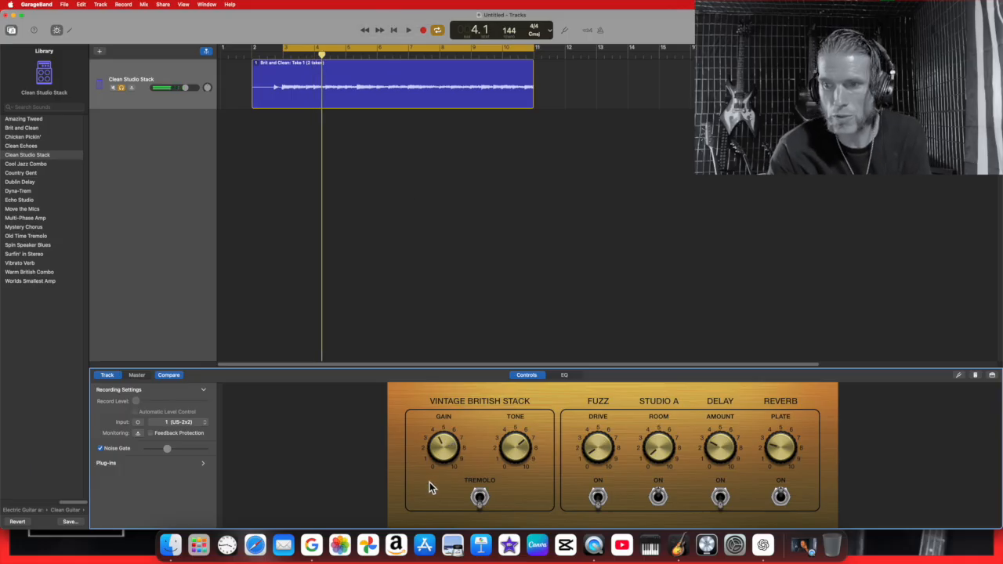
left_click(409, 30)
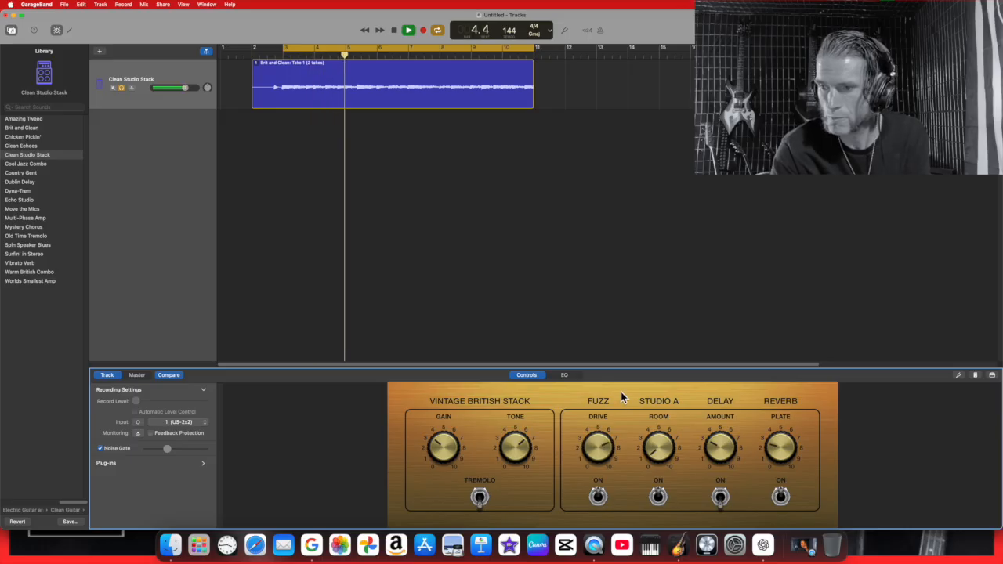
left_click_drag(597, 447, 597, 462)
left_click(600, 497)
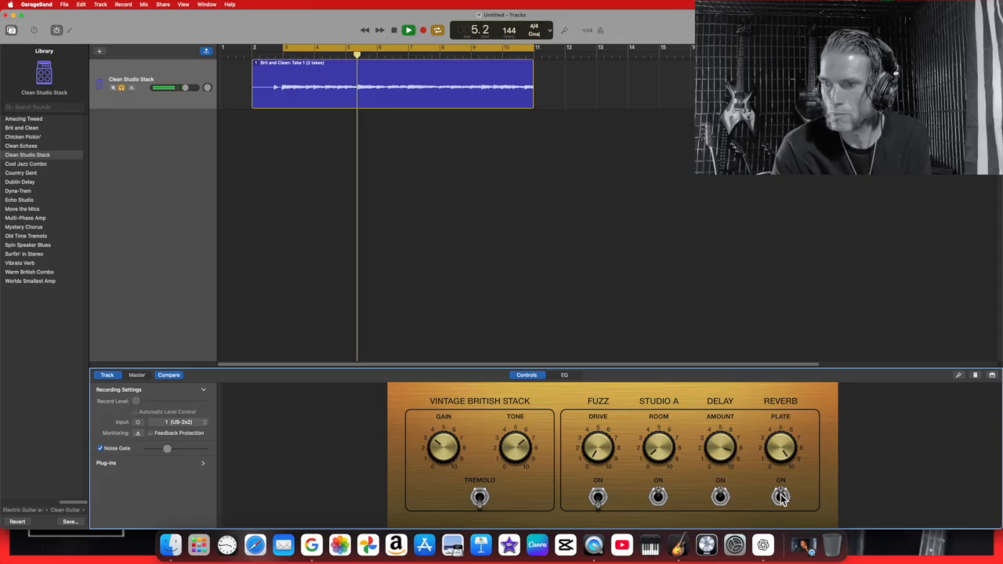
Step: Turn down the Delay and set the Studio A room to about 3 and the Reverb plate to about 7 while checking playback
left_click(391, 31)
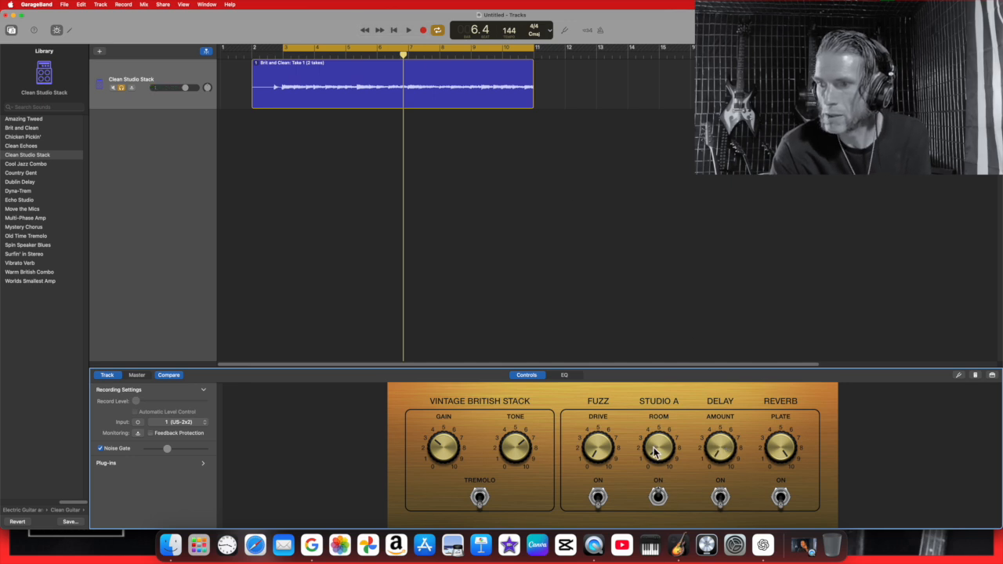
left_click(407, 31)
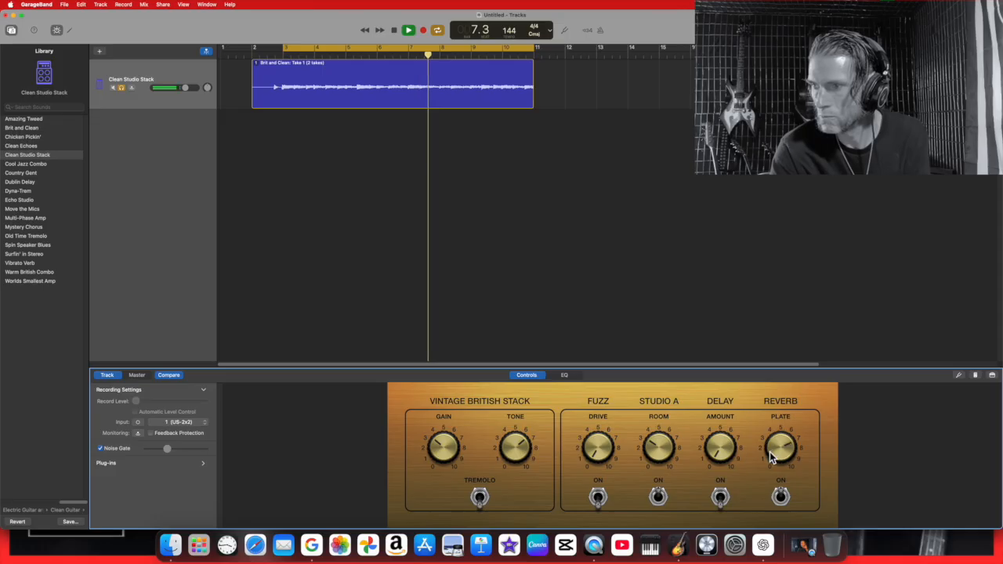
left_click(395, 34)
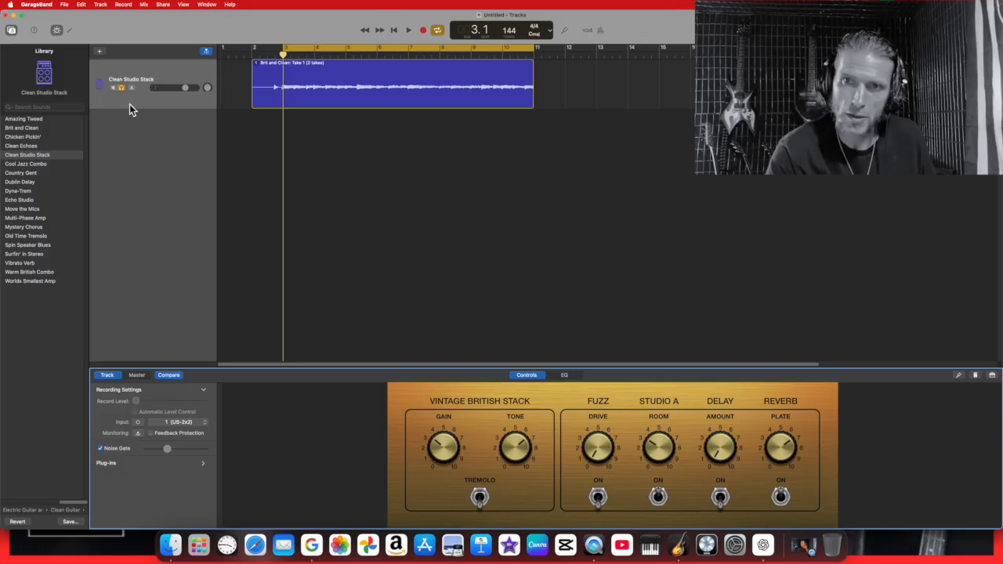
Step: Add a new track with duplicate settings of the guitar track and assign it the Surfin' in Stereo patch
right_click(136, 80)
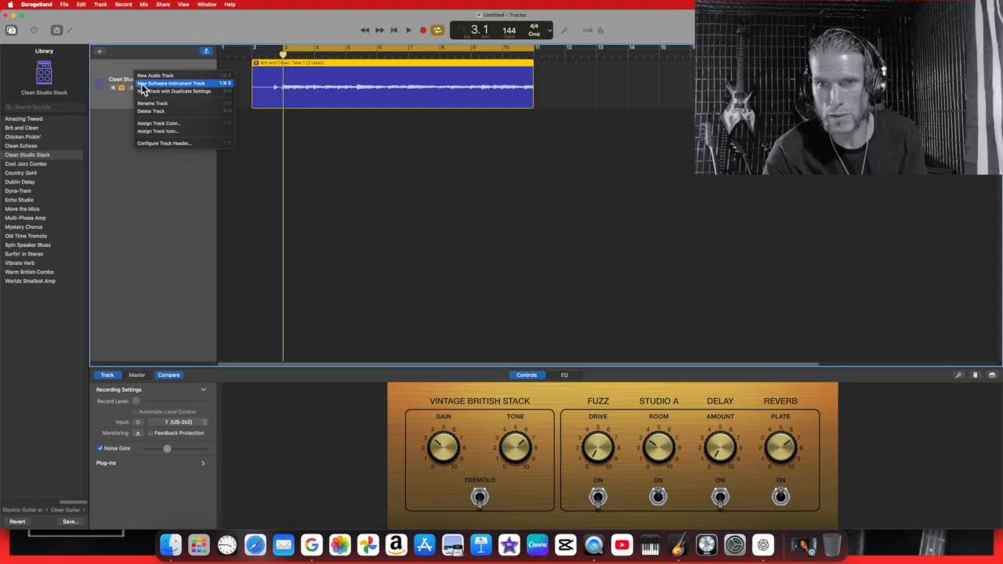
left_click(160, 93)
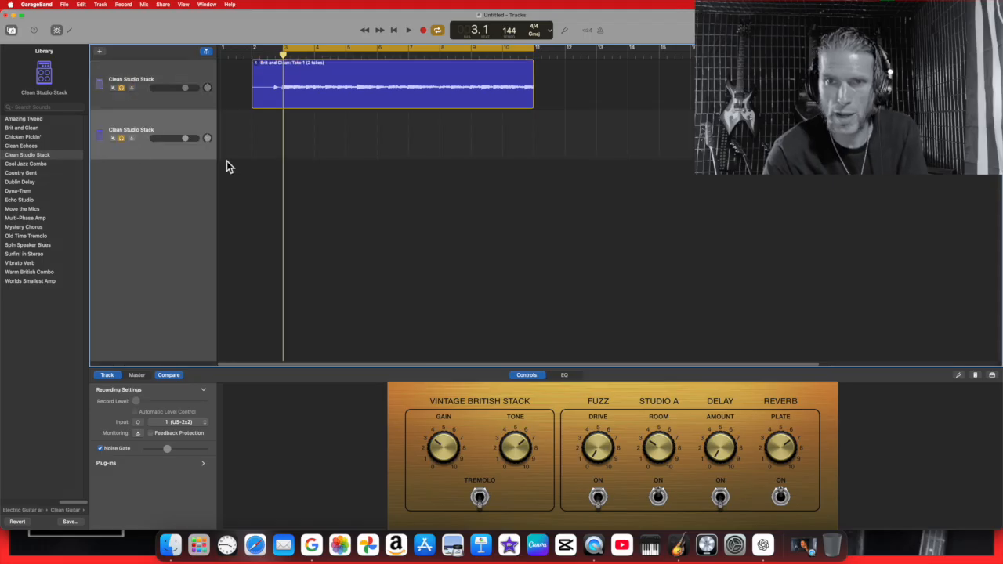
left_click(43, 256)
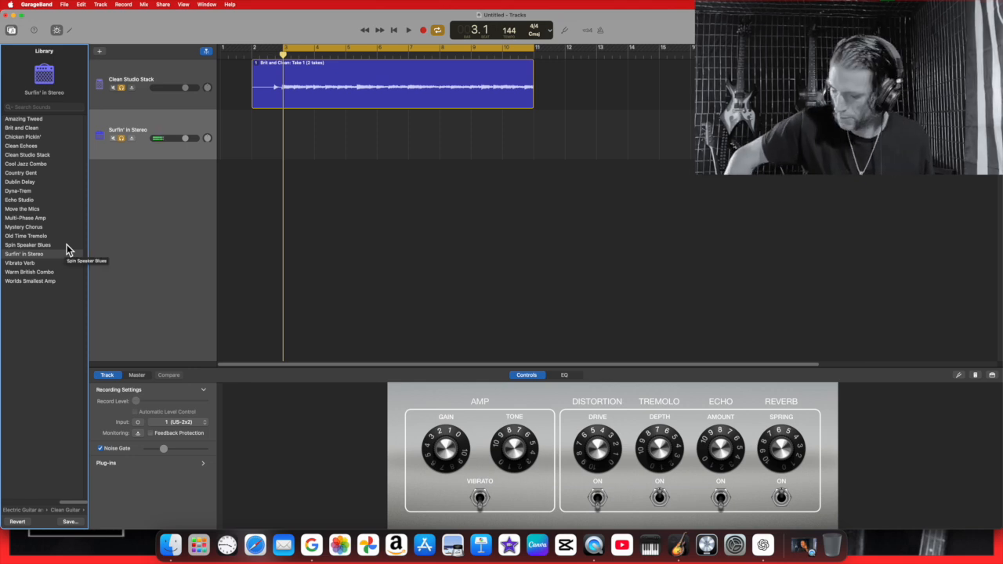
Step: Turn on input monitoring for the Surfin' in Stereo track and mute the Clean Studio Stack track
left_click(134, 139)
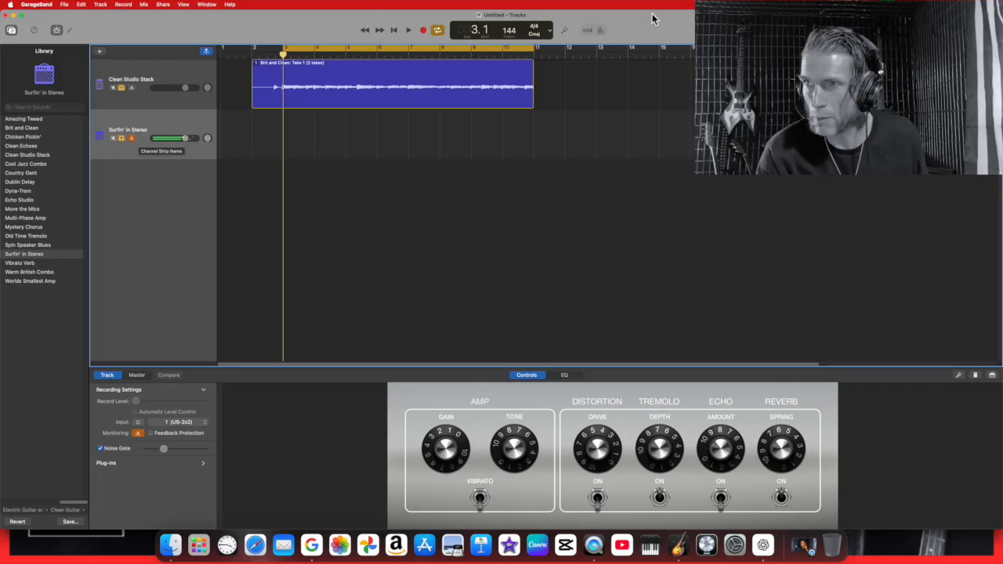
left_click(114, 88)
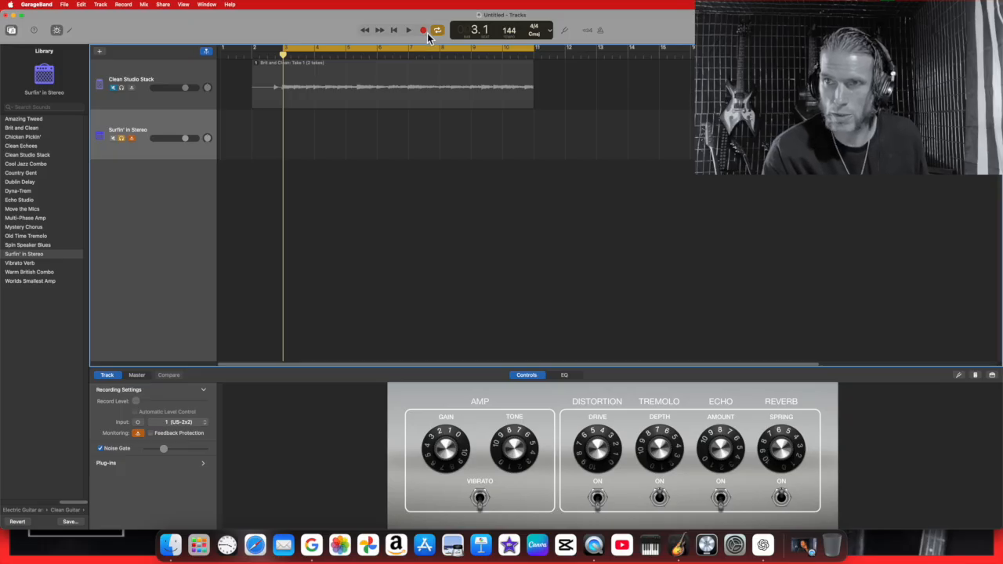
Step: Record a short take on the Surfin' in Stereo track from bar 3 and undo the recording
left_click(423, 31)
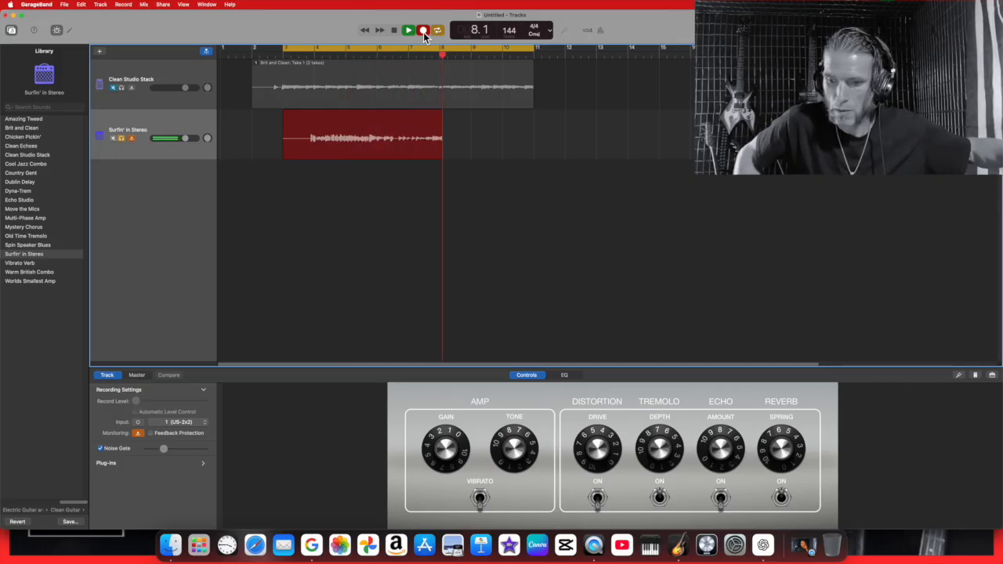
key("space")
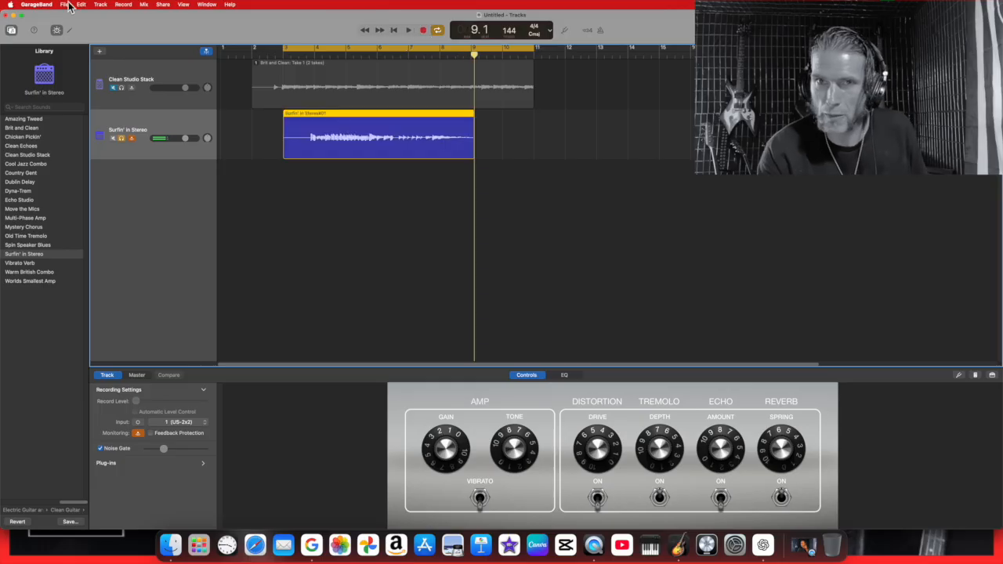
left_click(82, 4)
left_click(83, 16)
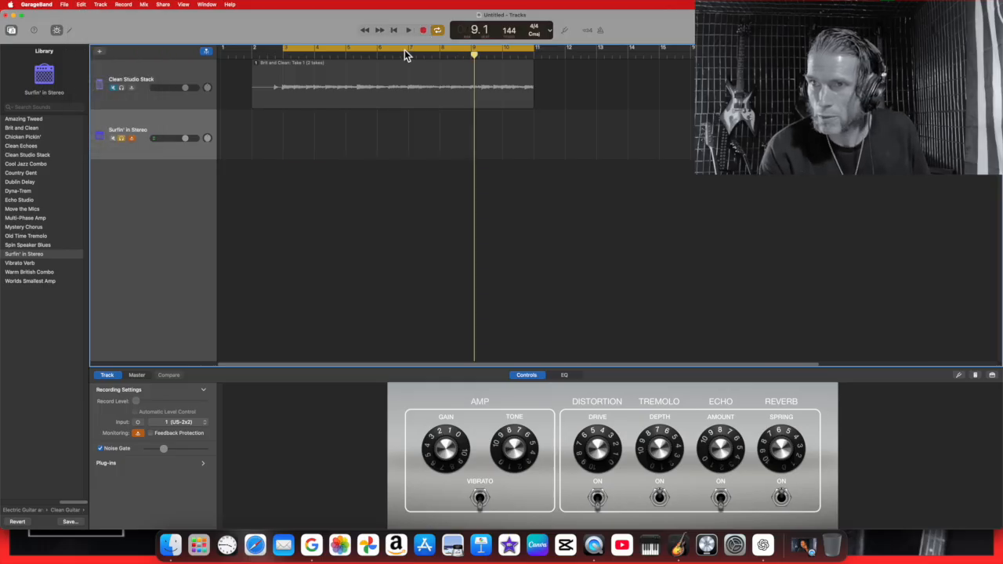
Step: Turn off the cycle area and record a guitar take on the Surfin' in Stereo track from bar 1 to about bar 21
left_click(393, 32)
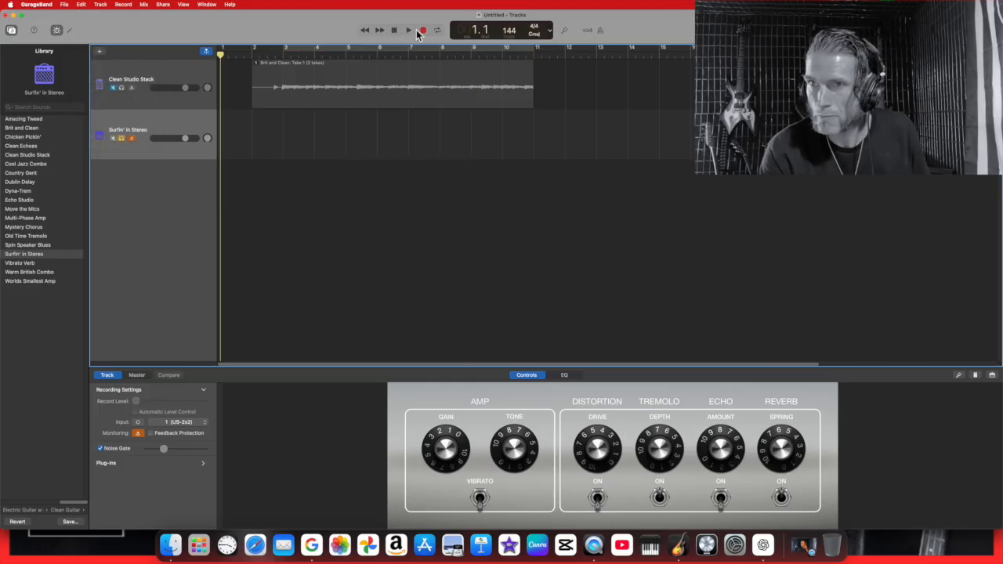
left_click(409, 30)
left_click(422, 31)
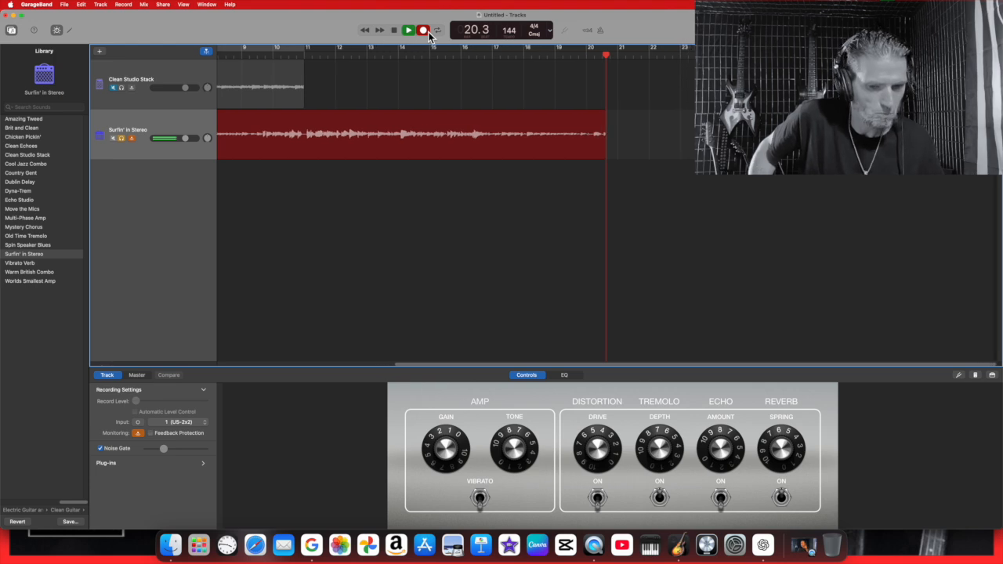
left_click(392, 31)
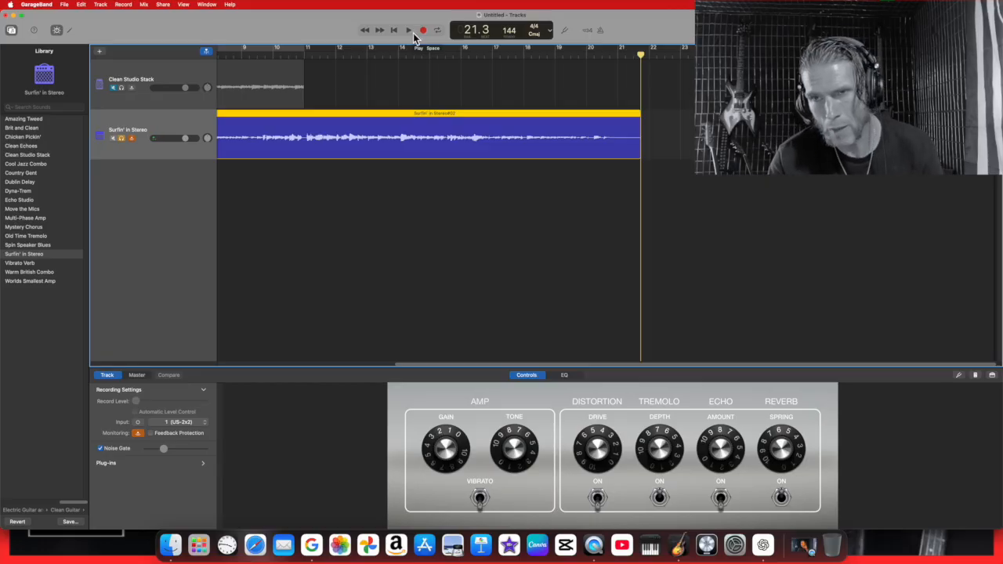
Step: Play back the new recording from about bar 9, adjusting the Surfin' in Stereo track's volume to about +0.6 dB
left_click(245, 56)
left_click(409, 30)
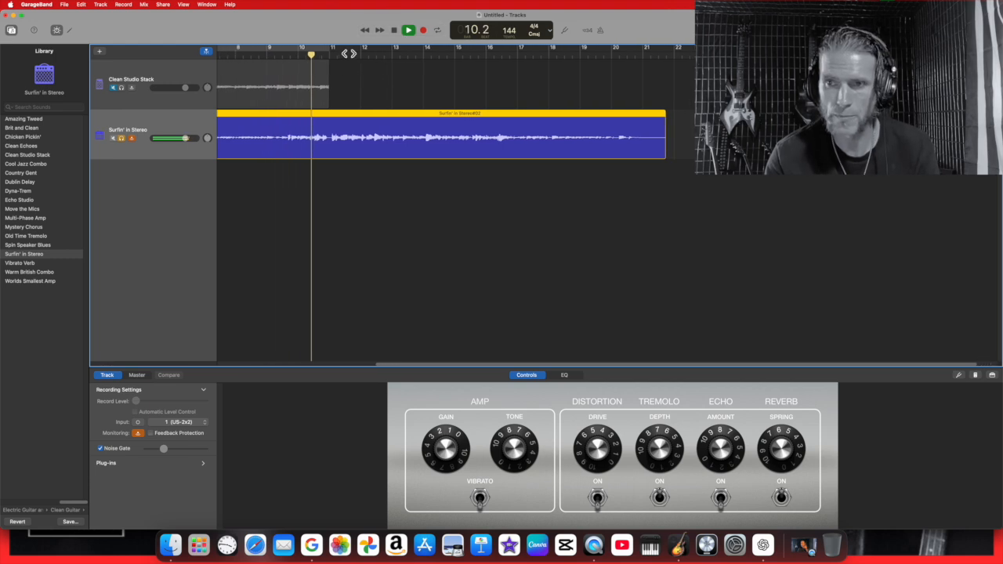
mouse_move(191, 148)
left_mouse_down()
mouse_move(202, 144)
mouse_move(186, 140)
left_mouse_up()
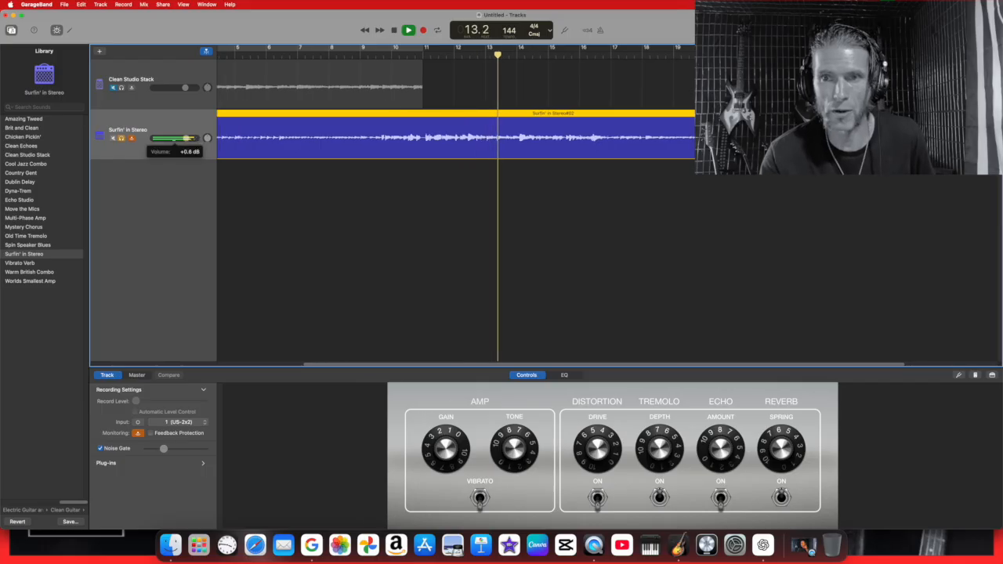
left_click(392, 32)
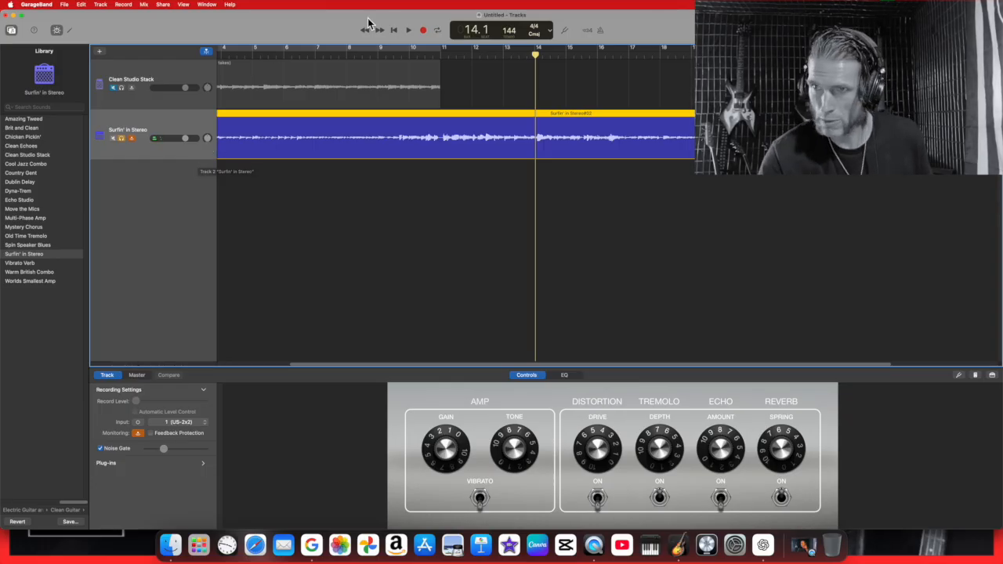
Step: Play the Surfin' in Stereo take from bar 14 while setting reverb to about 3, tremolo depth to about 3.5, and distortion on with drive near 0
left_click(408, 30)
left_click_drag(779, 474, 778, 439)
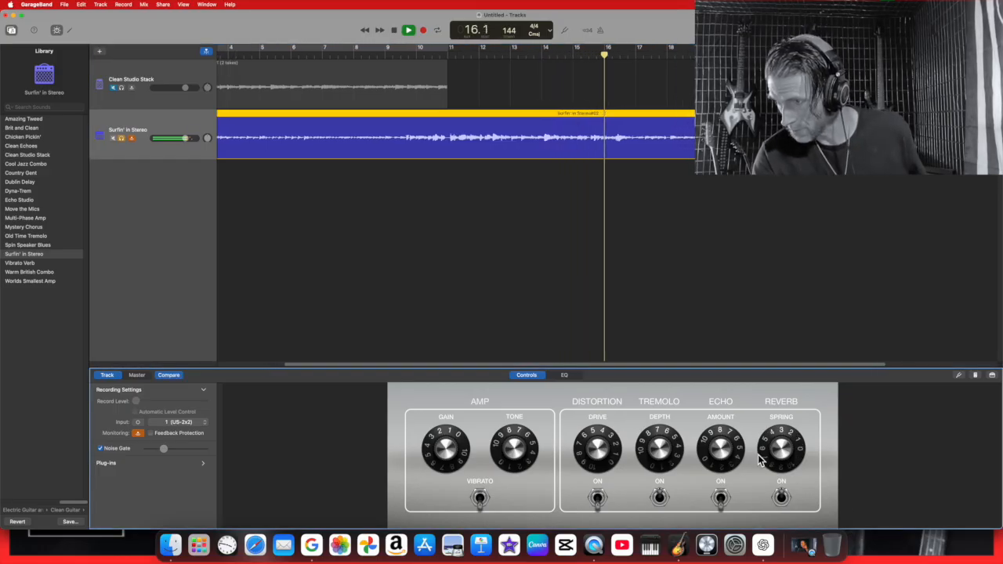
left_click_drag(658, 448, 660, 487)
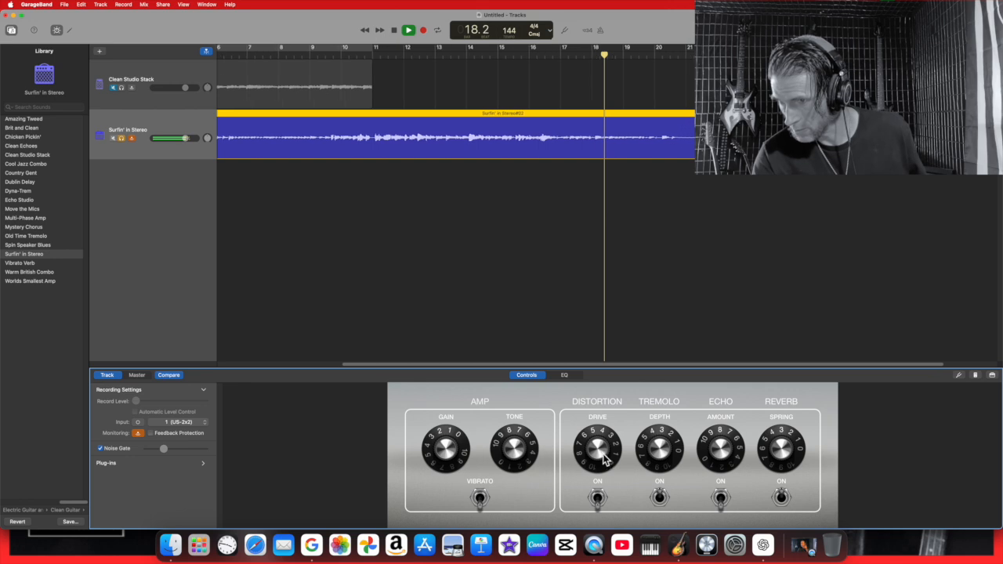
left_click(599, 498)
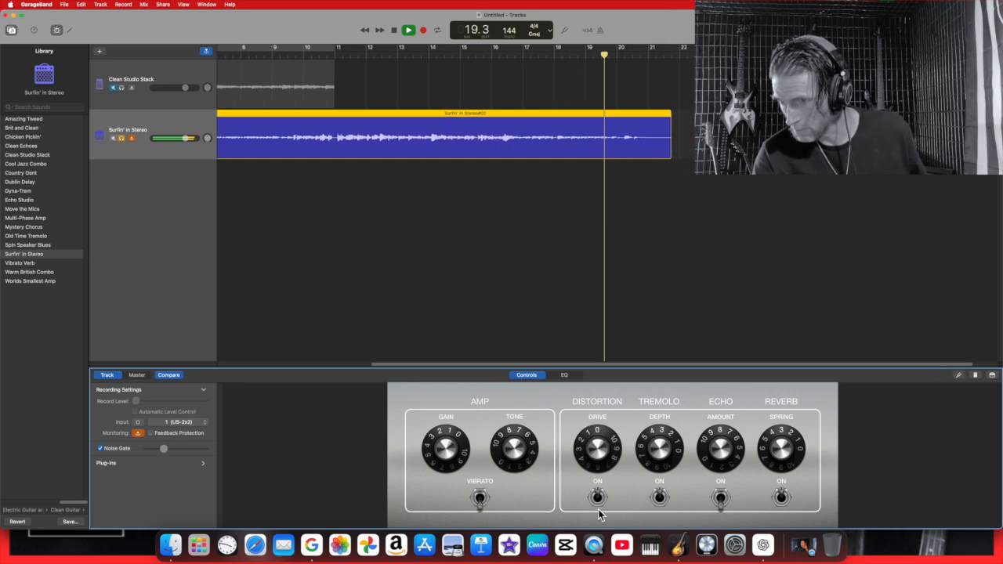
left_click(410, 32)
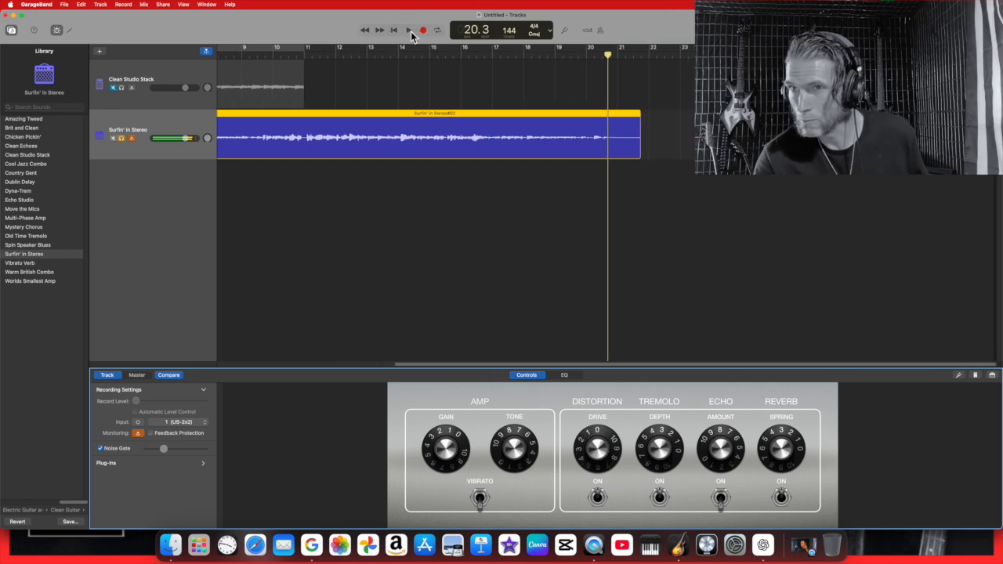
Step: Replay the take from bar 1 with distortion off, setting gain to about 7.5, tremolo depth to about 5, reverb to about 4, and adjusting tone
left_click(402, 31)
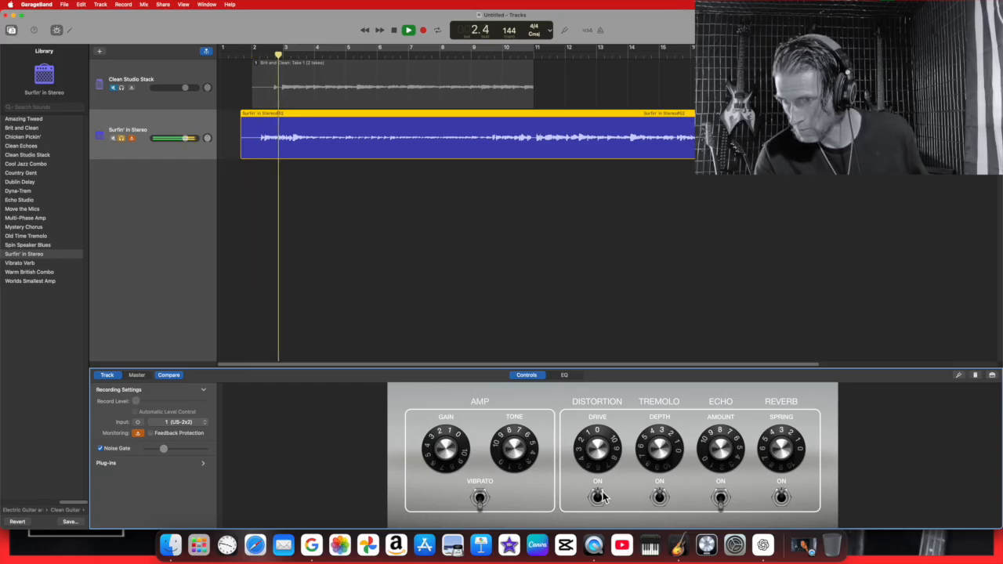
left_click_drag(448, 453, 466, 388)
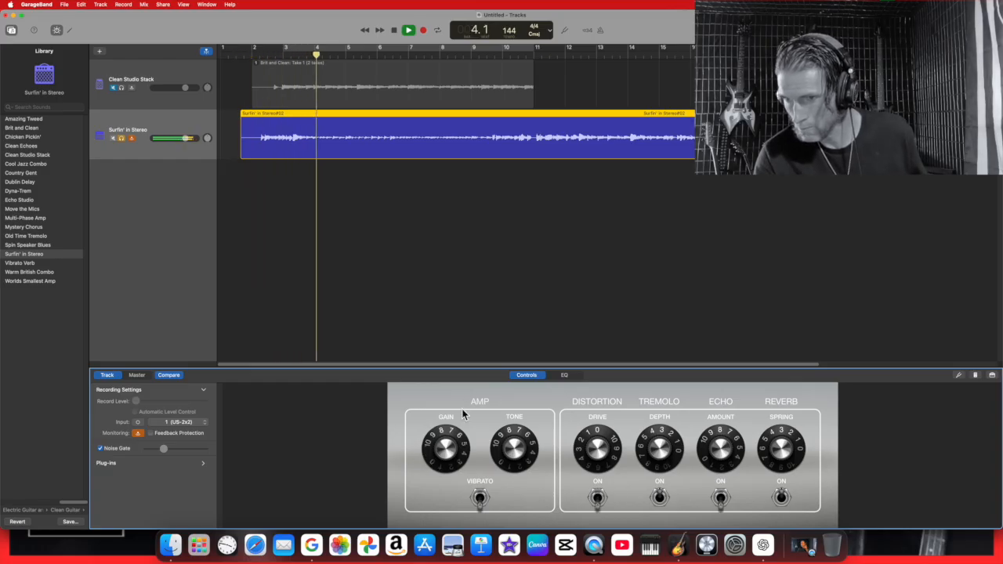
left_click_drag(514, 451, 518, 416)
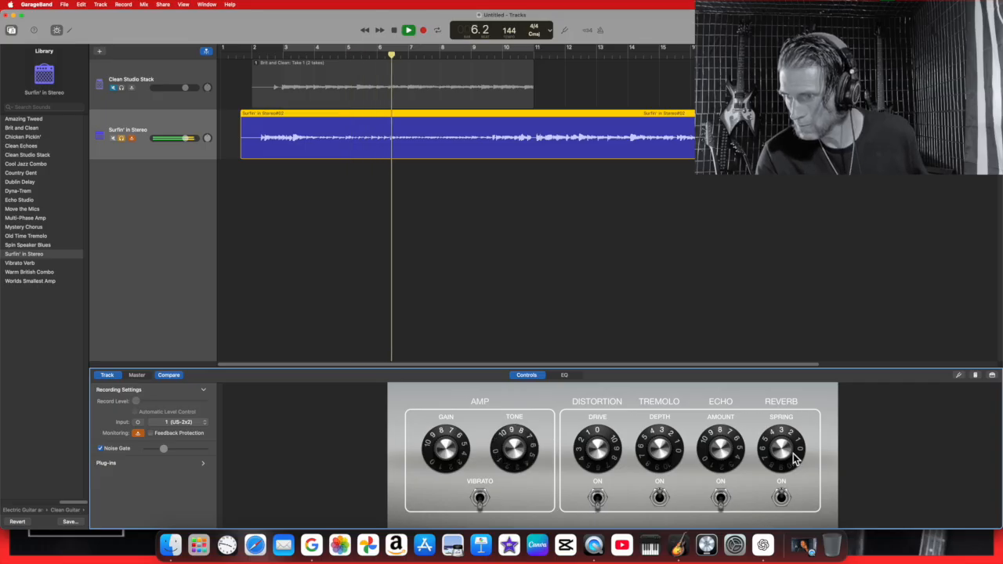
left_click_drag(778, 464, 775, 458)
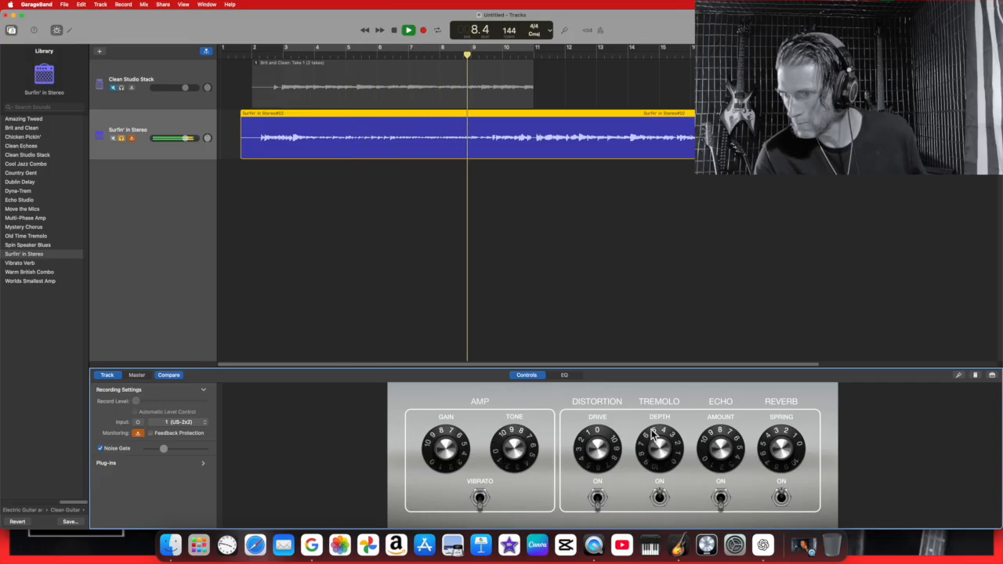
mouse_move(658, 462)
left_mouse_down()
mouse_move(662, 450)
mouse_move(665, 470)
left_mouse_up()
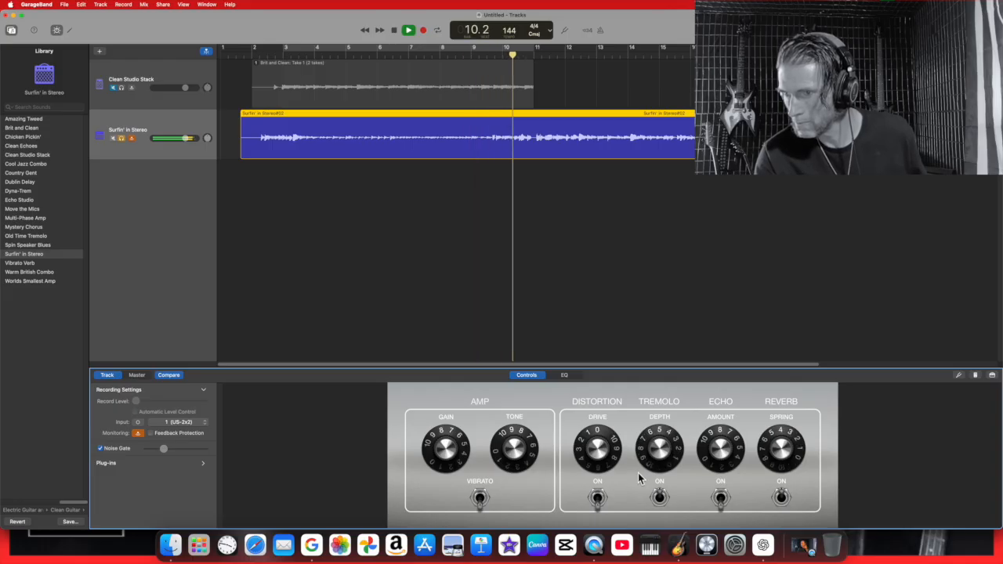
left_click(393, 31)
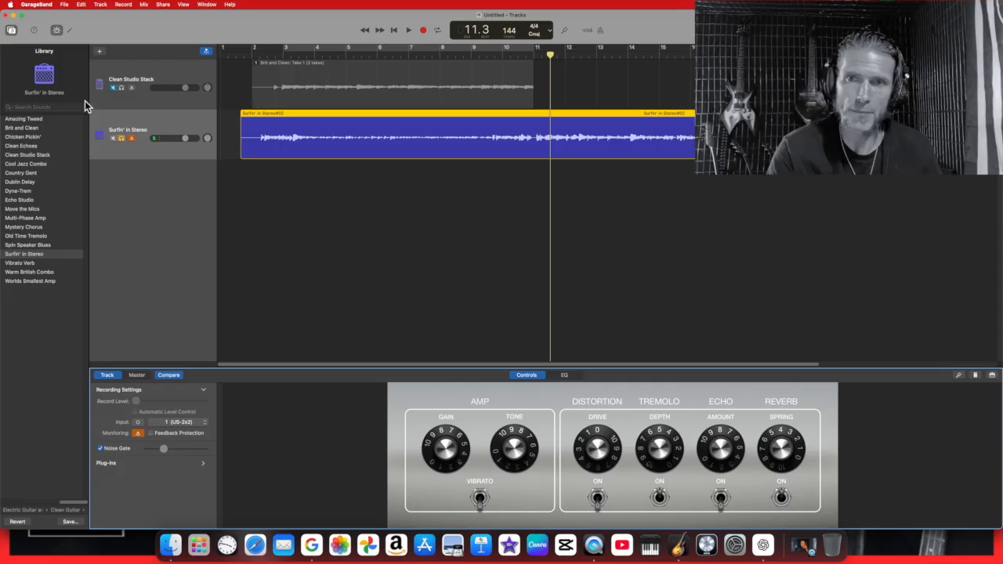
Step: Hide and reshow the Smart Controls and view the Master settings before returning to the Track settings
left_click(56, 30)
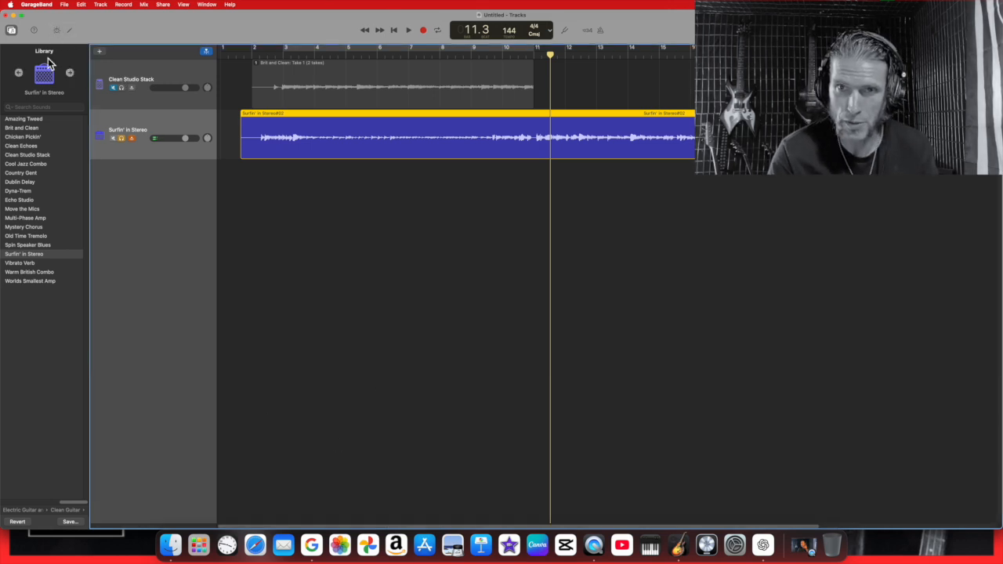
left_click(56, 31)
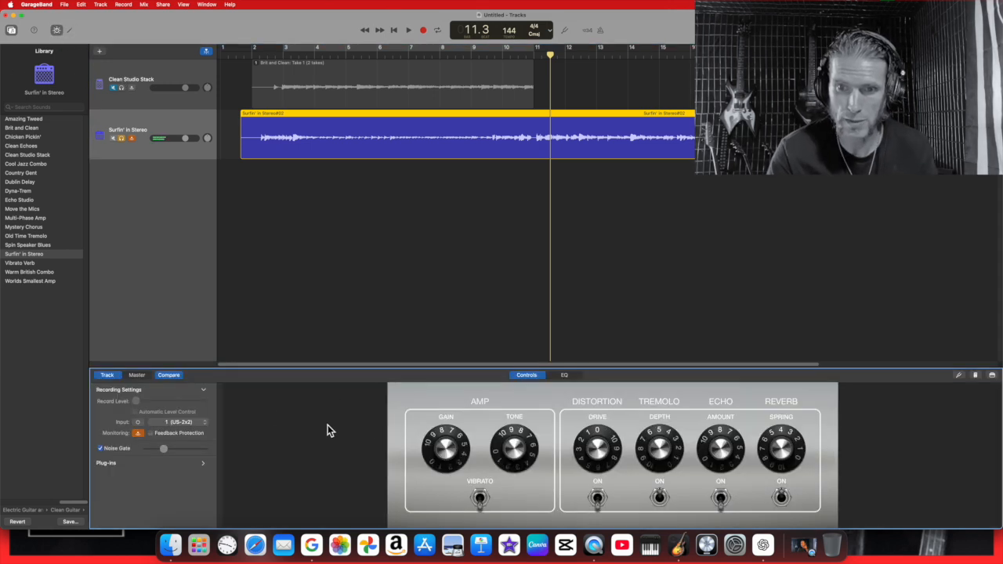
left_click(137, 377)
left_click(109, 376)
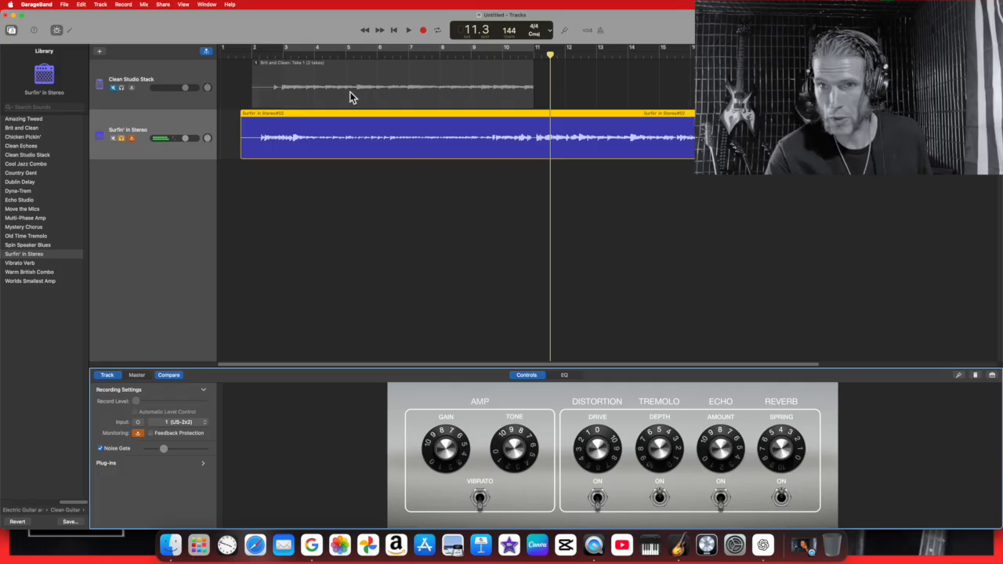
Step: Turn off solo and input monitoring on the Surfin' in Stereo track and return the playhead to bar 1
left_click(128, 142)
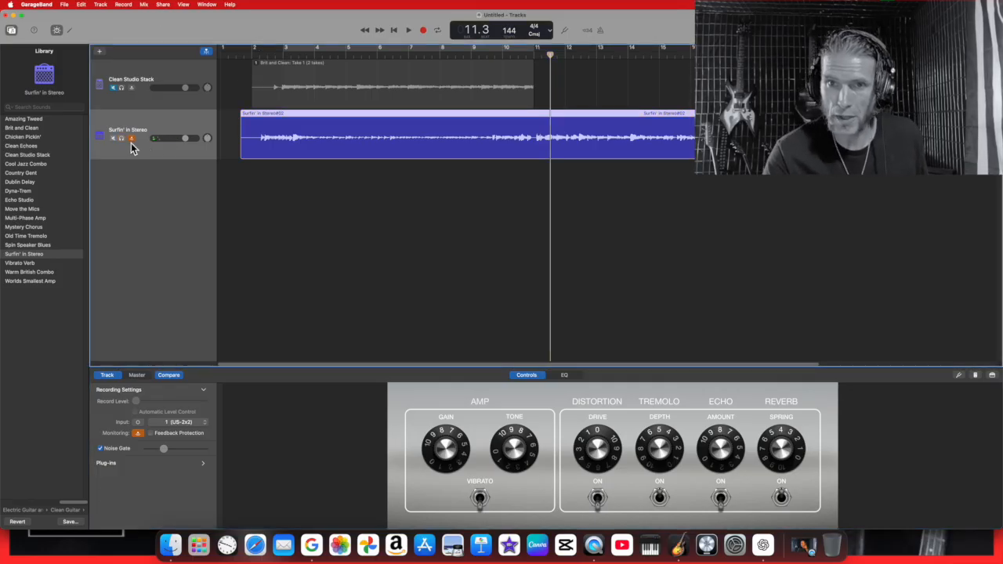
left_click(395, 33)
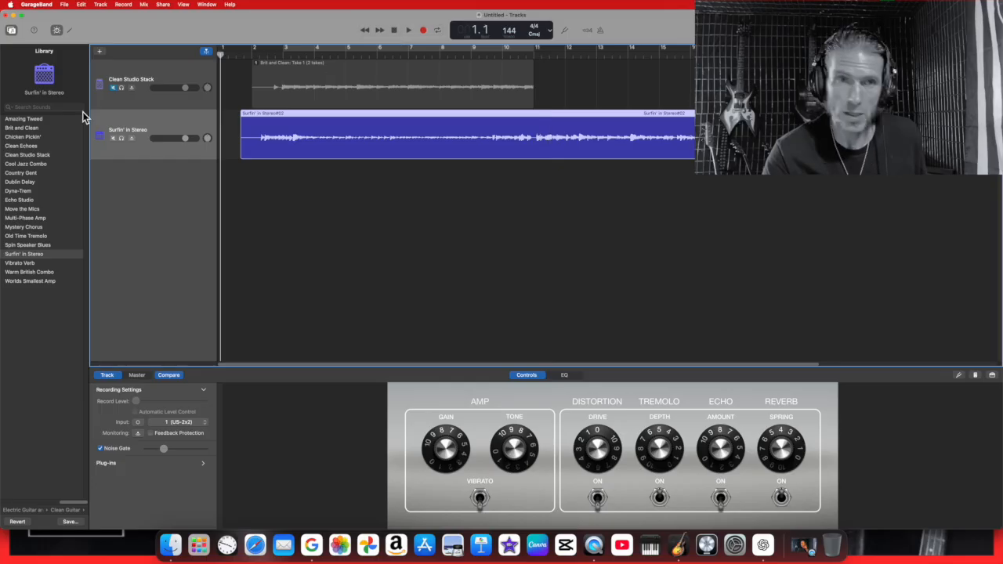
Step: Solo the Clean Studio Stack track and play it from bar 1 to about bar 3
left_click(121, 87)
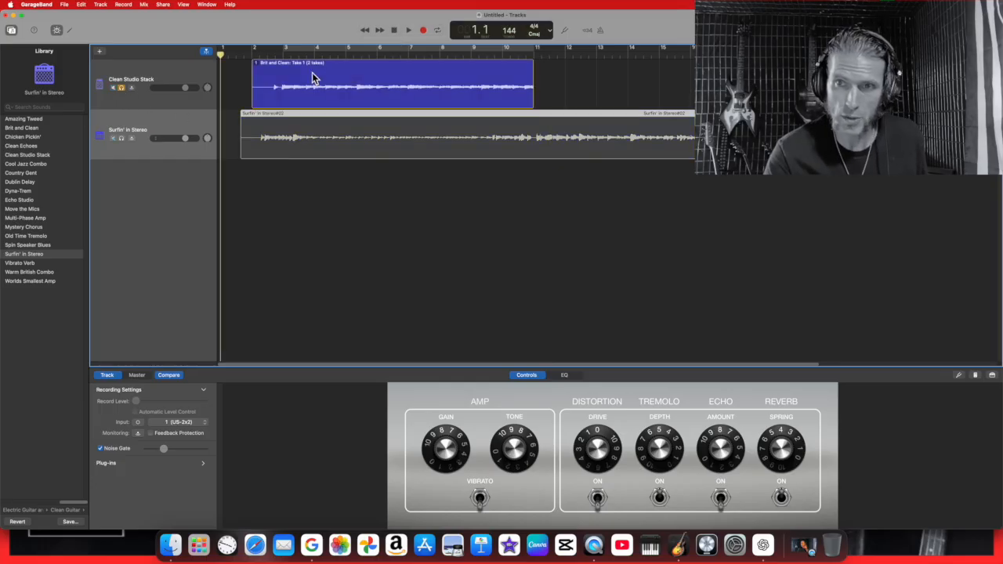
left_click(409, 31)
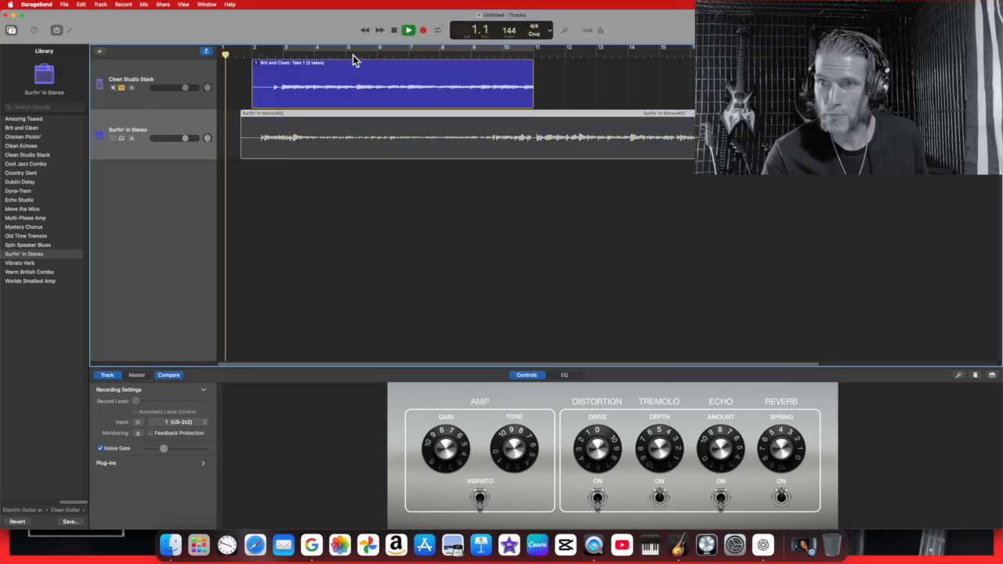
left_click(393, 30)
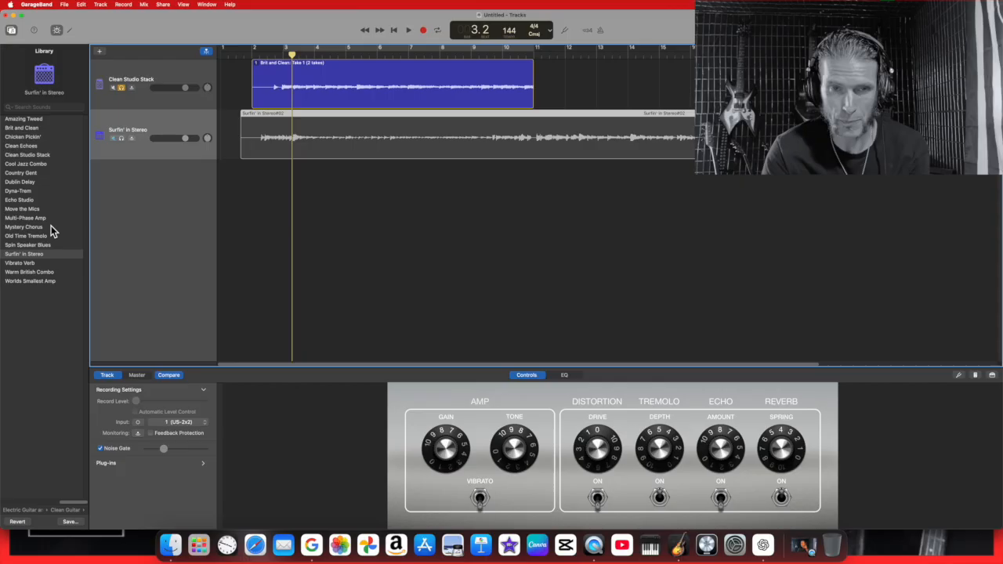
Step: Widen the Library to show all its category and patch columns
left_click_drag(72, 505, 38, 507)
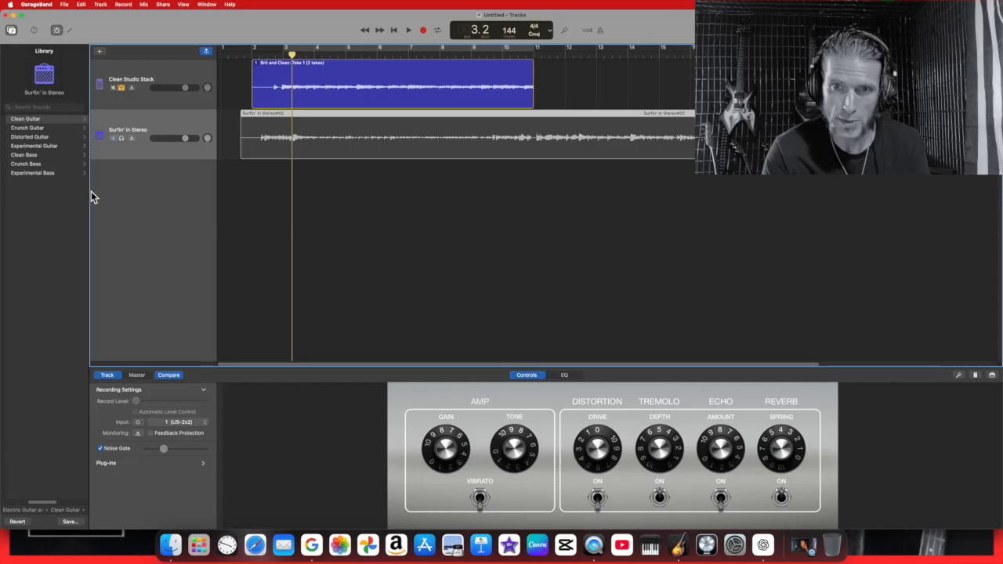
left_click_drag(94, 194, 233, 197)
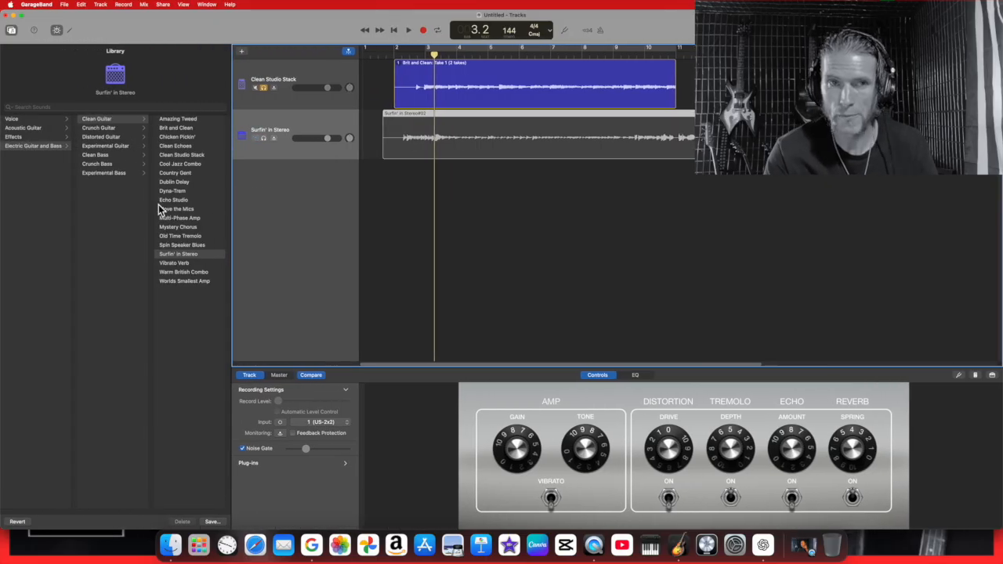
Step: Hide and reshow the Library and the Smart Controls
left_click(11, 30)
left_click(11, 29)
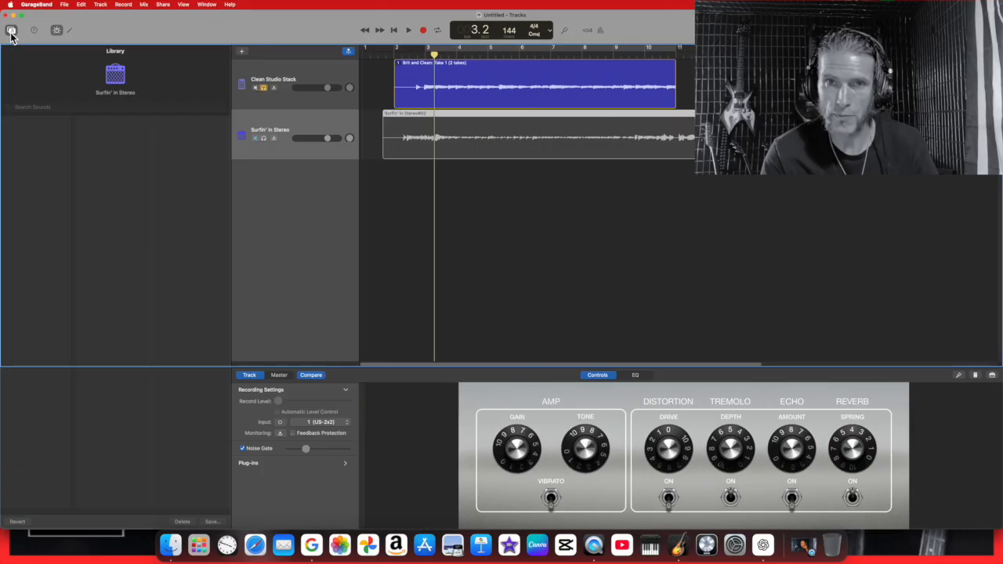
left_click(11, 32)
left_click(11, 31)
left_click(62, 33)
left_click(61, 33)
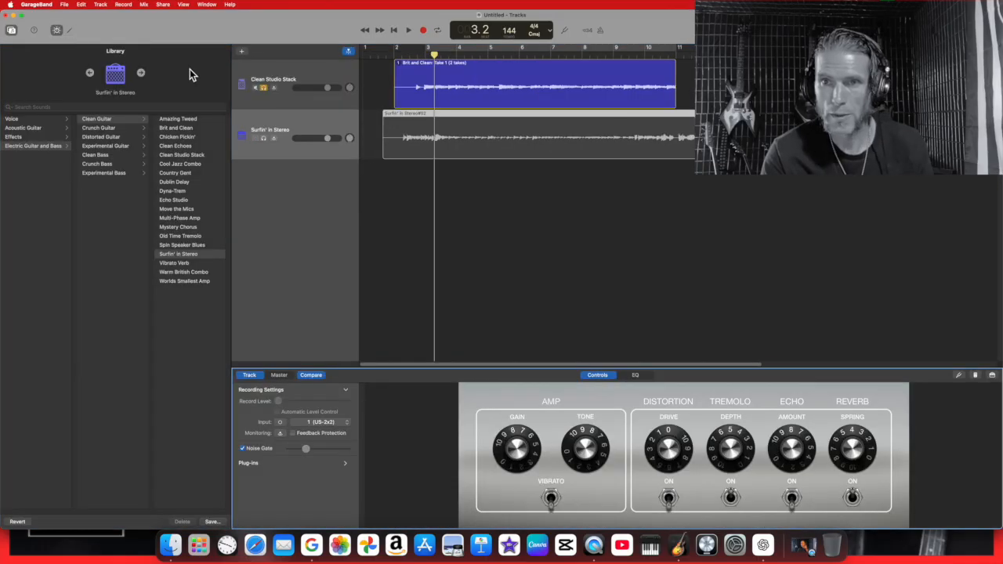
Step: Turn on the cycle area from bar 3 to about bar 11 and start playback of the soloed track
left_click(434, 47)
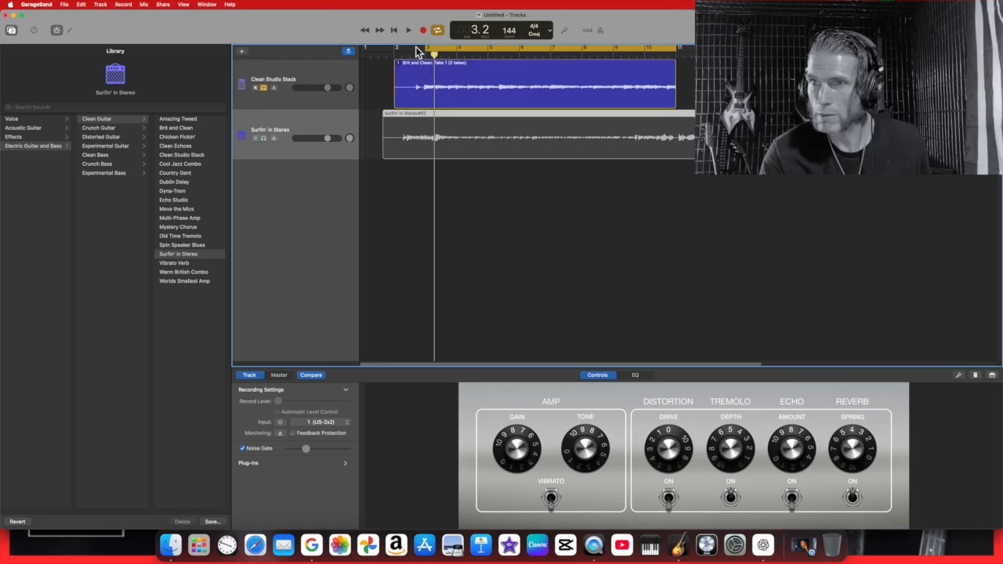
left_click(410, 31)
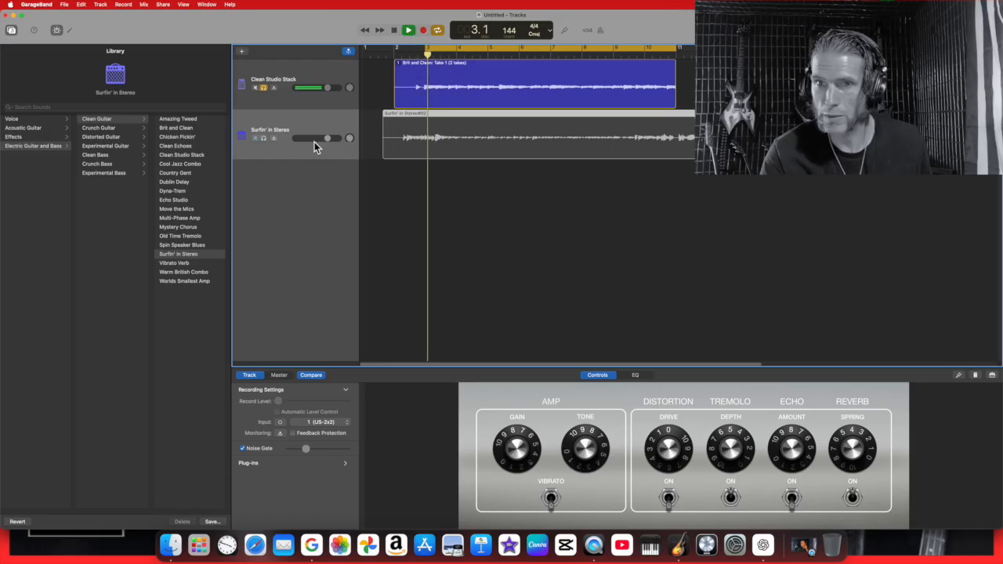
Step: Load the Crunch Guitar patch Amp Switcher on the Surfin' in Stereo track, discarding the unsaved patch changes
left_click(116, 128)
left_click(201, 120)
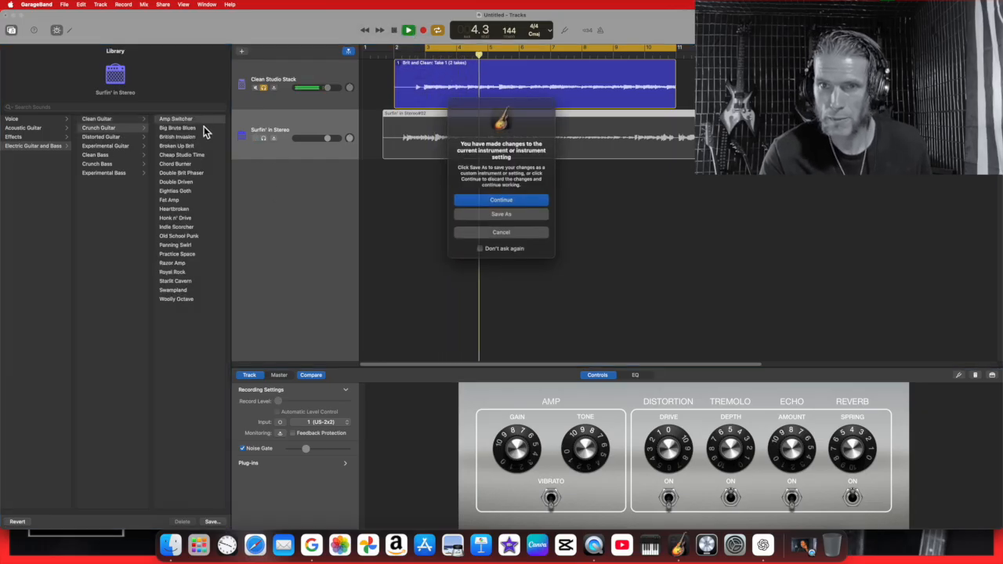
left_click(501, 199)
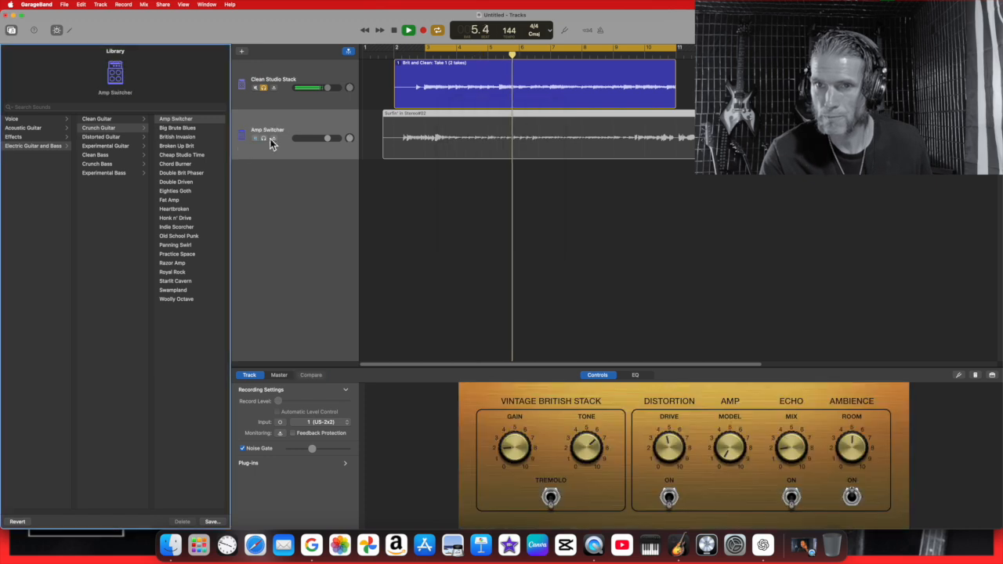
Step: Try the Crunch Guitar patches Broken Up Brit and Cheap Studio Time on the second track, and stop playback
left_click(198, 147)
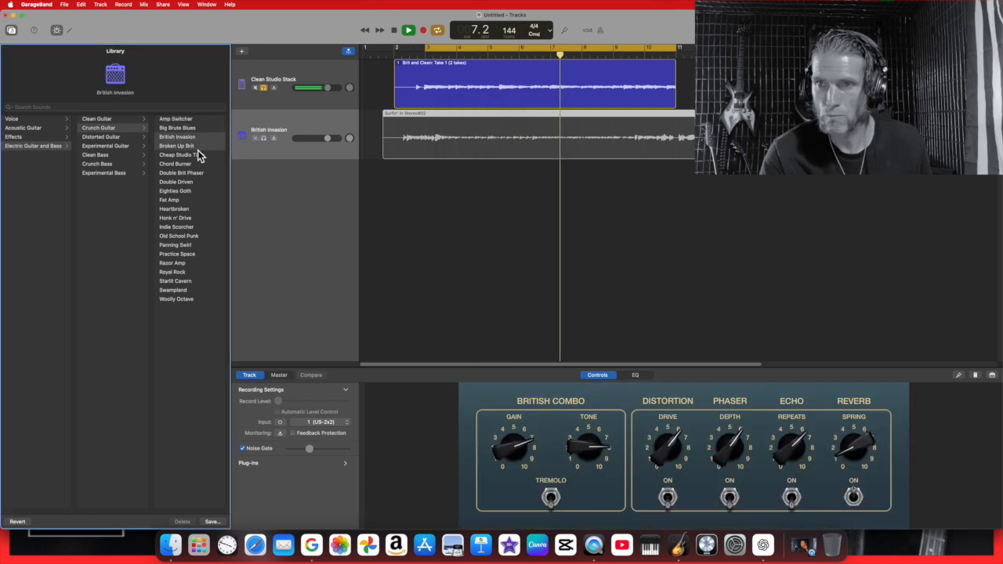
left_click(199, 156)
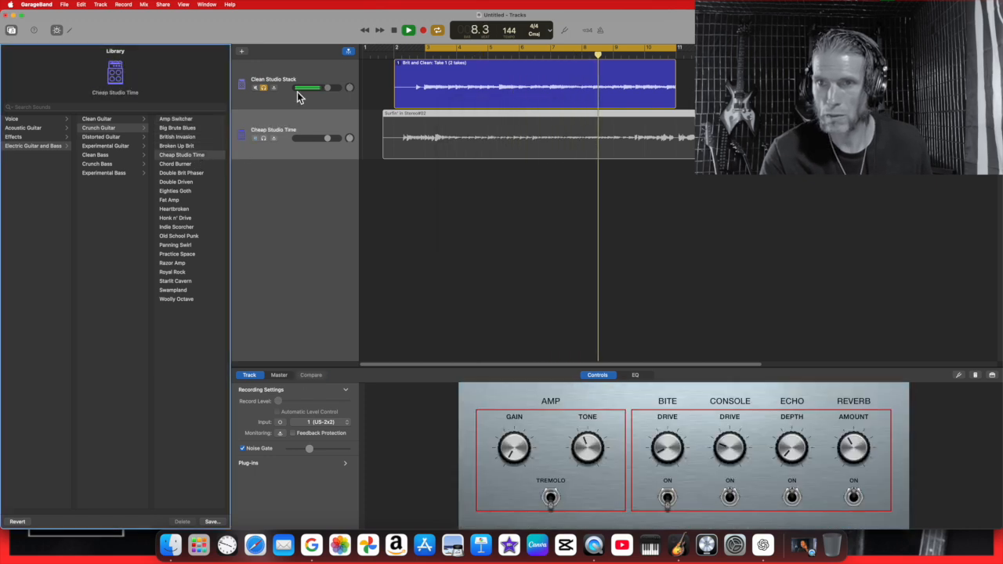
key("space")
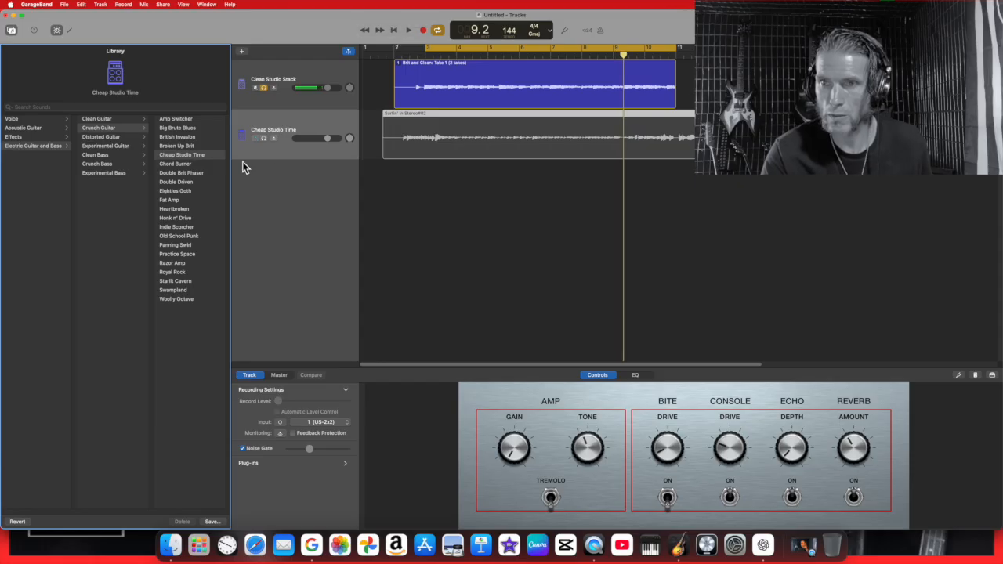
Step: Record a brief cycle take on the Cheap Studio Time track from bar 3
left_click(393, 29)
key("r")
key("space")
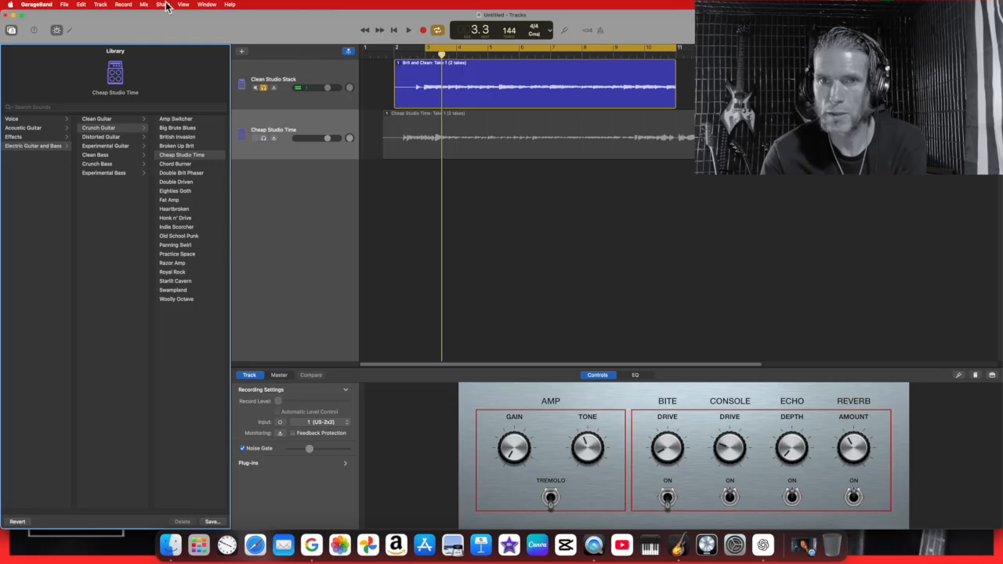
Step: Undo the cycle recording on the Cheap Studio Time track
left_click(85, 4)
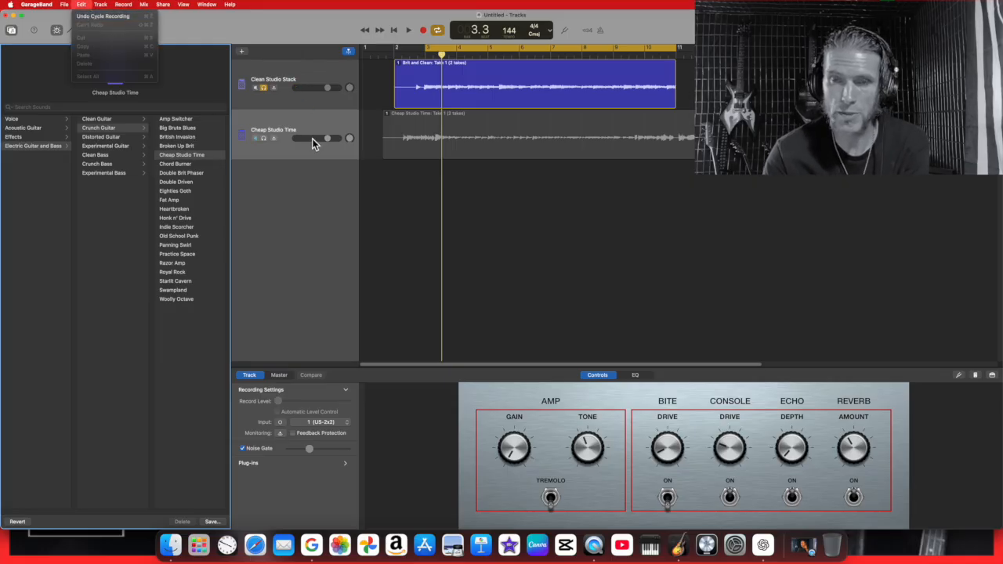
mouse_move(101, 5)
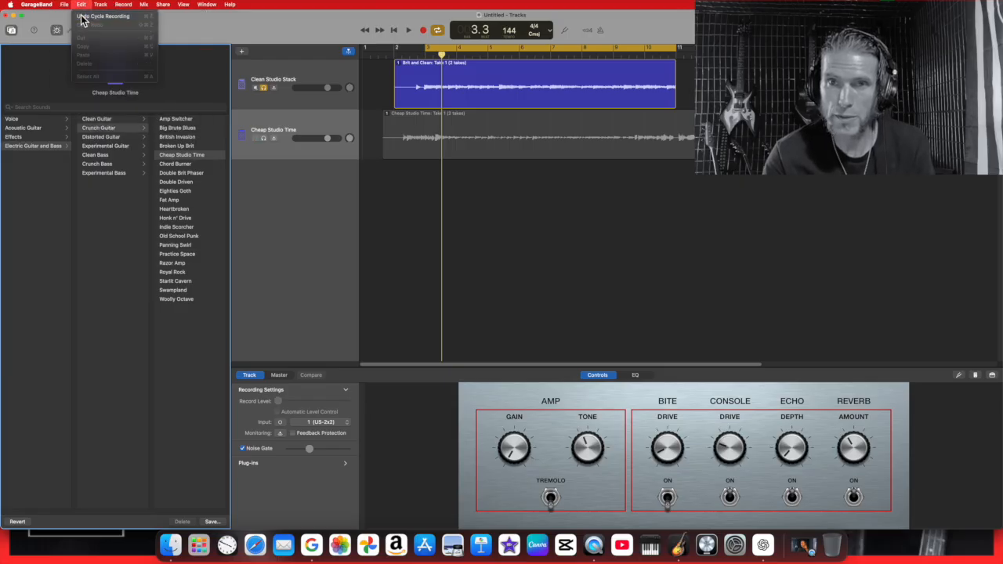
left_click(81, 17)
Step: Undo the recent patch loads on the second track one by one, back to Amp Switcher
left_click(80, 6)
left_click(87, 16)
left_click(80, 5)
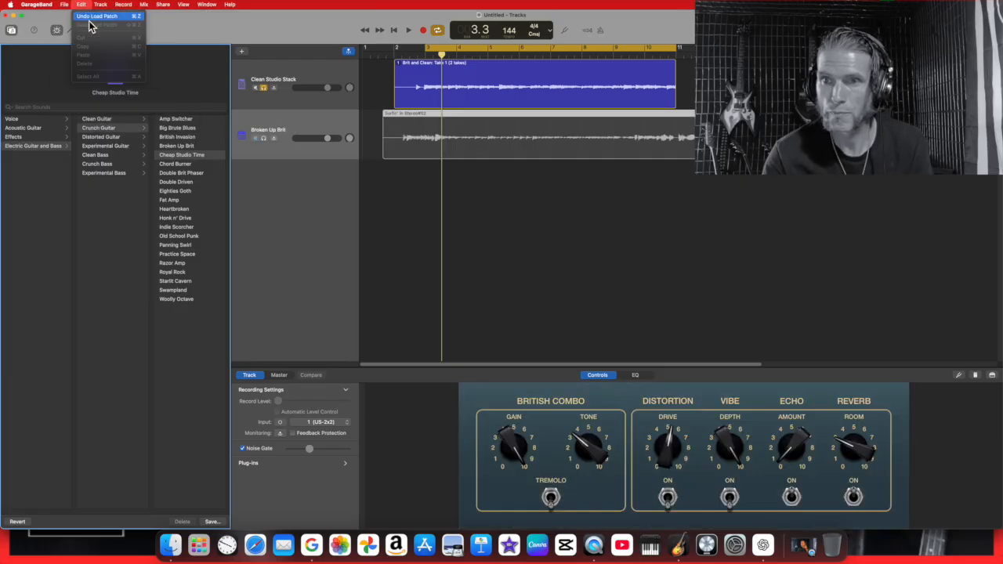
left_click(88, 16)
left_click(81, 5)
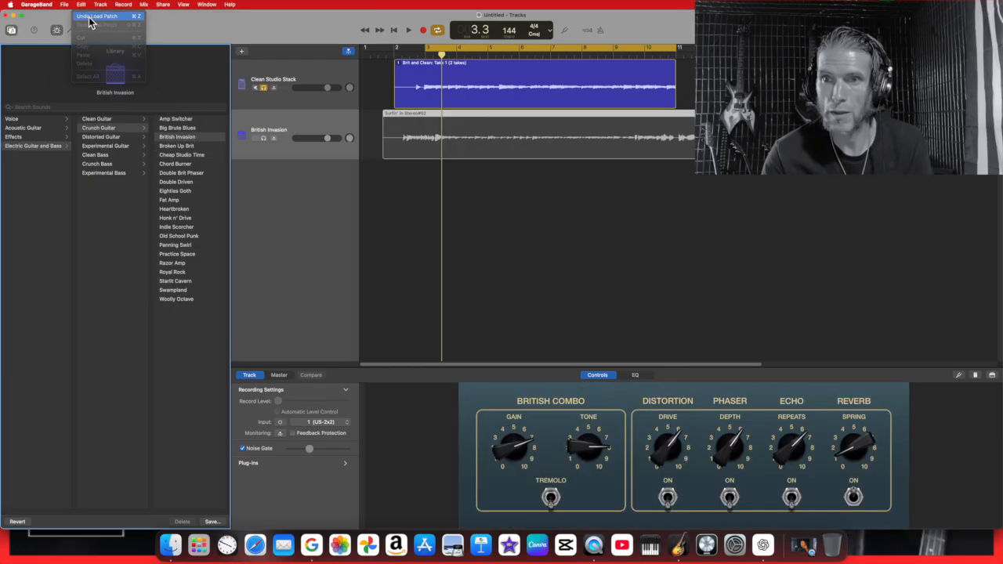
left_click(88, 16)
left_click(82, 5)
left_click(88, 16)
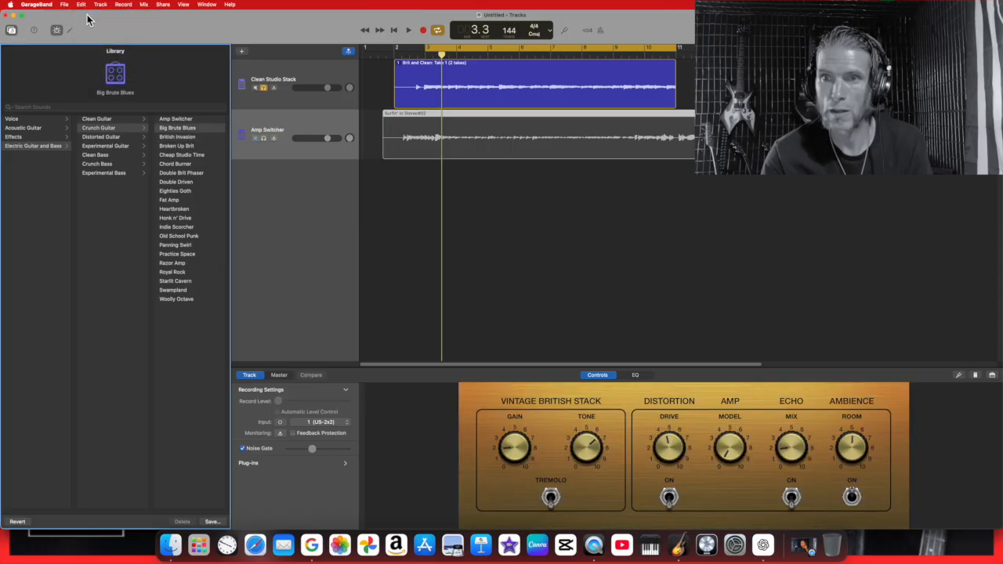
Step: Undo one more patch load on the second track so it is back on Surfin' in Stereo
left_click(82, 5)
left_click(88, 16)
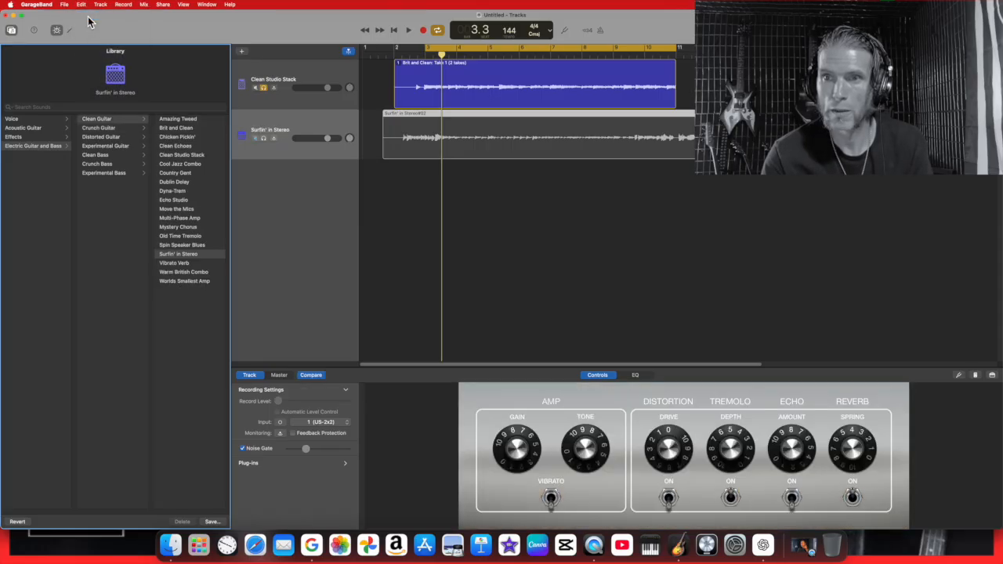
Step: Load the Crunch Guitar patch Amp Switcher on the first track and start playback
left_click(340, 77)
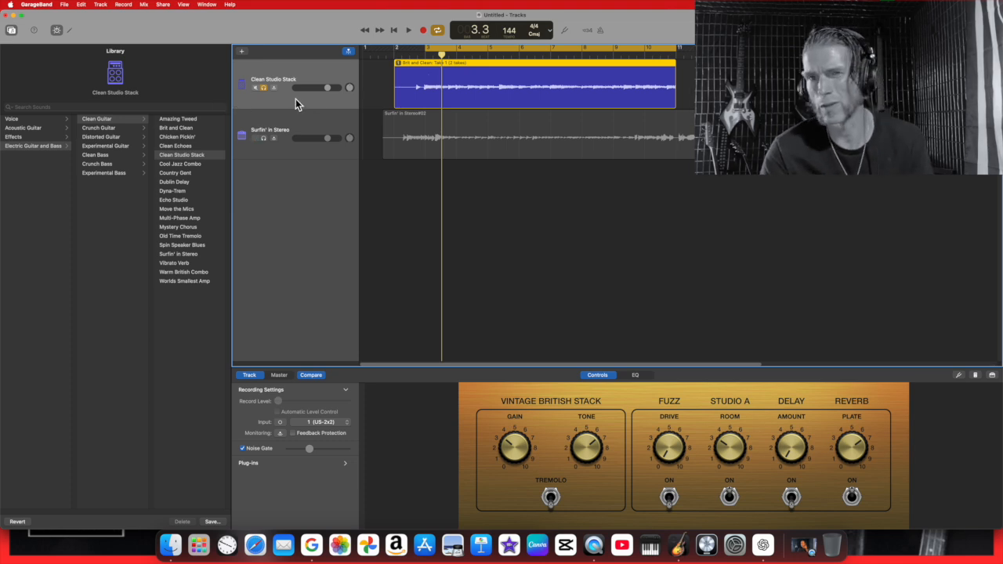
left_click(113, 130)
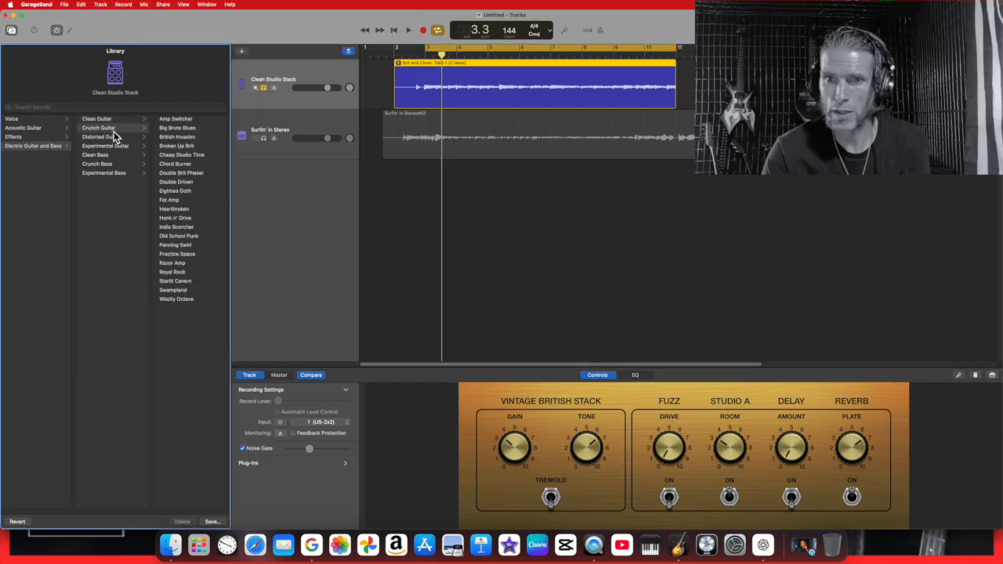
left_click(188, 120)
left_click(408, 29)
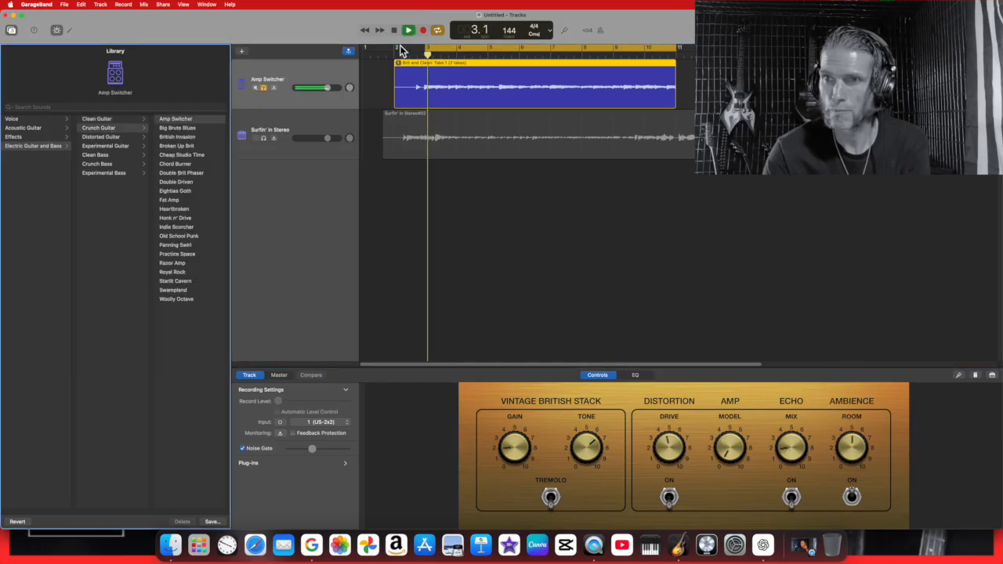
Step: Audition the crunch patches Big Brute Blues, British Invasion, Broken Up Brit, Cheap Studio Time, Chord Burner, Double Brit Phaser and Double Driven on the first track
left_click(194, 129)
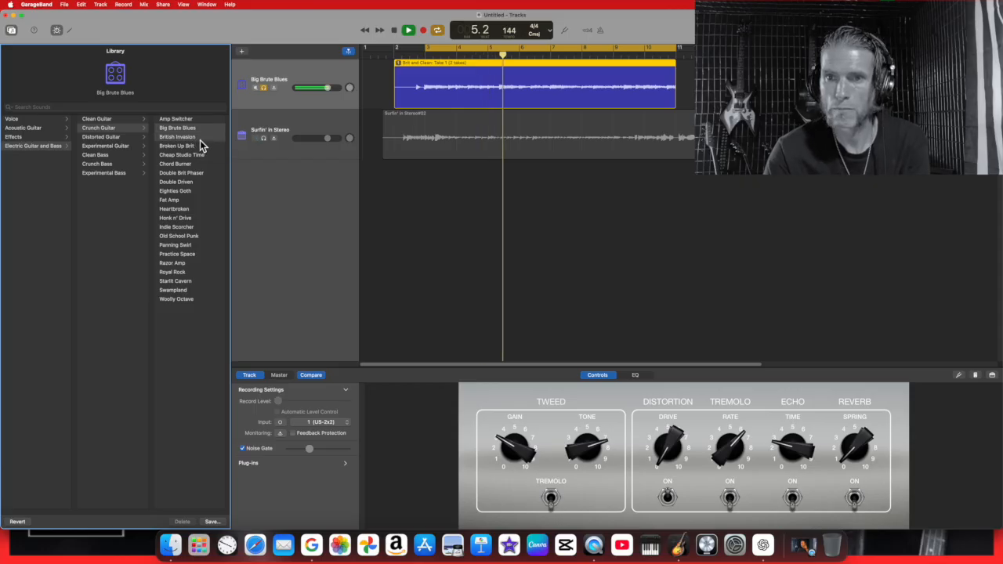
left_click(200, 140)
left_click(188, 146)
left_click(196, 155)
left_click(200, 166)
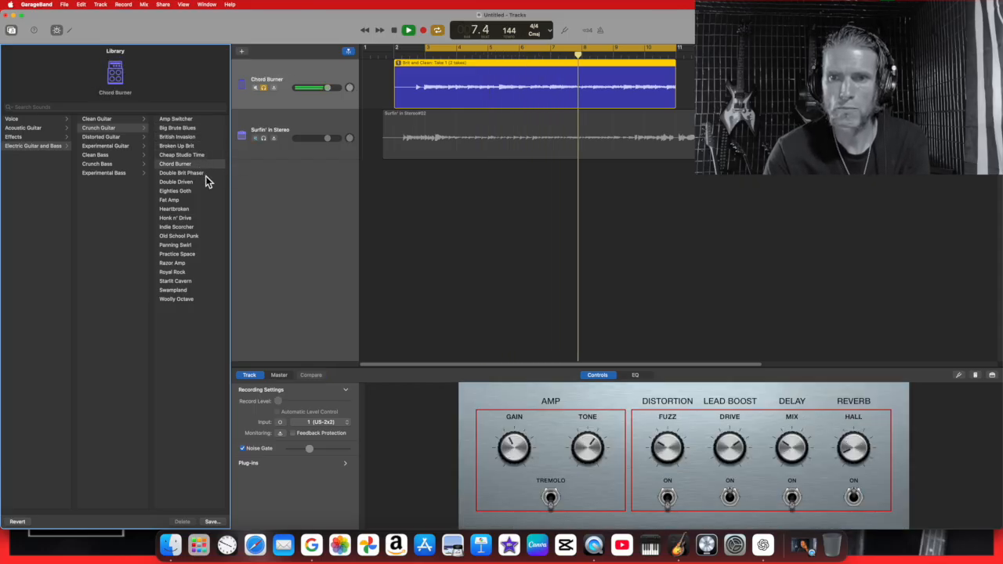
left_click(204, 176)
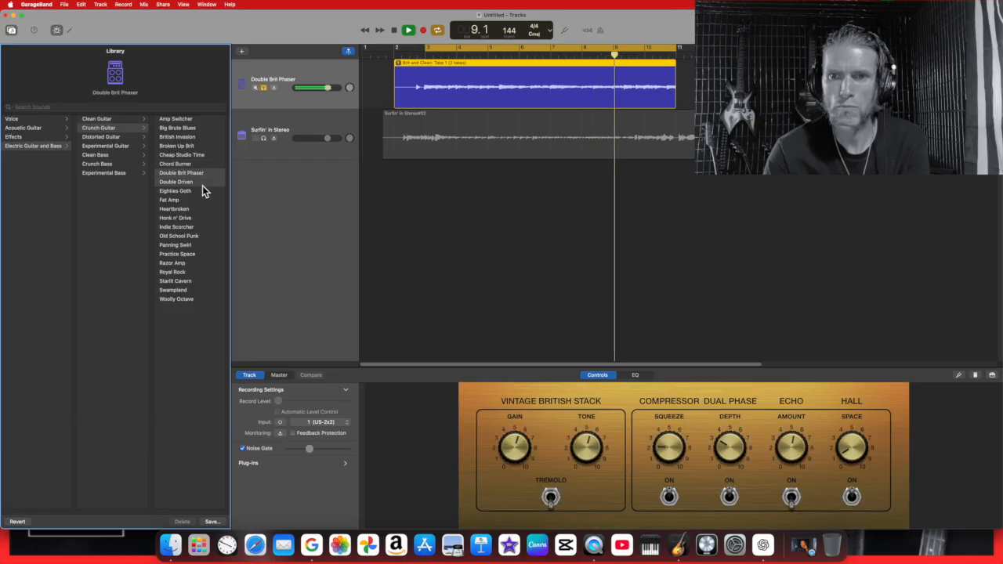
left_click(203, 186)
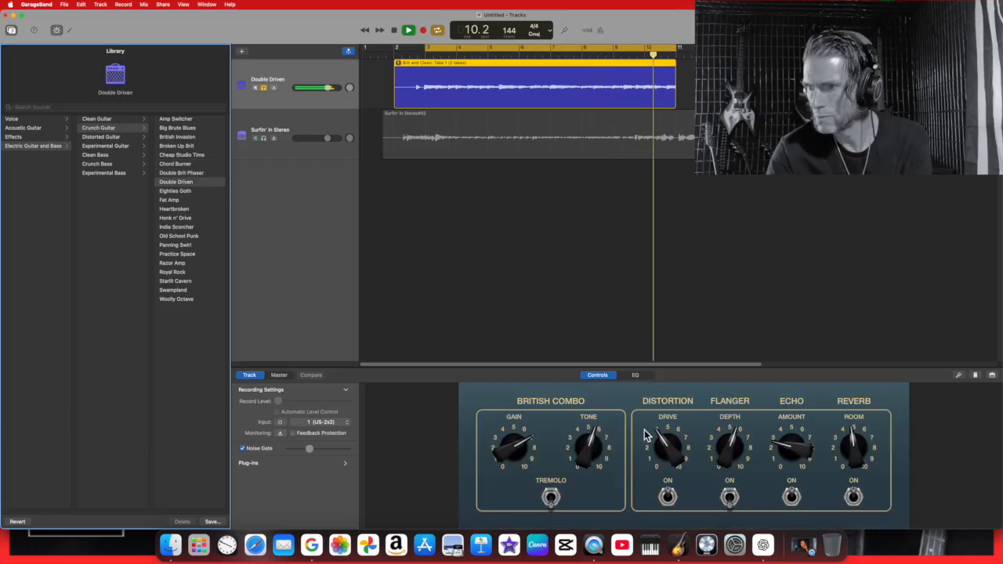
Step: Adjust the Double Driven amp's distortion drive, echo amount and reverb room during playback, and stop playback
left_click_drag(666, 445, 663, 485)
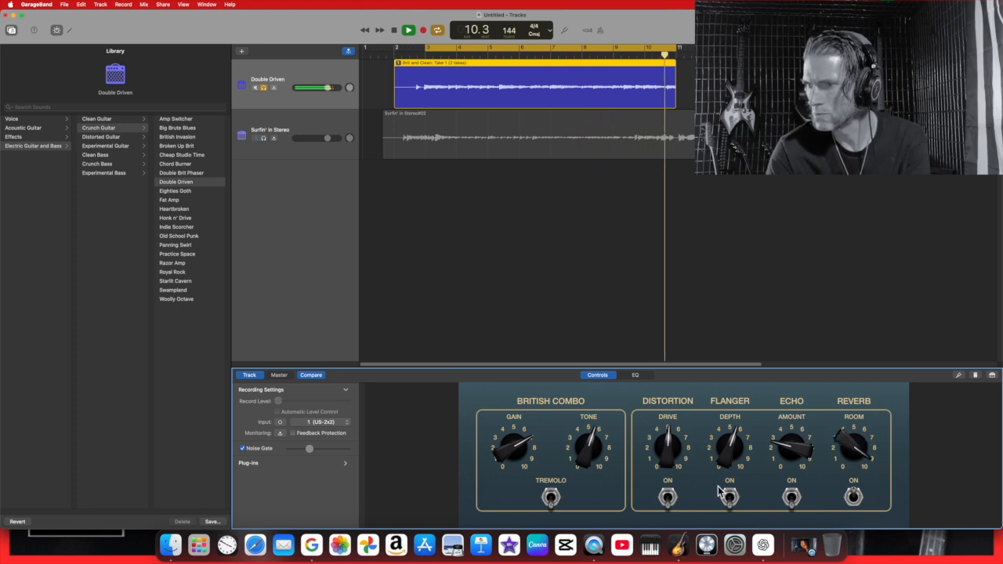
left_click_drag(671, 456, 665, 482)
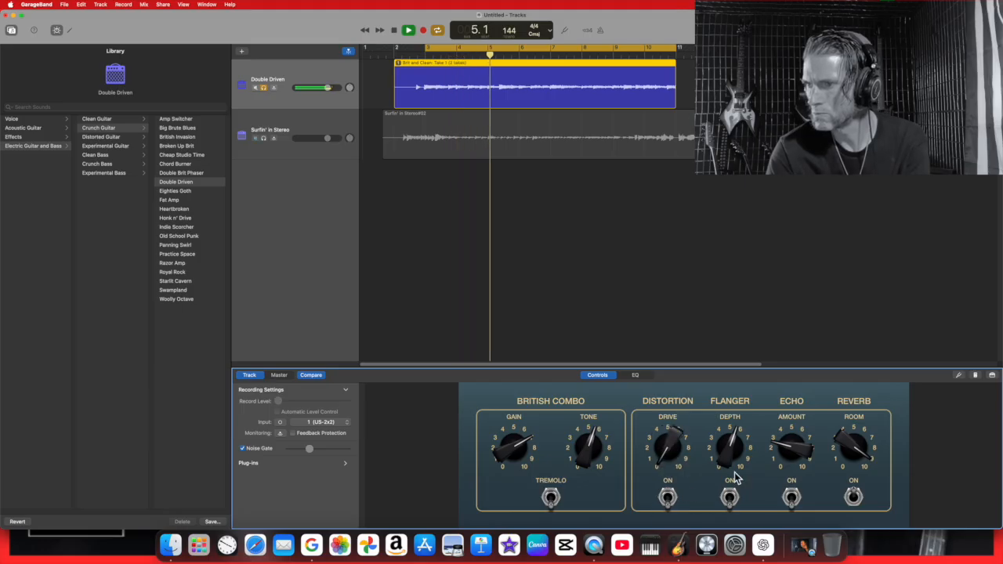
mouse_move(792, 445)
left_mouse_down()
mouse_move(792, 470)
mouse_move(797, 441)
left_mouse_up()
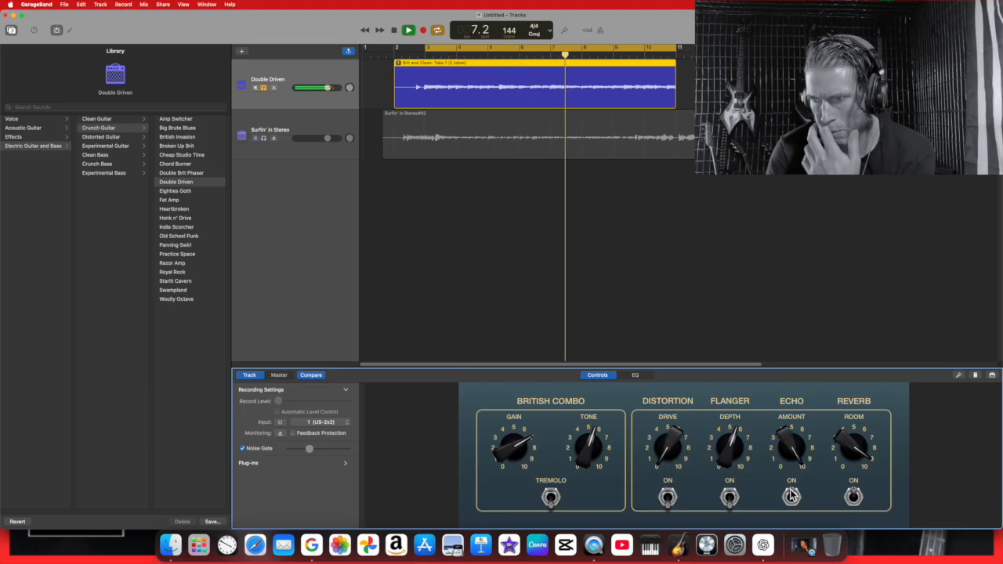
left_click(394, 31)
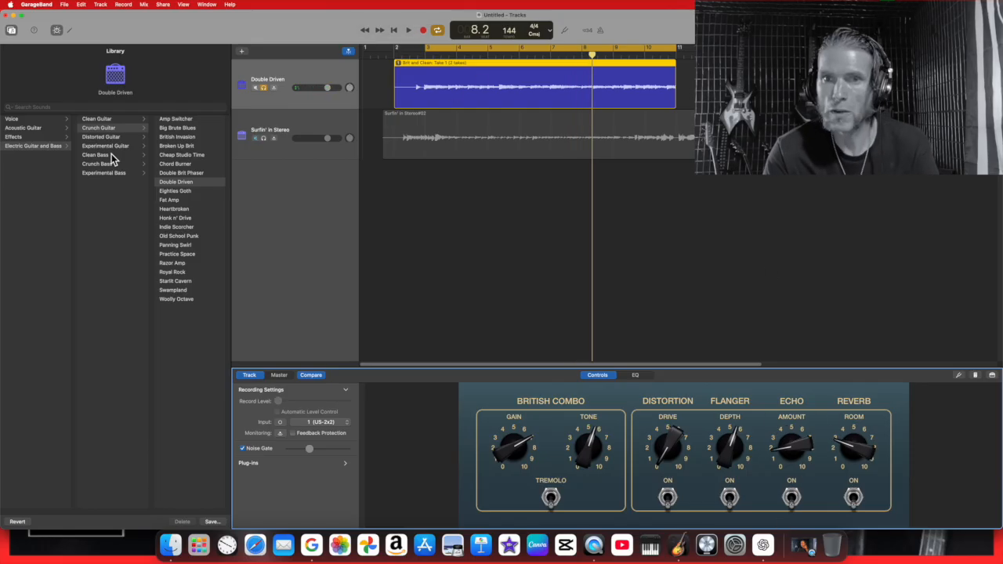
Step: Resume playback and load Amp Switcher on the first track, discarding the Double Driven changes
left_click(409, 31)
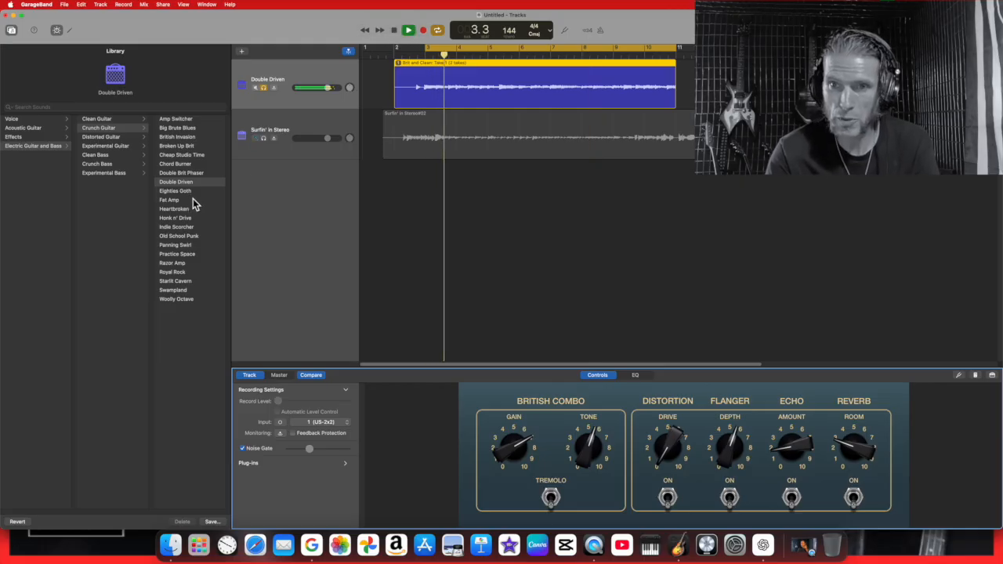
left_click(190, 128)
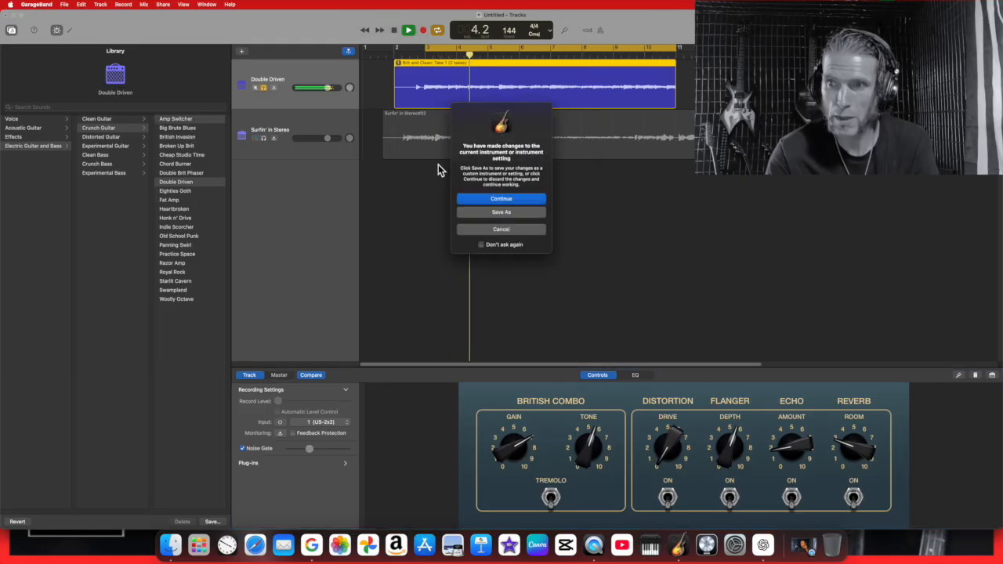
left_click(501, 199)
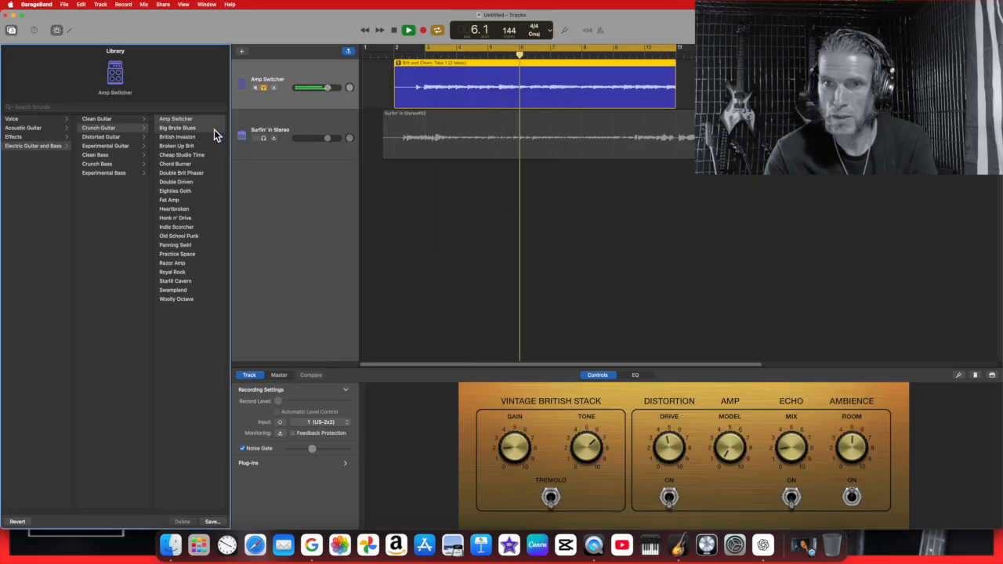
Step: Audition the crunch patches Big Brute Blues, Fat Amp, Honk n' Drive, Old School Punk, Practice Space, Royal Rock and Razor Amp on the first track
left_click(191, 200)
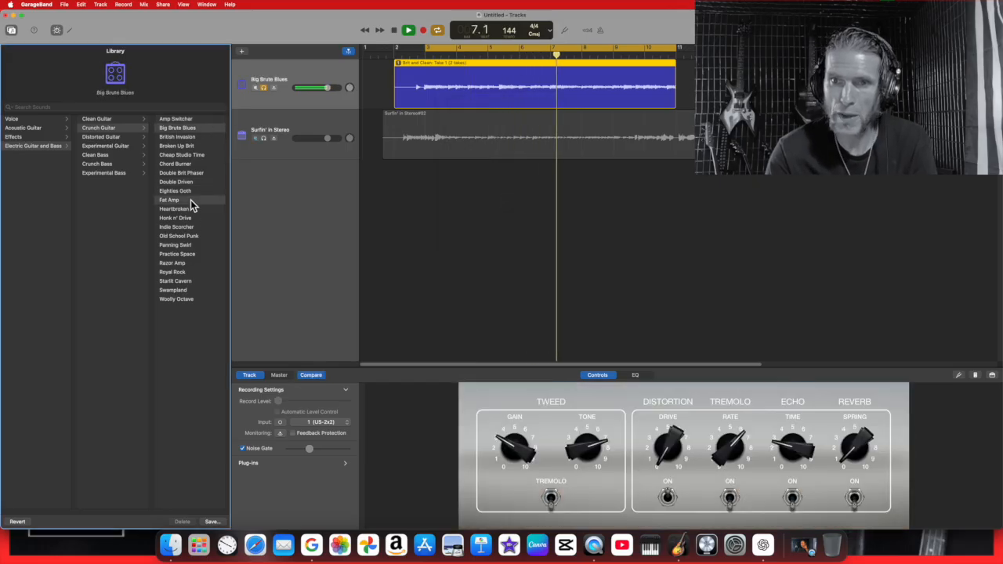
left_click(200, 218)
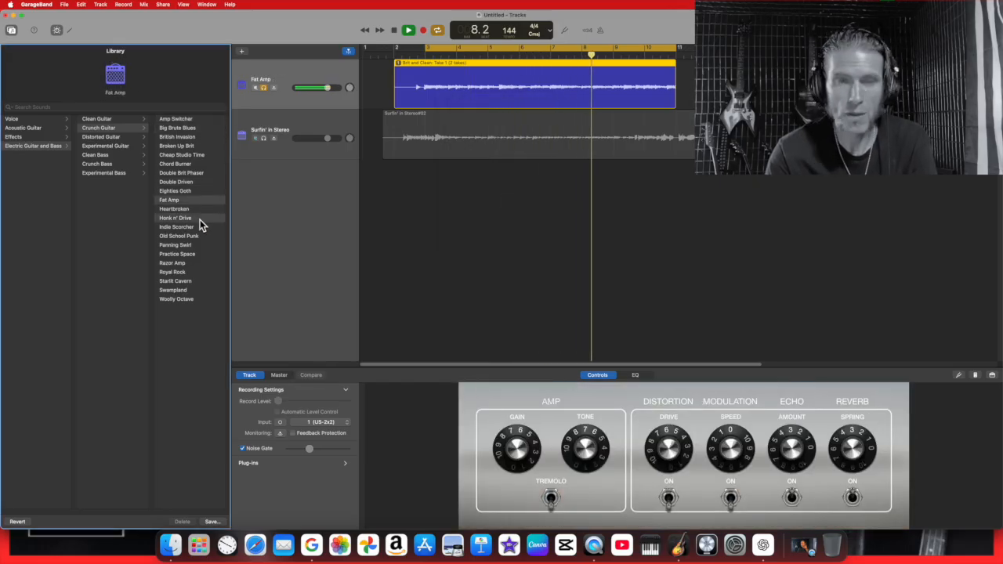
left_click(203, 235)
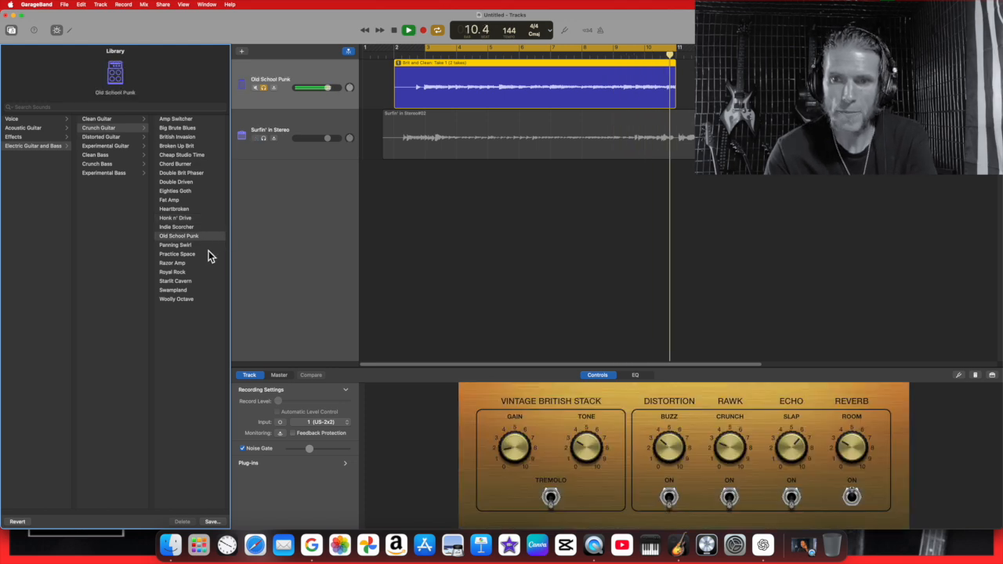
left_click(201, 256)
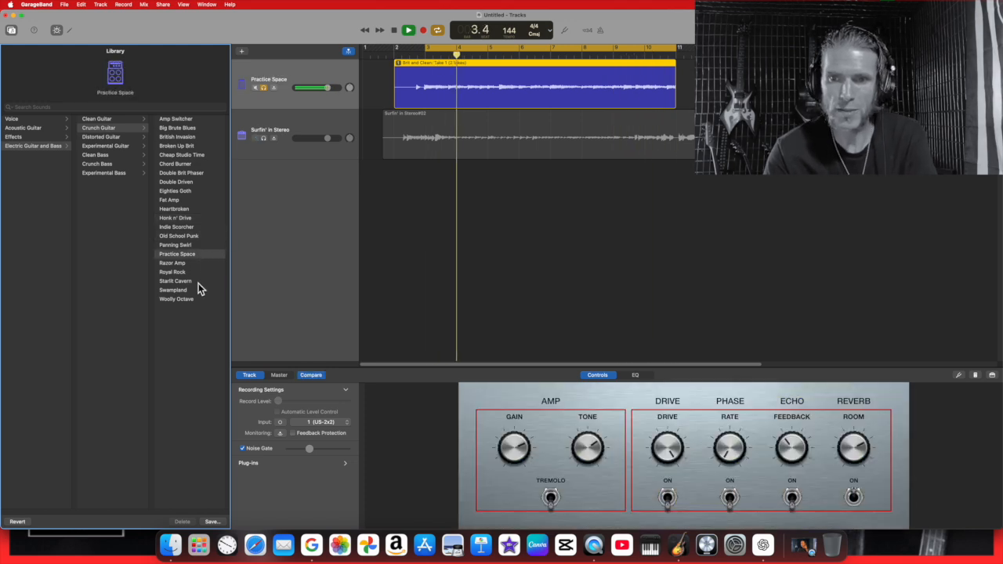
left_click(195, 274)
left_click(196, 265)
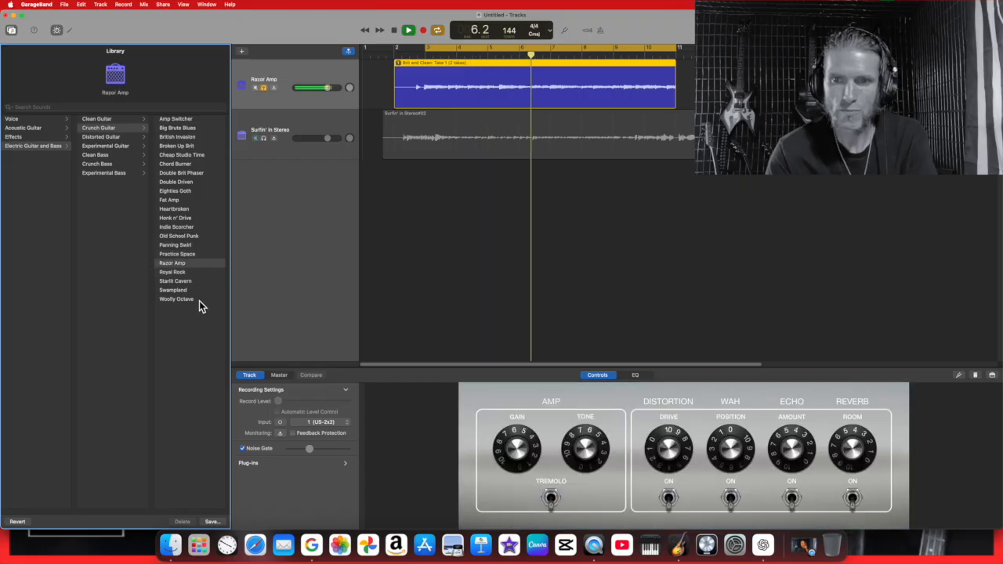
Step: Load the Woolly Octave patch on the first track and adjust its gain, tone, distortion drive and octave level
left_click(199, 301)
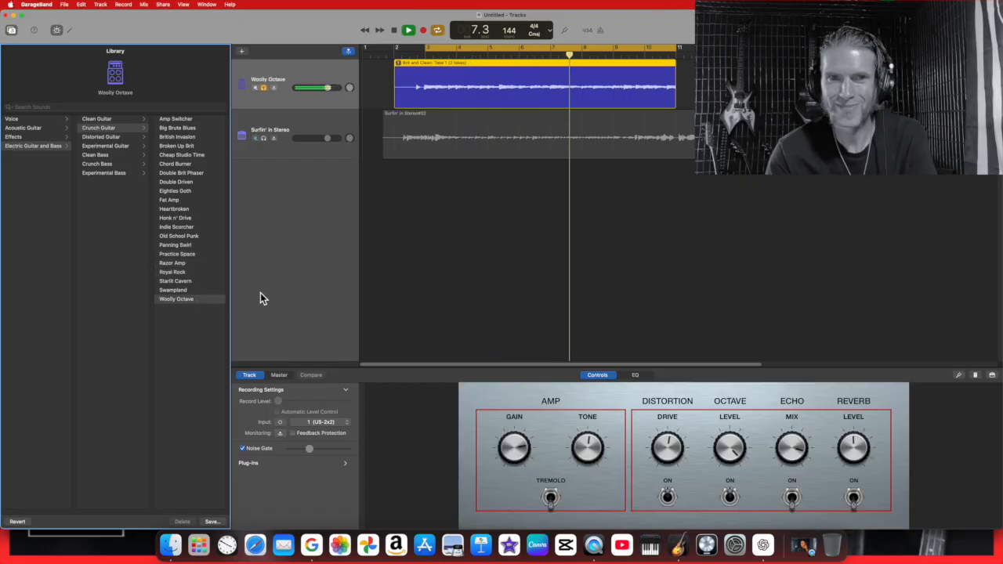
left_click(739, 450)
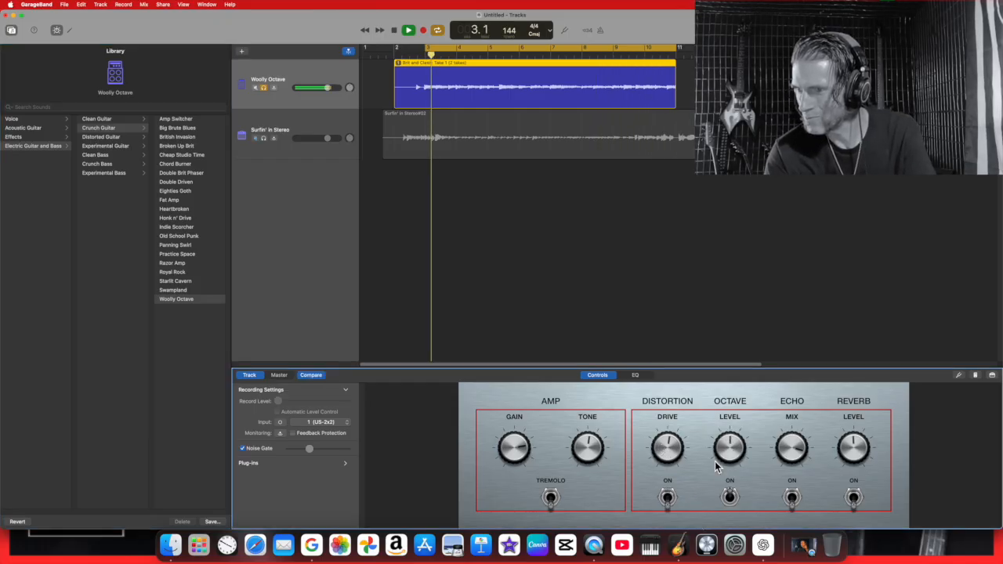
left_click_drag(593, 454, 600, 448)
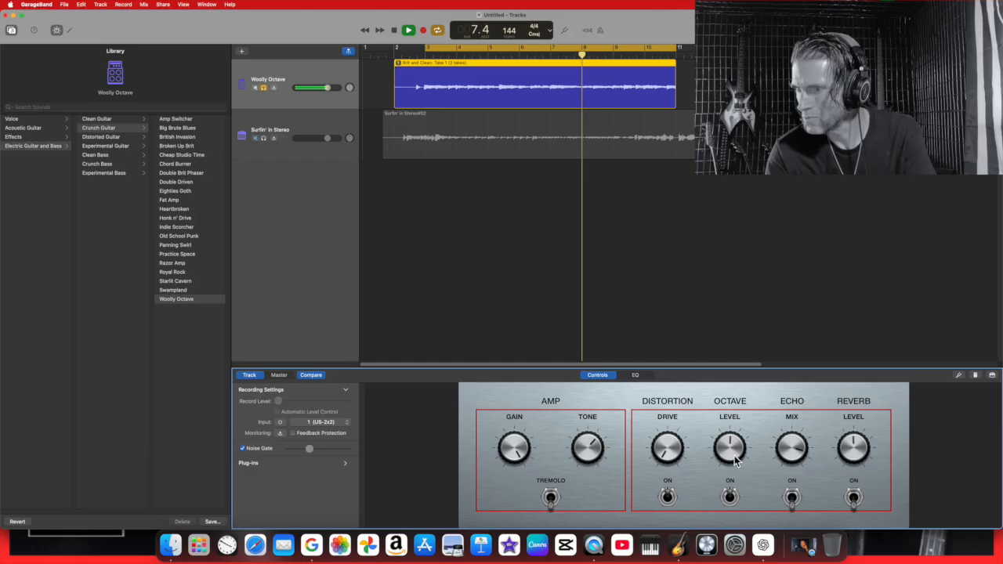
left_click_drag(734, 454, 734, 448)
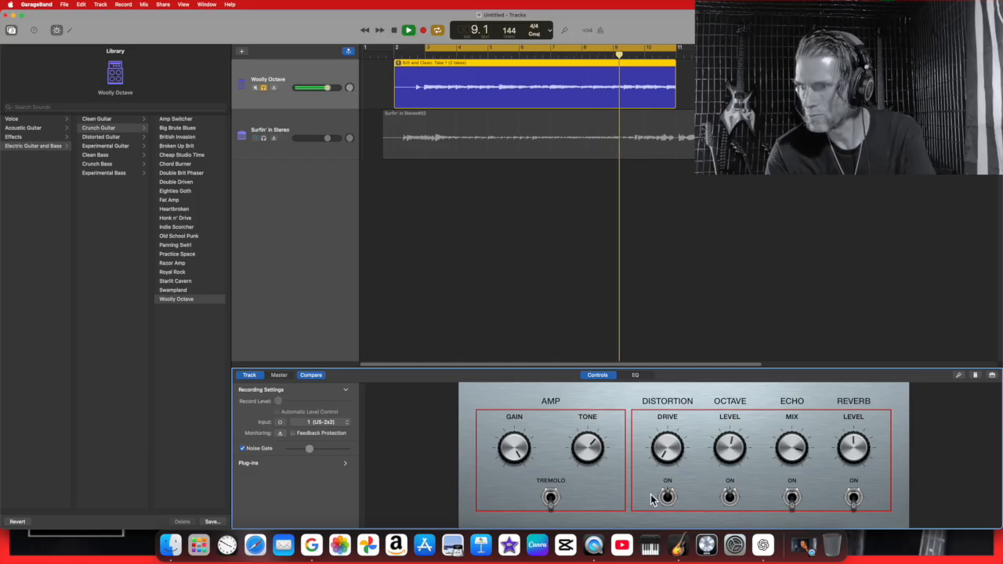
Step: Raise the Woolly Octave track's volume slightly and stop playback
left_click_drag(329, 88, 337, 88)
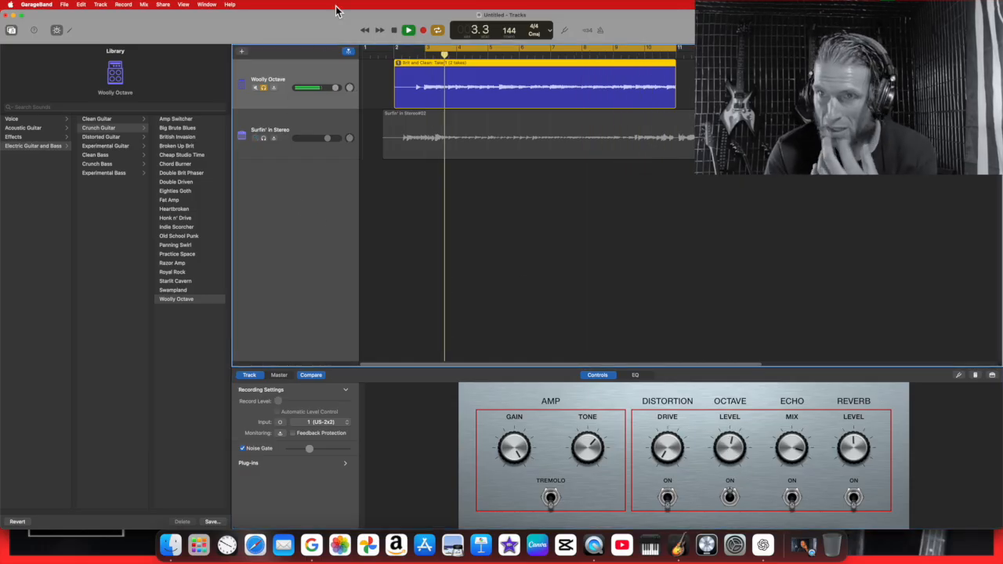
left_click(393, 31)
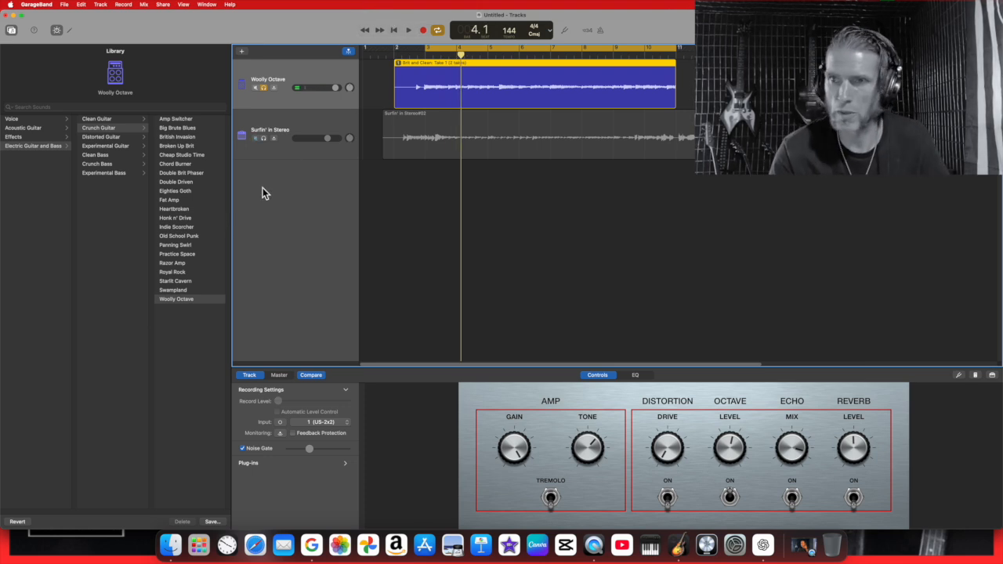
Step: Create a new Guitar or Bass audio track using Input 1 below the Surfin' in Stereo track
left_click(341, 124)
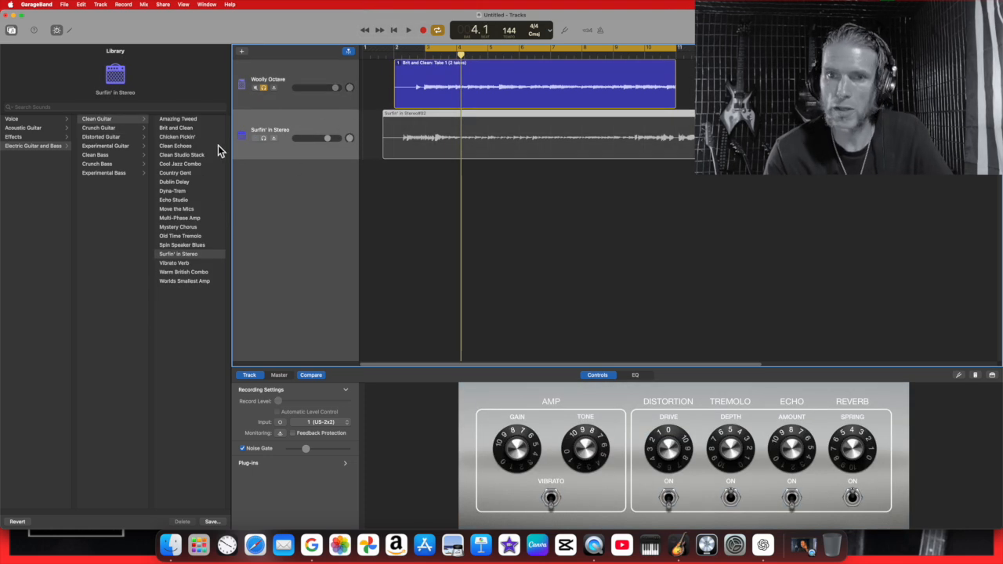
left_click(242, 55)
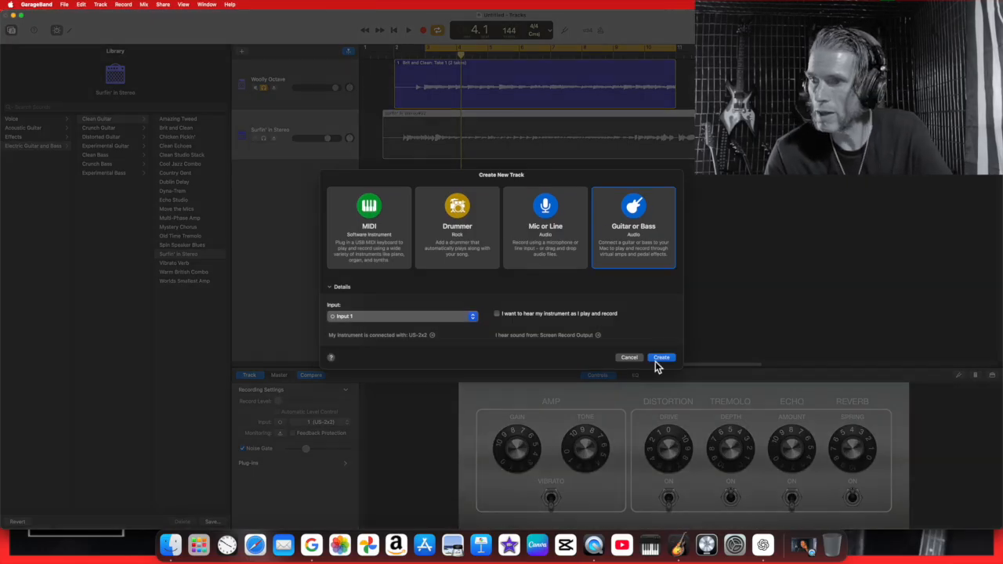
left_click(660, 357)
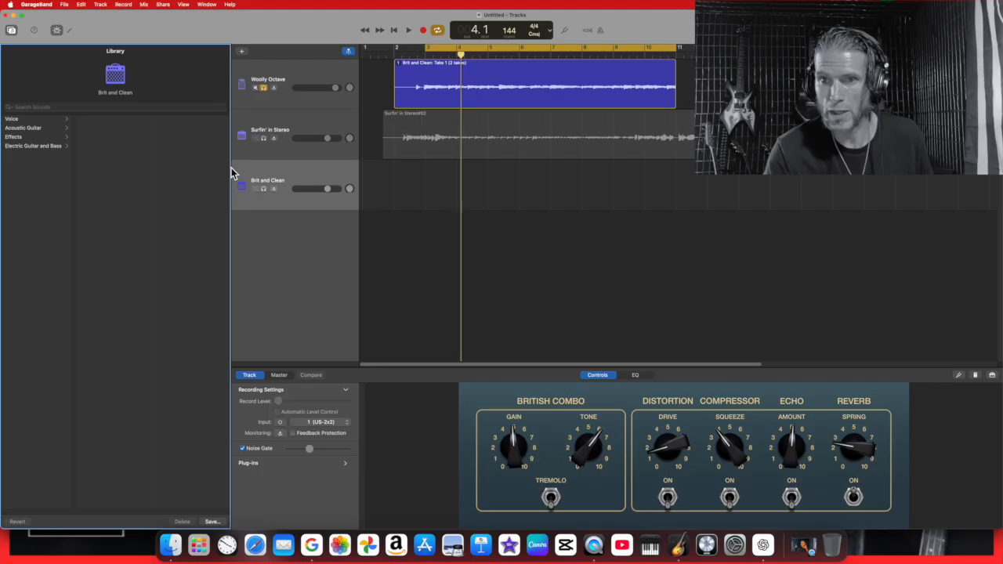
Step: Narrow the Library and load the Distorted Guitar patch American Stack Crunch on the new third track
left_click_drag(231, 173, 106, 180)
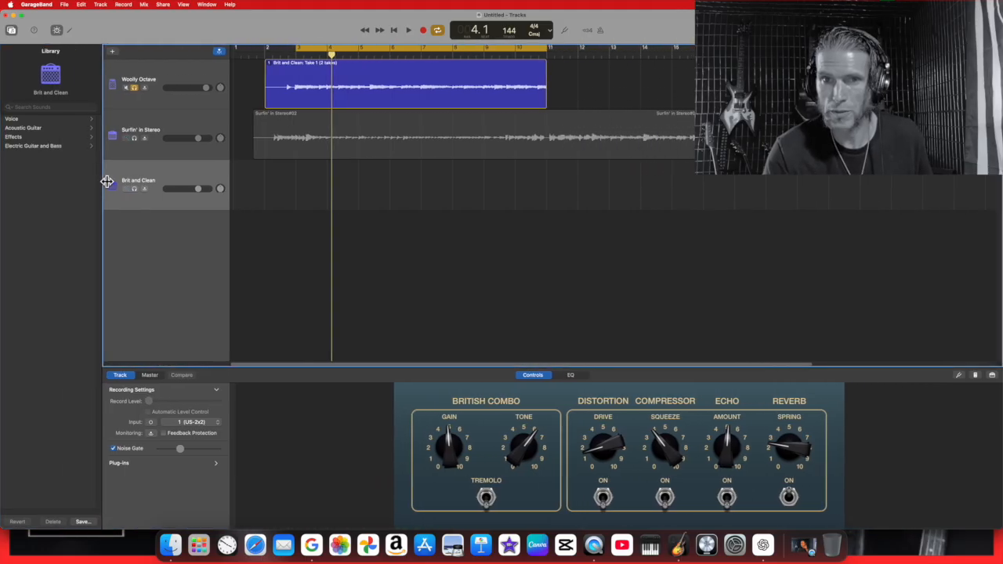
left_click(33, 147)
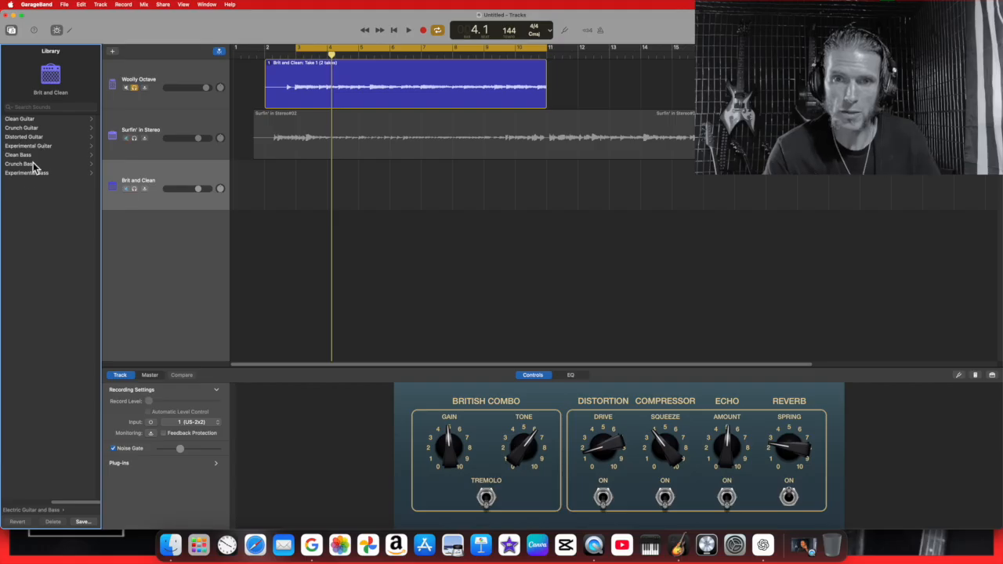
left_click(37, 138)
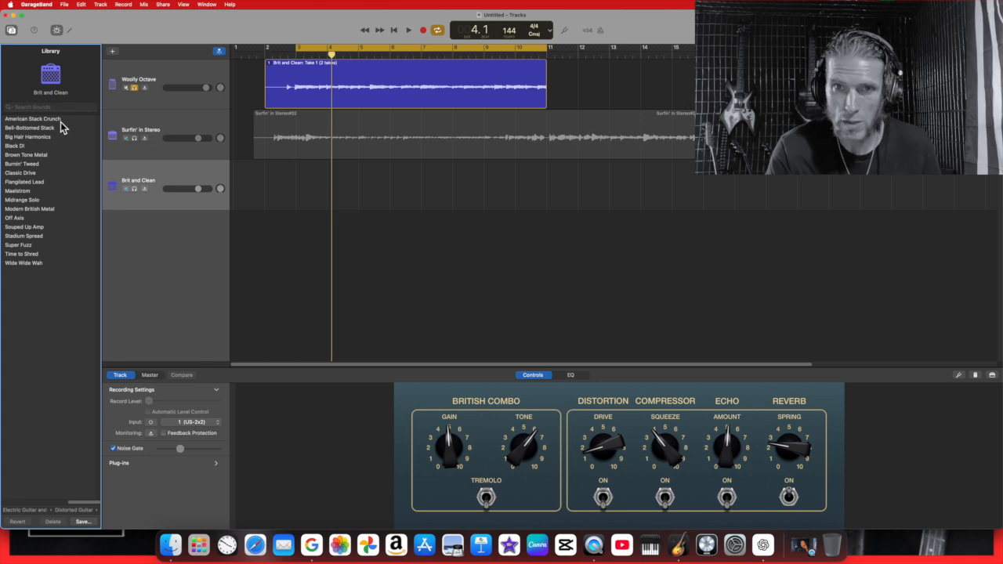
left_click(61, 120)
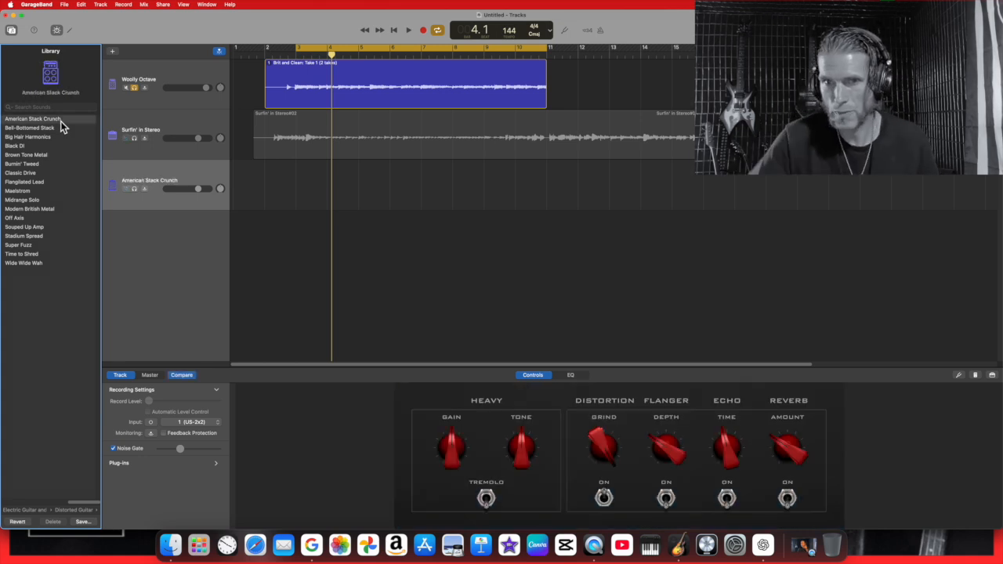
Step: Move the solo from the Woolly Octave track to the American Stack Crunch track and enable its input monitoring
left_click(132, 88)
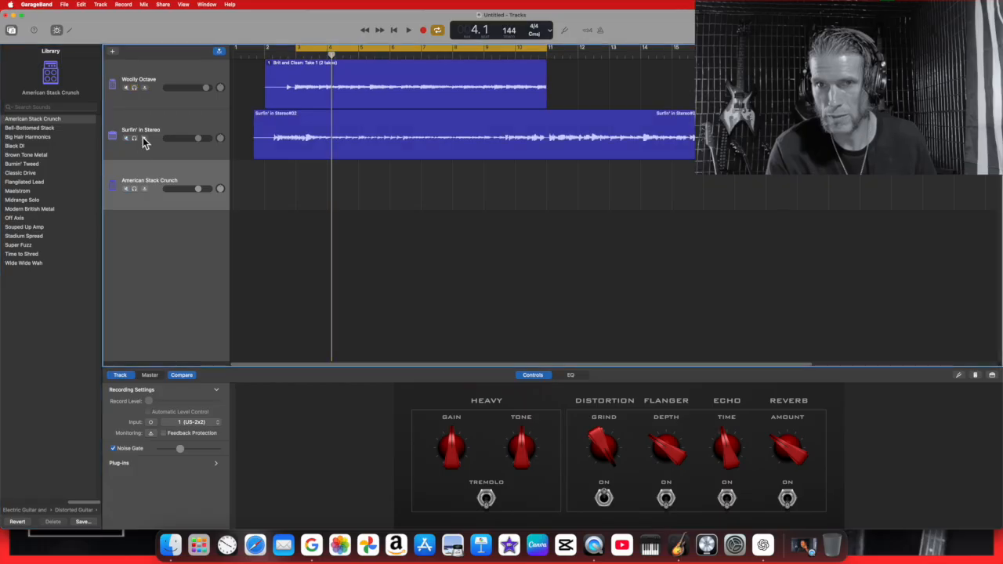
left_click(134, 189)
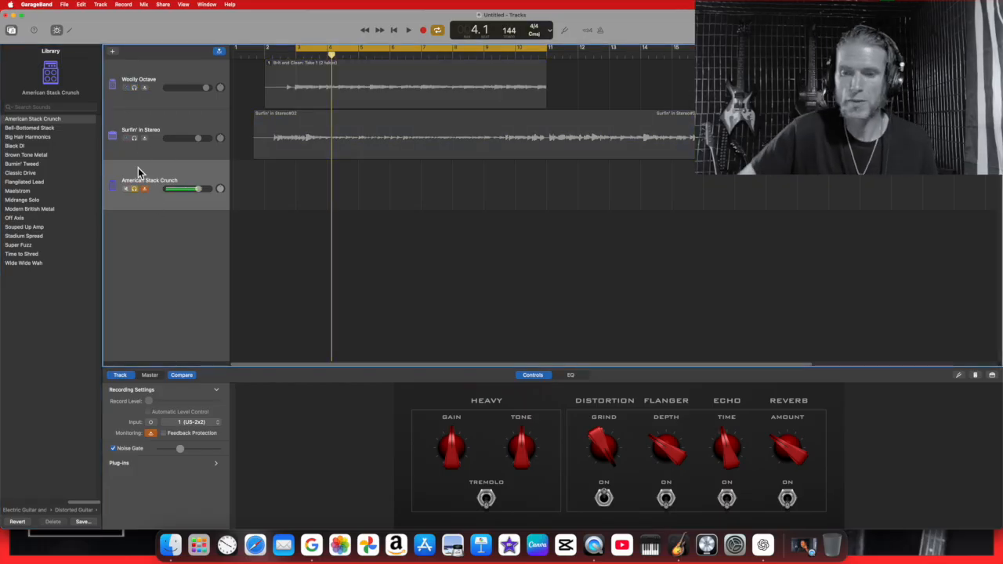
Step: Toggle the American Stack Crunch track's input monitoring off and back on, and its solo likewise
left_click(146, 189)
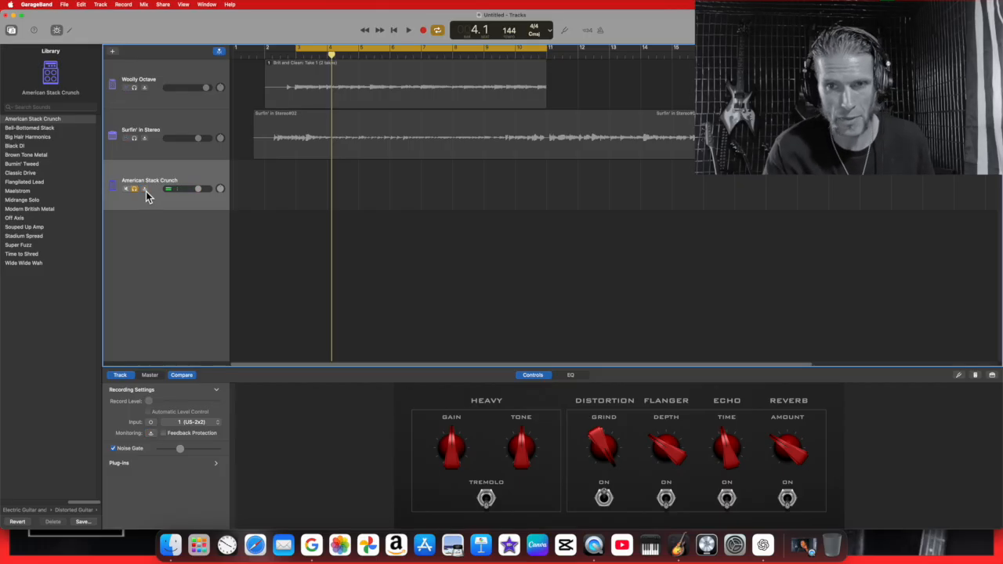
left_click(137, 190)
left_click(138, 192)
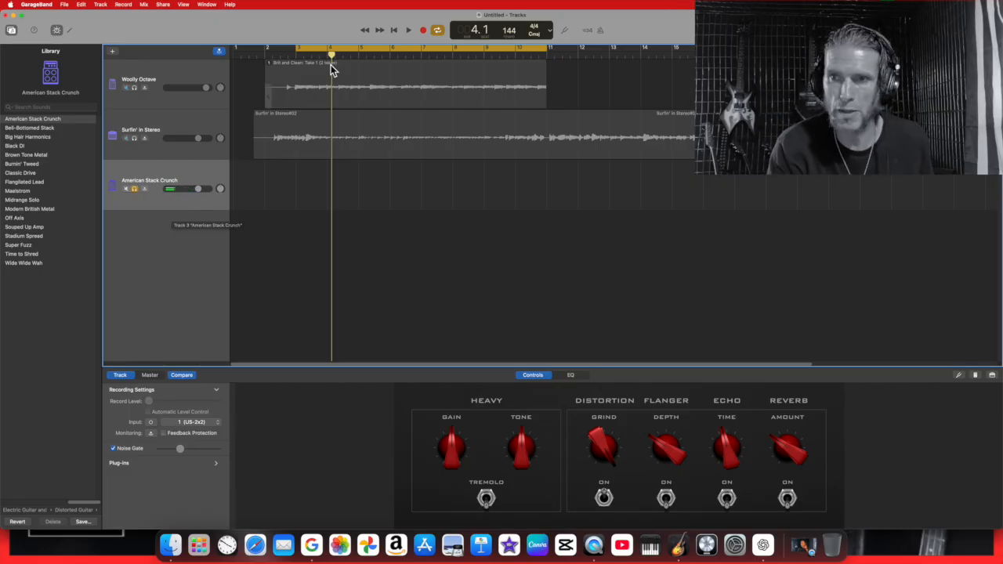
left_click(145, 190)
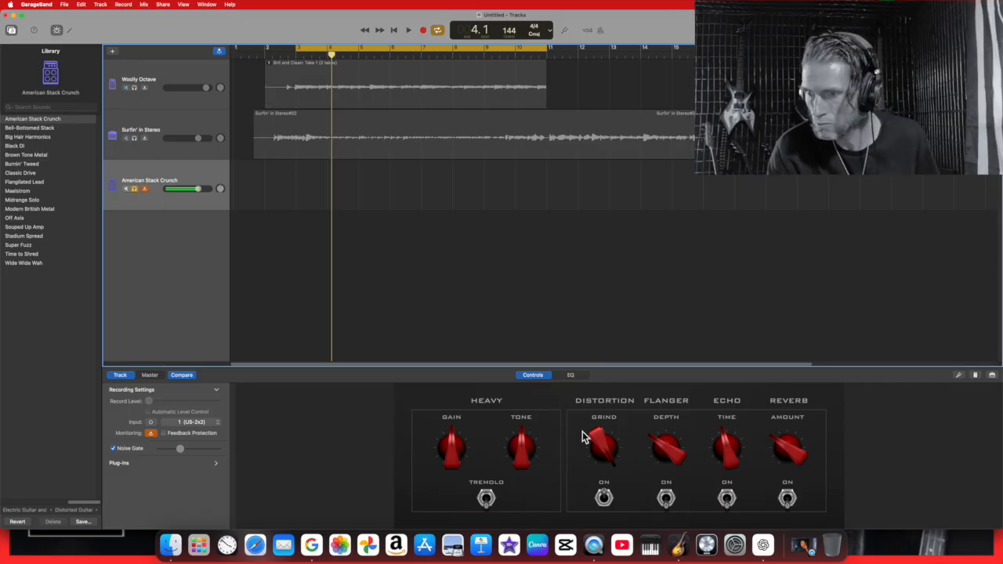
Step: Adjust the American Stack Crunch amp's gain, tone, distortion grind, echo time and reverb amount
mouse_move(459, 465)
left_mouse_down()
mouse_move(441, 432)
mouse_move(454, 448)
left_mouse_up()
mouse_move(602, 454)
left_mouse_down()
mouse_move(615, 487)
mouse_move(605, 442)
left_mouse_up()
left_click(603, 493)
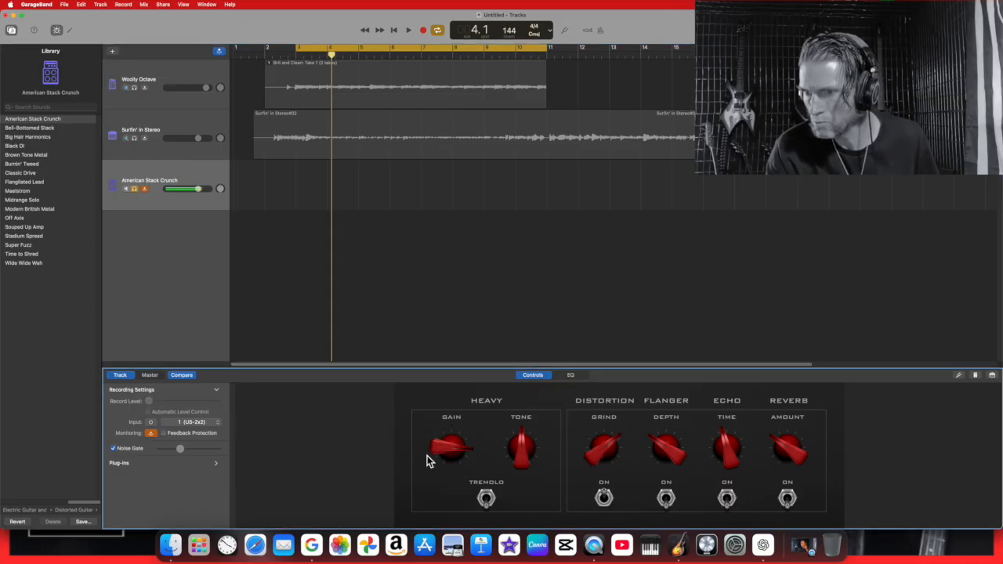
left_click_drag(442, 470, 441, 479)
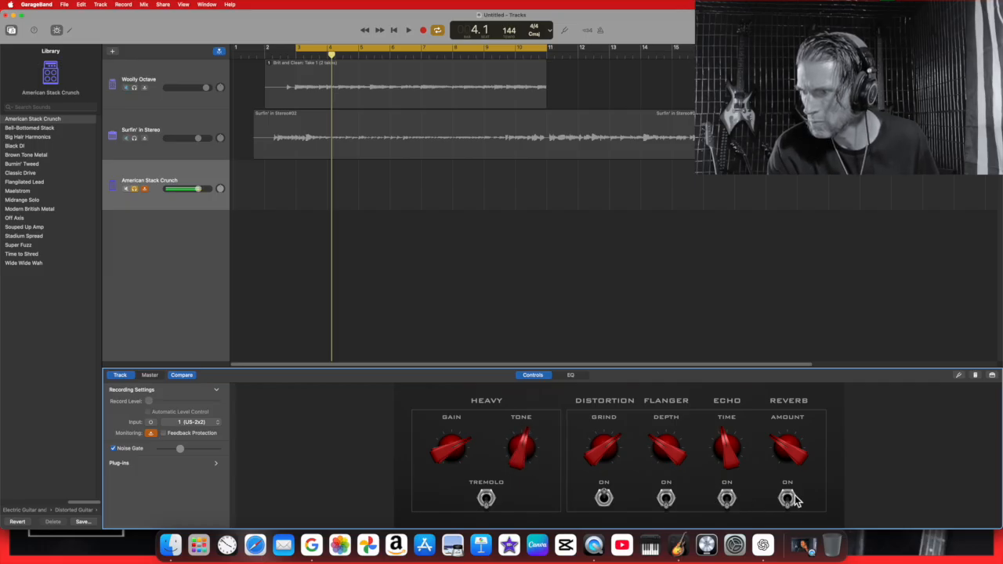
left_click_drag(785, 463, 719, 456)
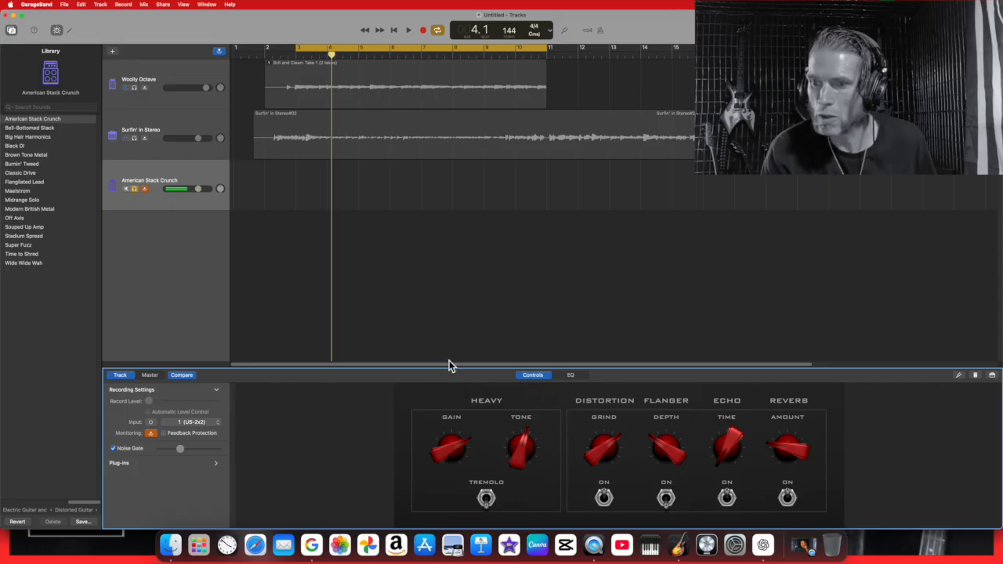
Step: Discard the amp changes, audition the Bell-Bottomed Stack patch, and load Modern British Metal on the third track
left_click(56, 128)
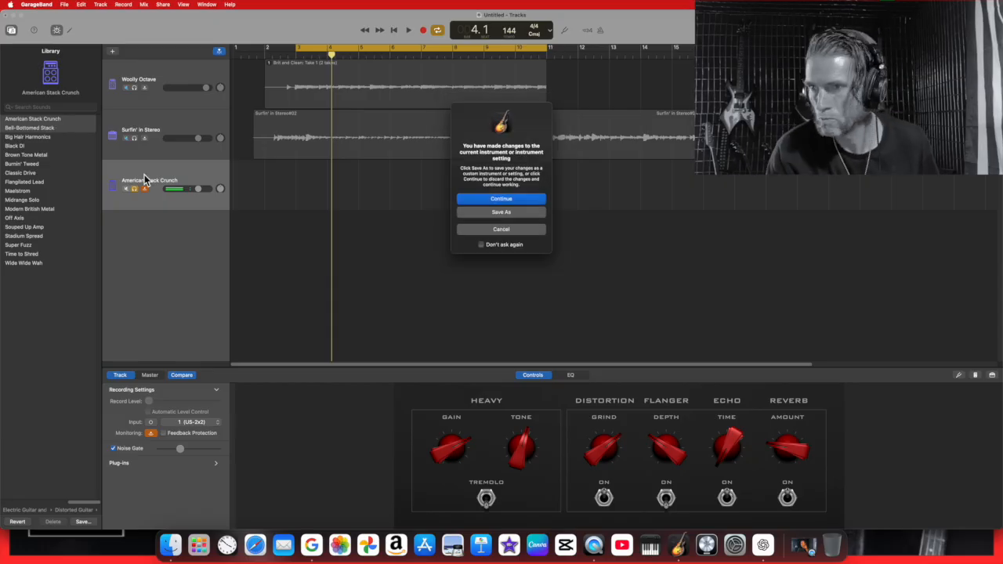
left_click(487, 201)
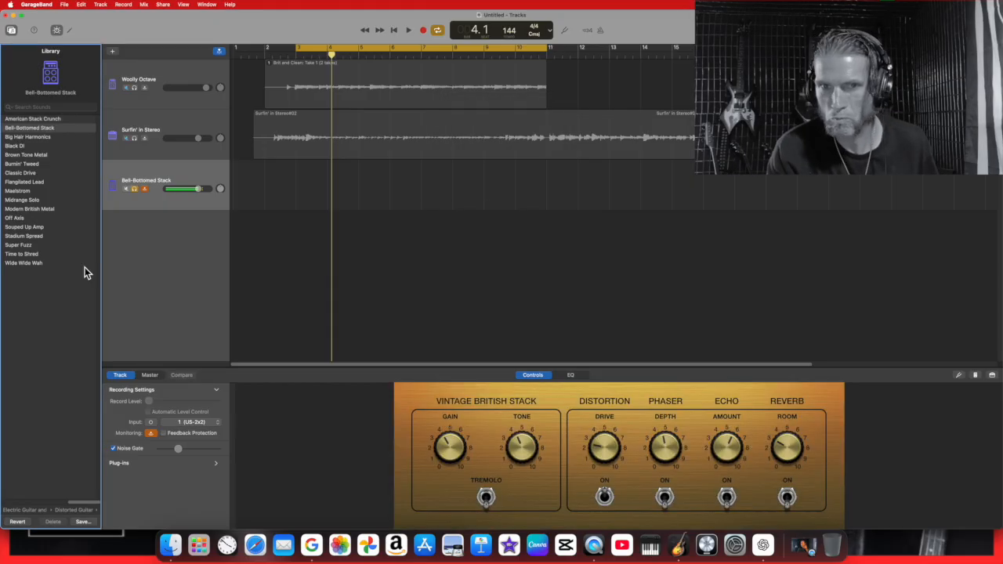
left_click(48, 209)
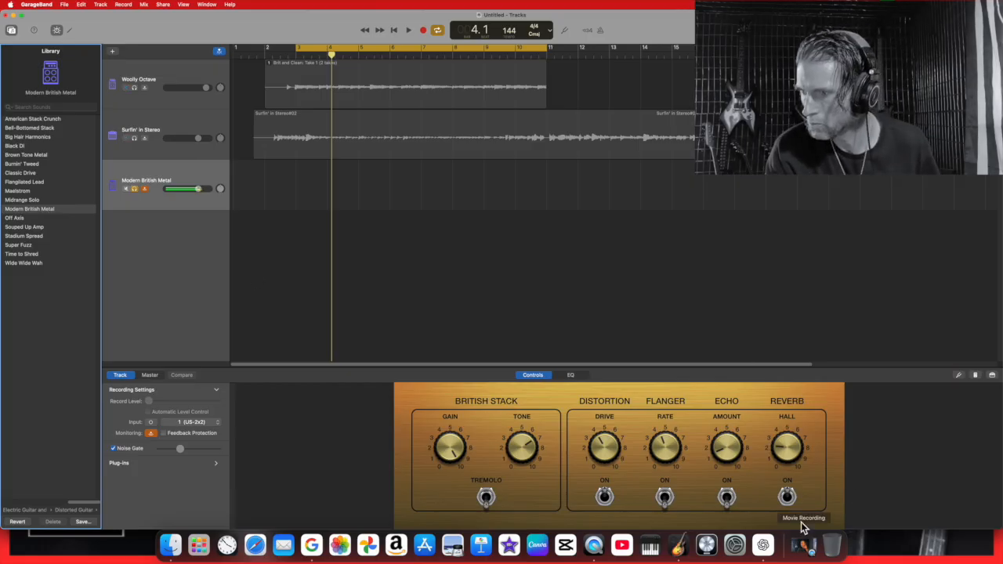
Step: Switch off the Modern British Metal amp's reverb, raise its distortion drive, and adjust its gain and tone
left_click(789, 498)
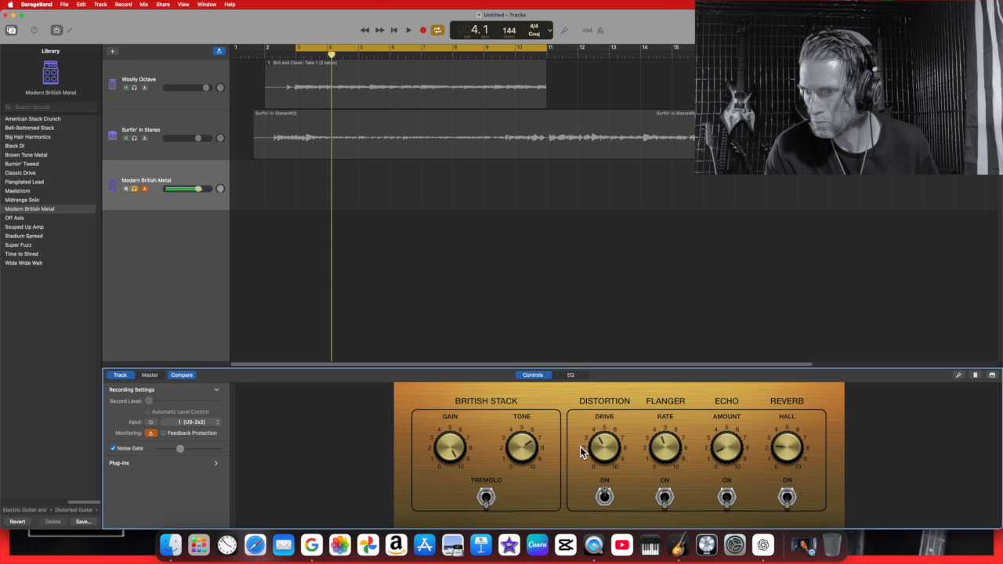
left_click_drag(603, 451, 604, 431)
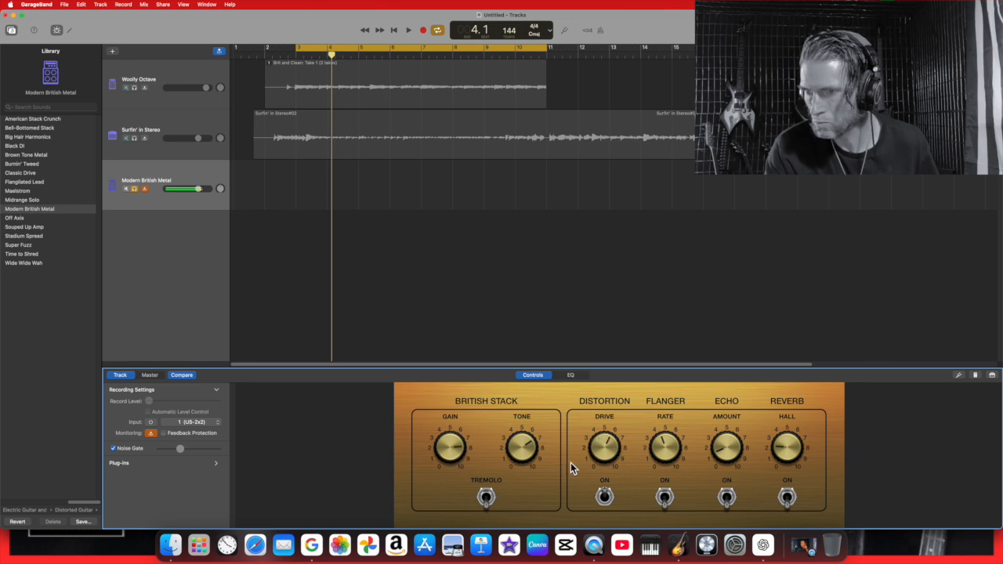
left_click_drag(436, 448, 437, 462)
left_click_drag(518, 450, 519, 442)
left_click_drag(607, 448, 606, 446)
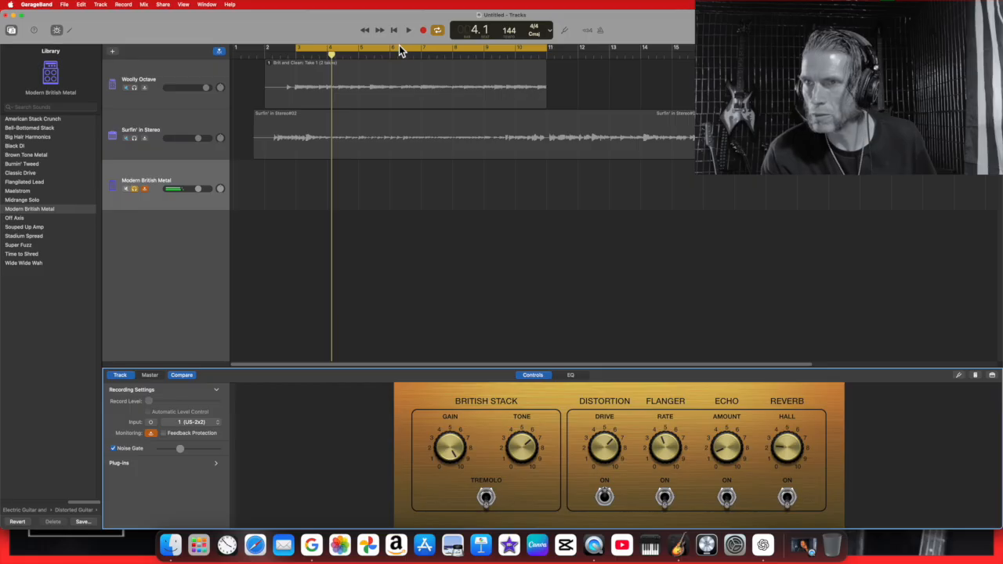
Step: Set the cycle area to start at bar 6 and play back the Woolly Octave track soloed alongside Modern British Metal
left_click_drag(431, 47, 658, 37)
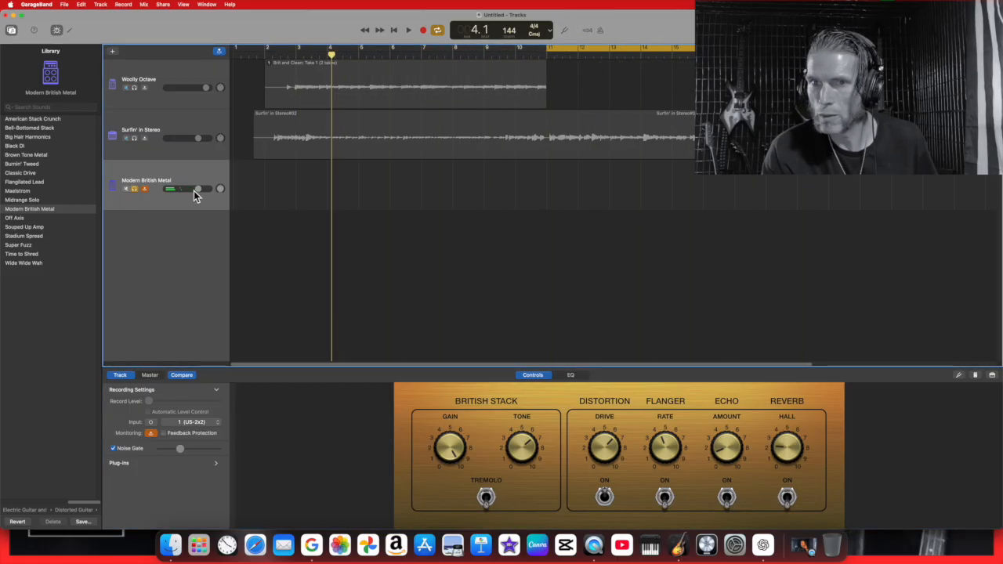
left_click(135, 87)
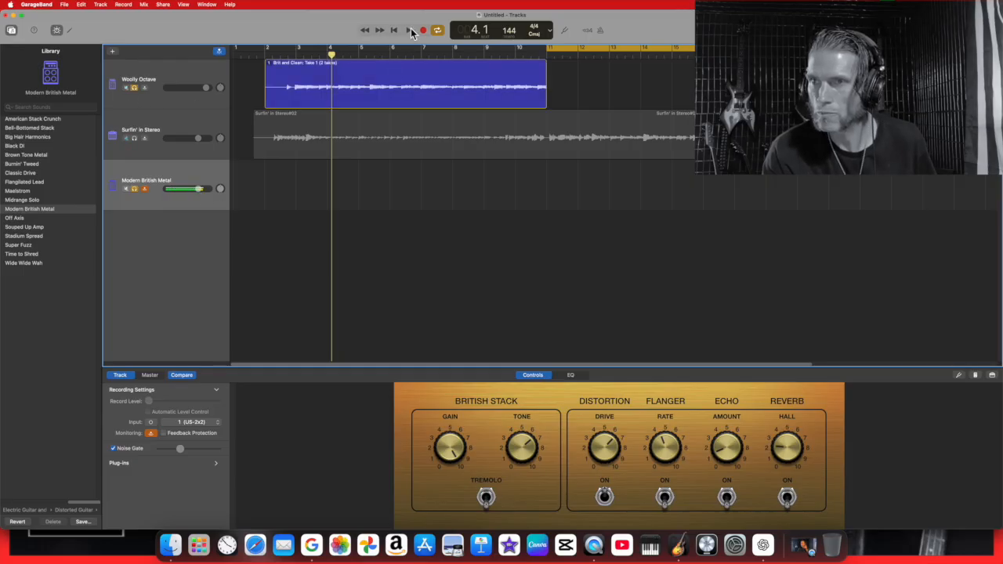
left_click_drag(553, 55, 414, 52)
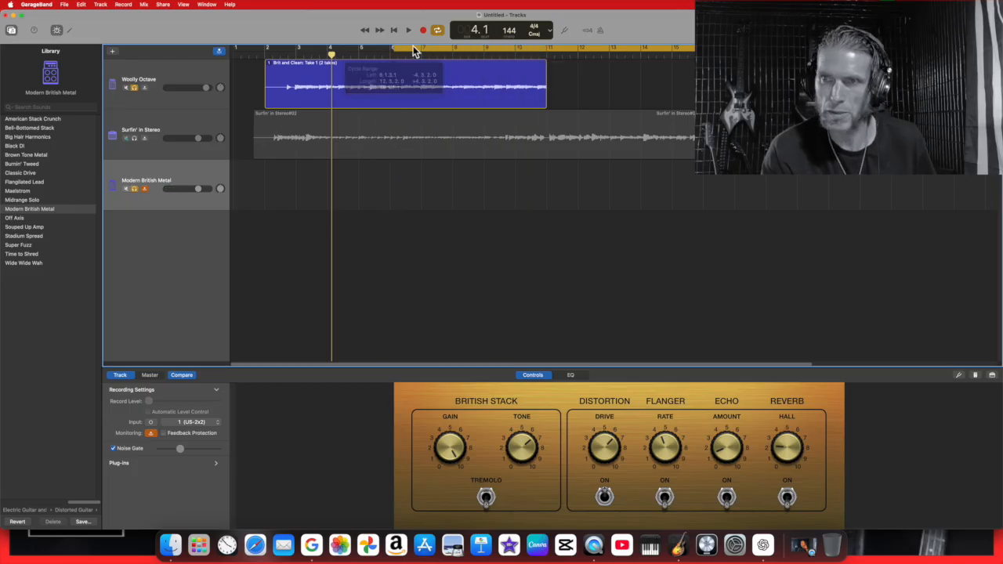
left_click(408, 31)
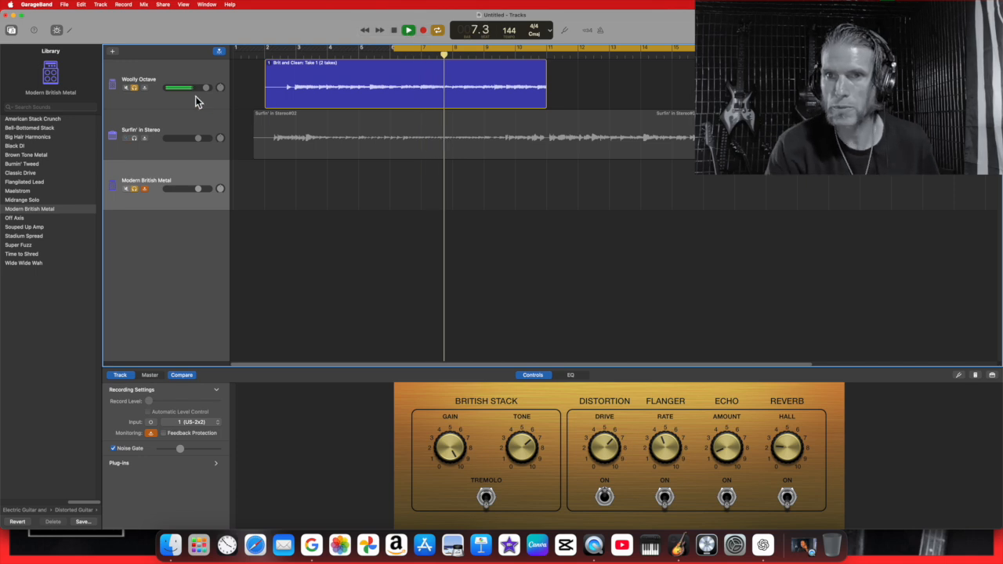
left_click(394, 28)
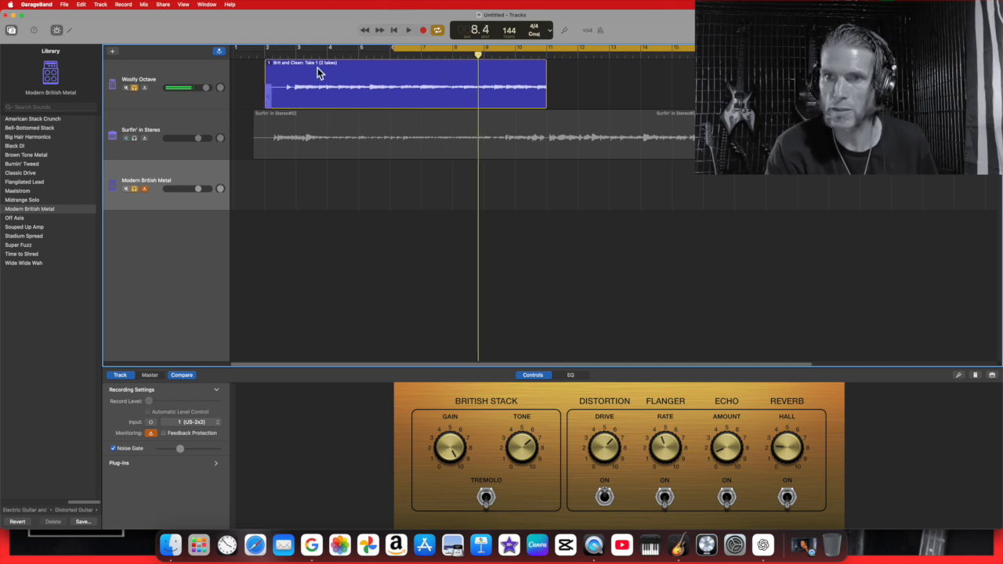
Step: Change the Woolly Octave track to the Clean Guitar patch Clean Studio Stack and lower its volume slightly during playback
left_click(181, 62)
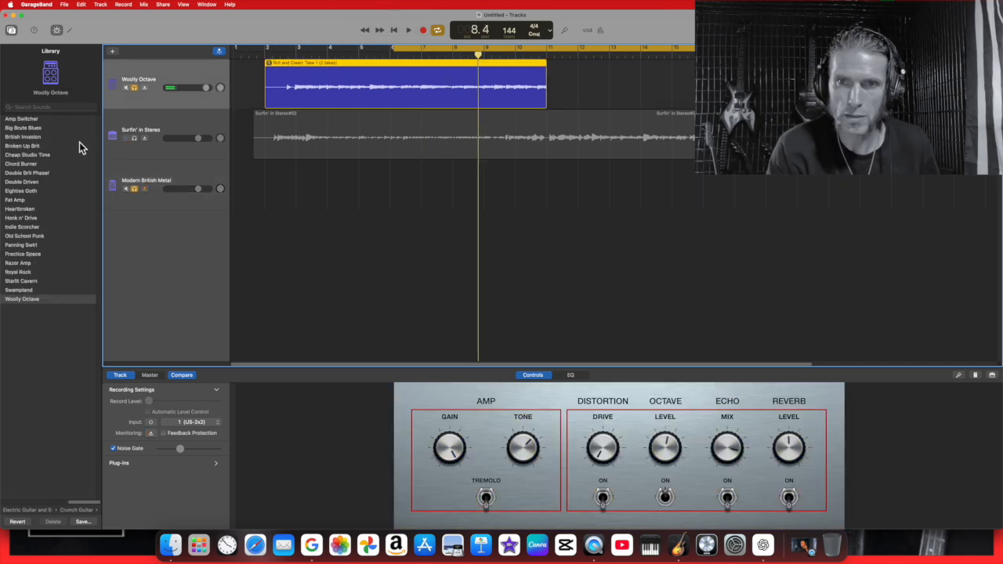
left_click(9, 509)
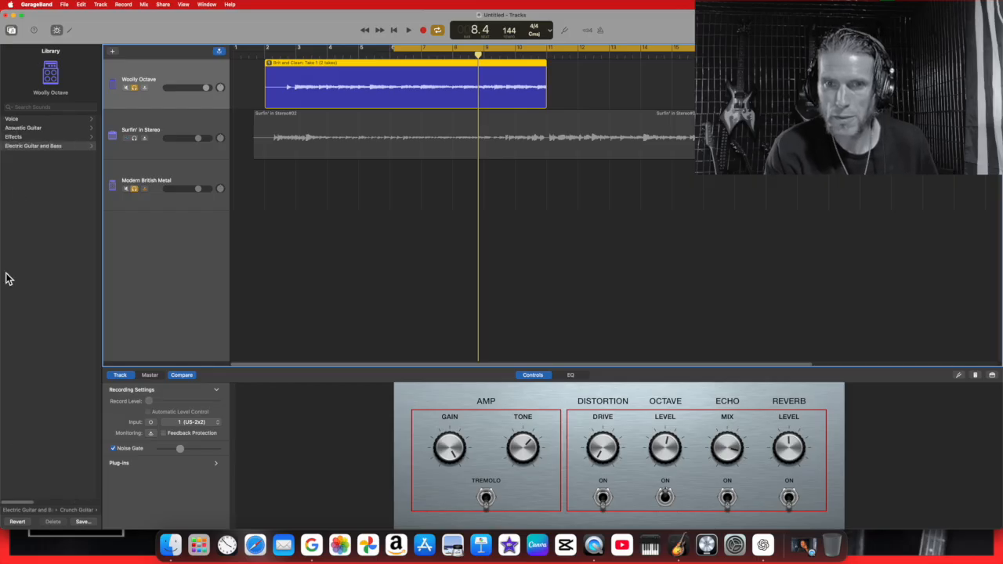
left_click(32, 147)
left_click(35, 119)
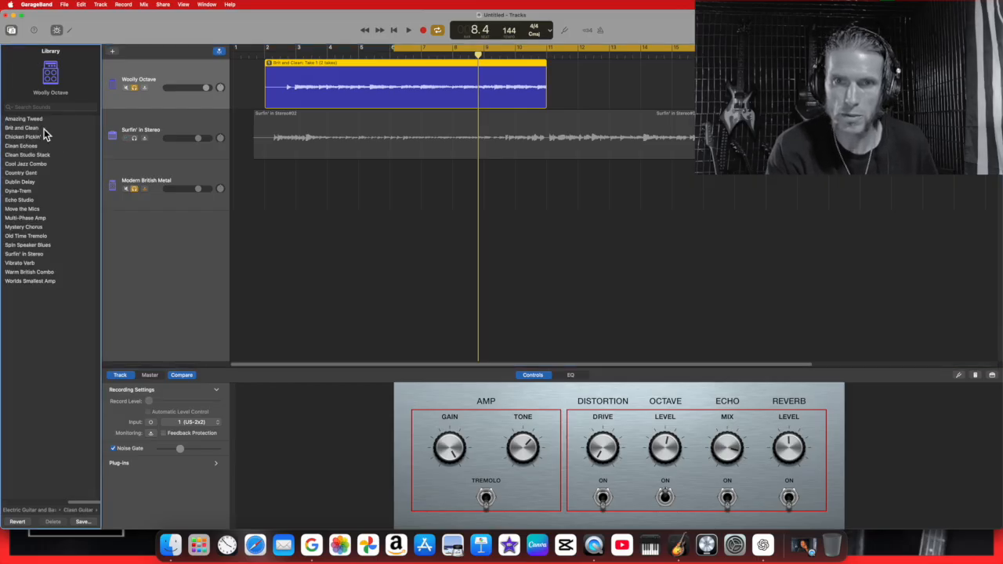
left_click(45, 156)
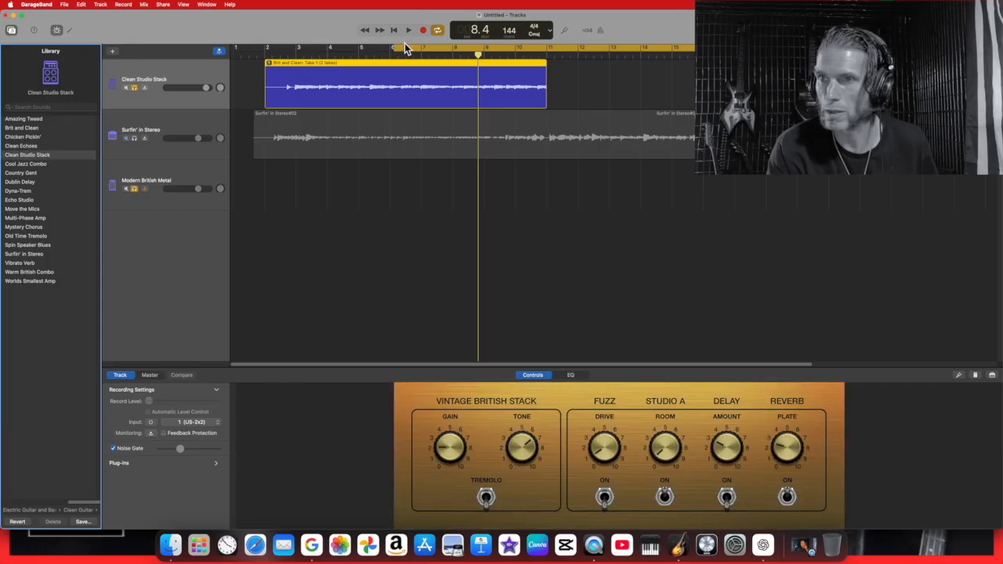
left_click(408, 31)
left_click(206, 87)
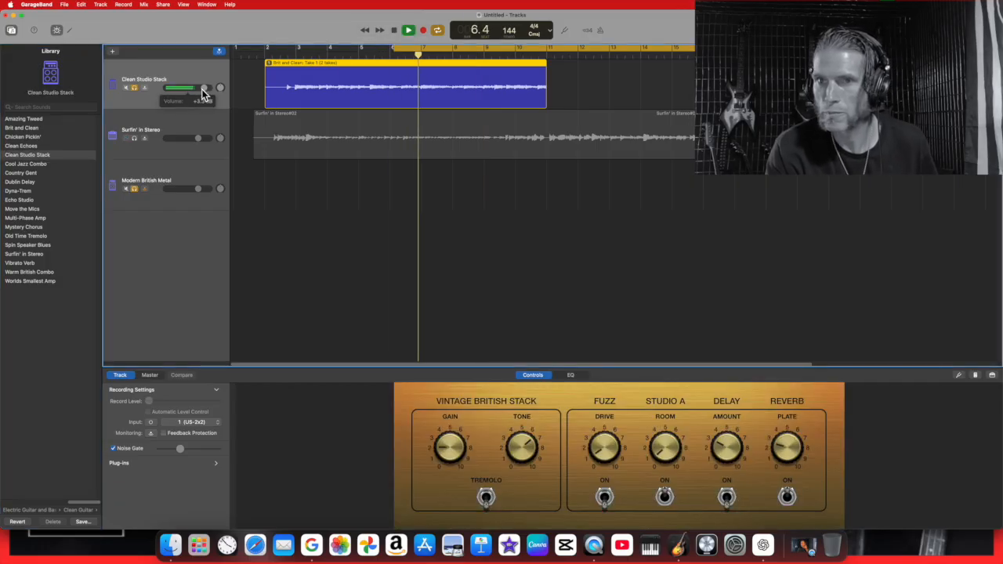
Step: Enable input monitoring on the Modern British Metal track, stop playback, and return the playhead to the cycle start at bar 6
left_click(145, 191)
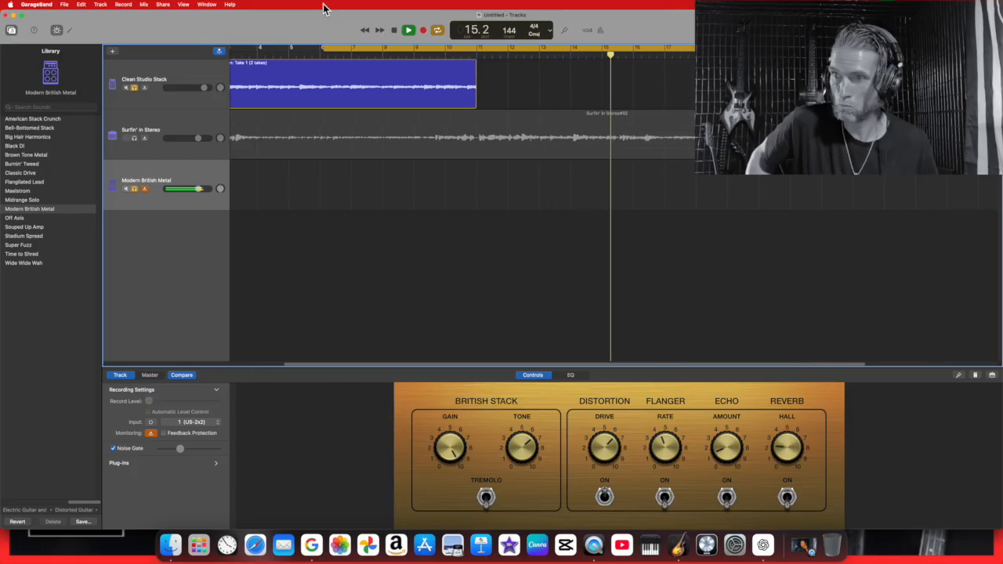
left_click(394, 30)
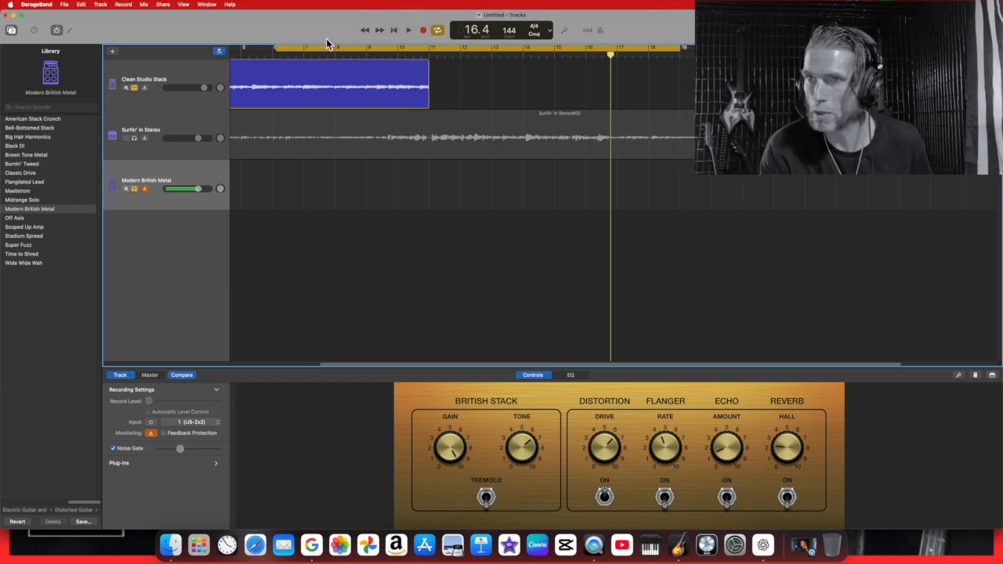
key("Return")
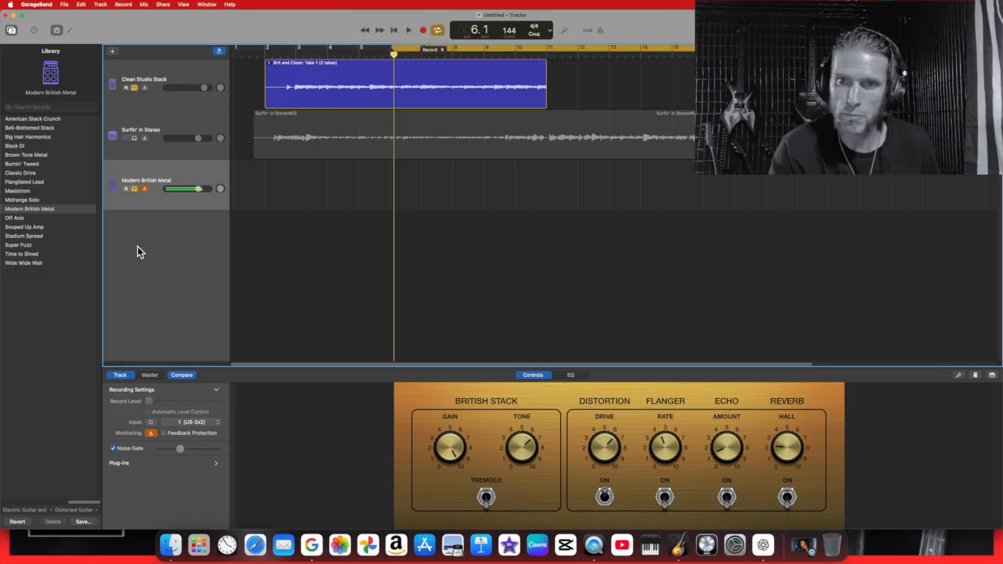
Step: Move the start of the cycle area to bar 9, keeping Modern British Metal monitored
left_click(145, 189)
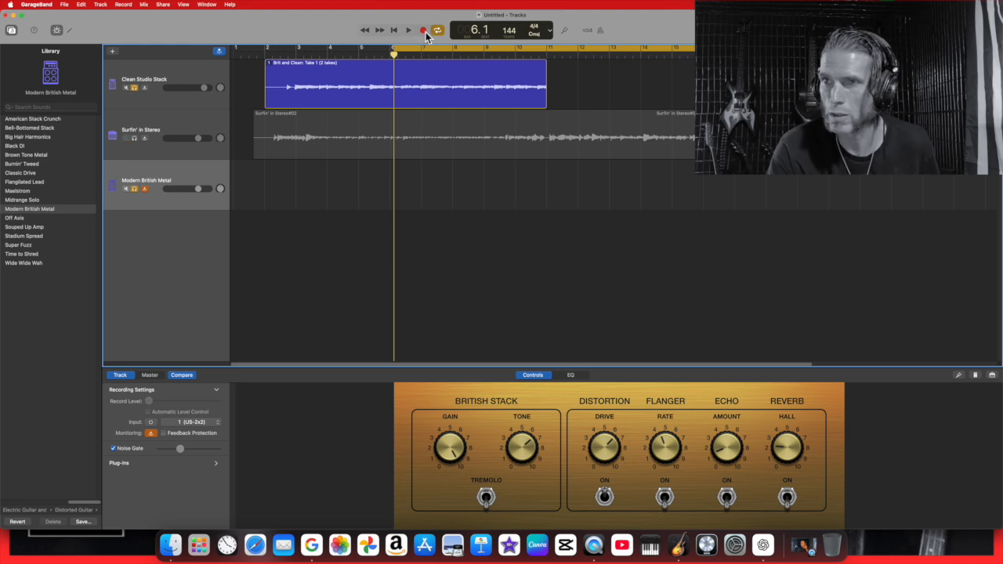
left_click_drag(396, 49, 484, 50)
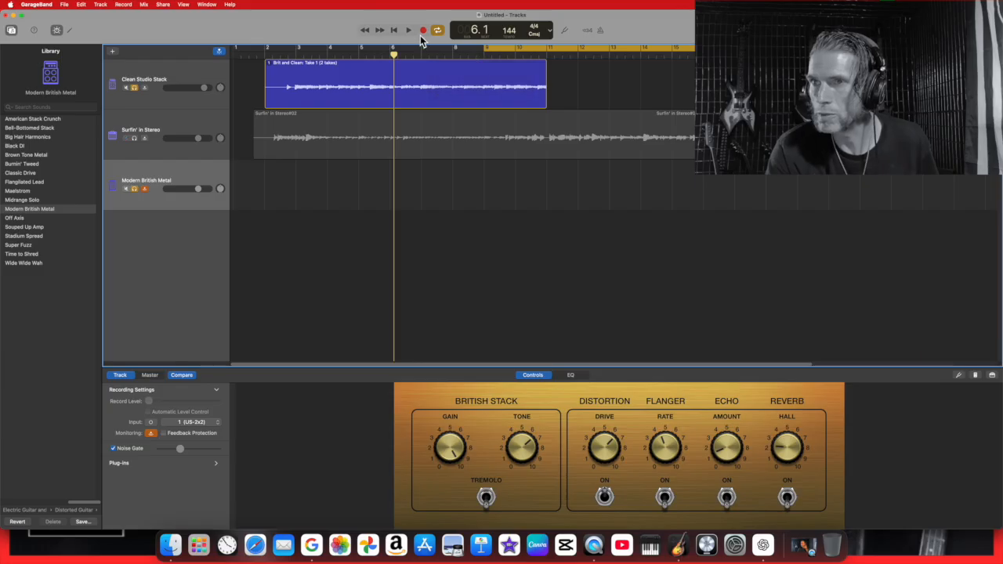
Step: Try recording a take on the Modern British Metal track from bar 9, and undo that recording
left_click(423, 31)
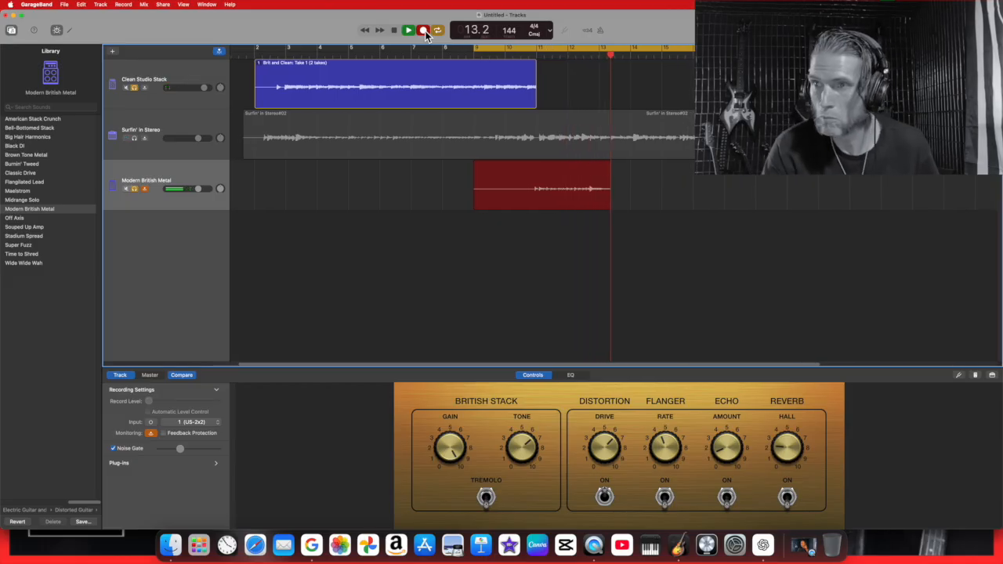
left_click(393, 32)
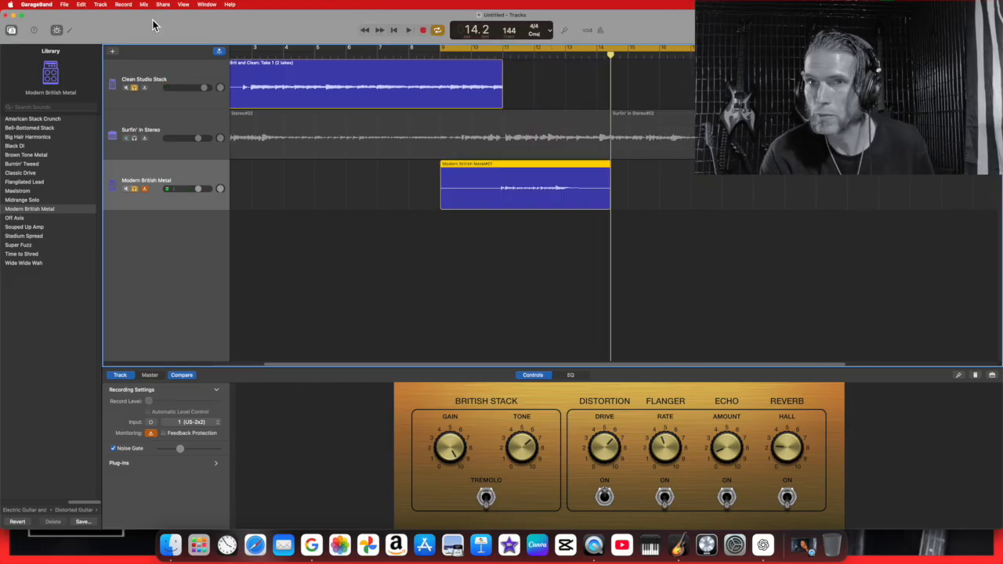
left_click(81, 6)
left_click(94, 16)
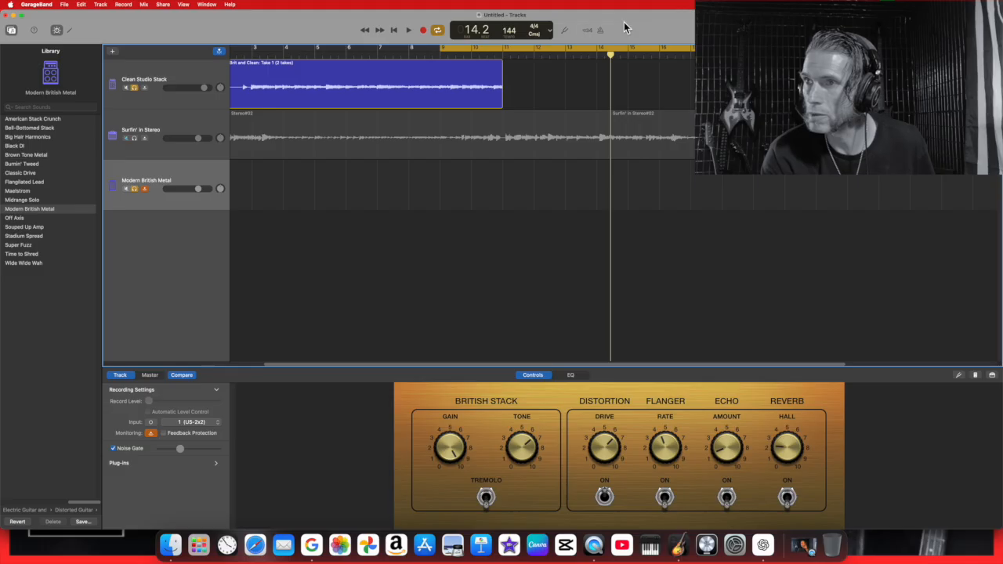
Step: Turn on the metronome and record a new take on the Modern British Metal track from bar 9
left_click(423, 31)
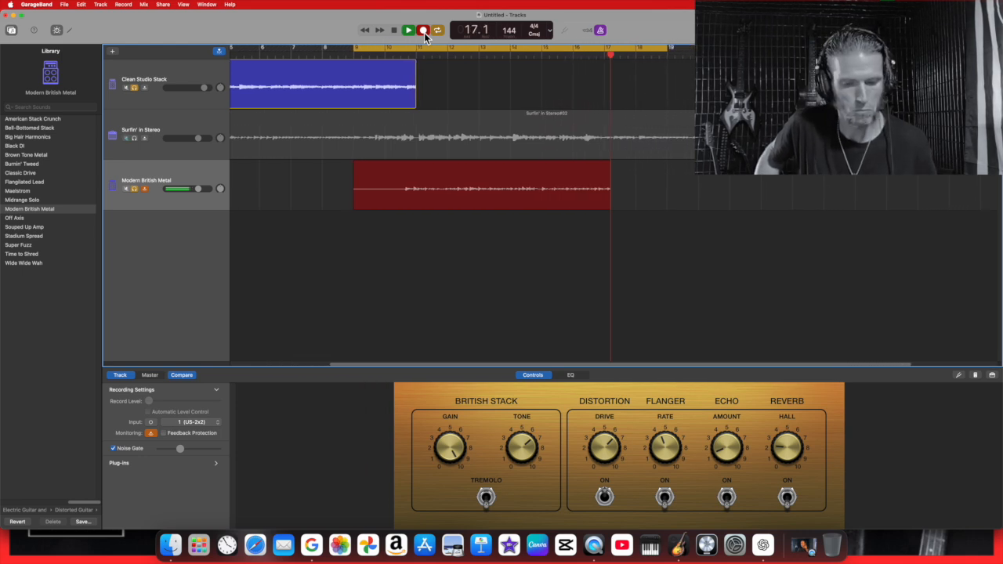
left_click(424, 32)
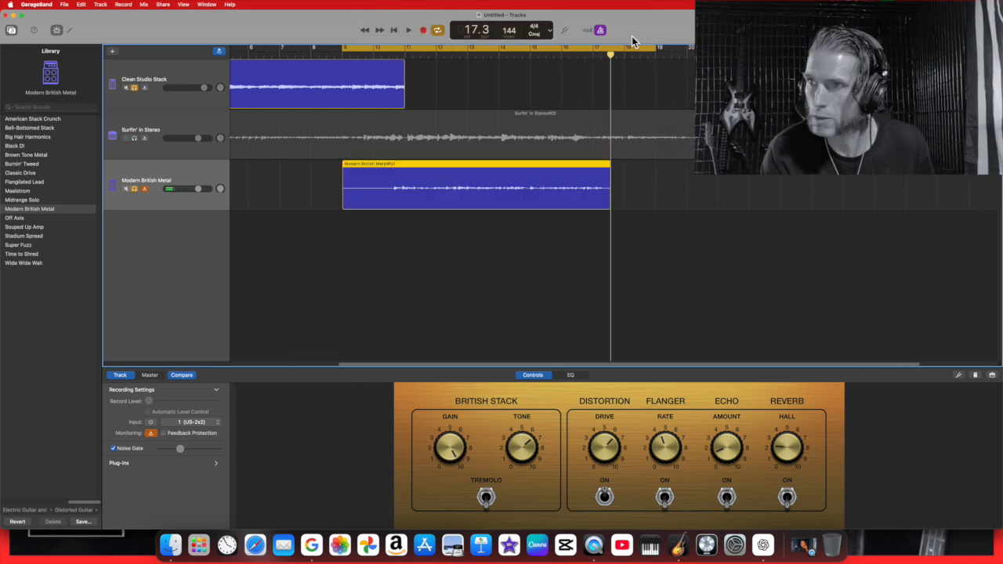
Step: Lower the Modern British Metal track's volume and extend the end of the cycle area past bar 20
left_click_drag(202, 192, 188, 194)
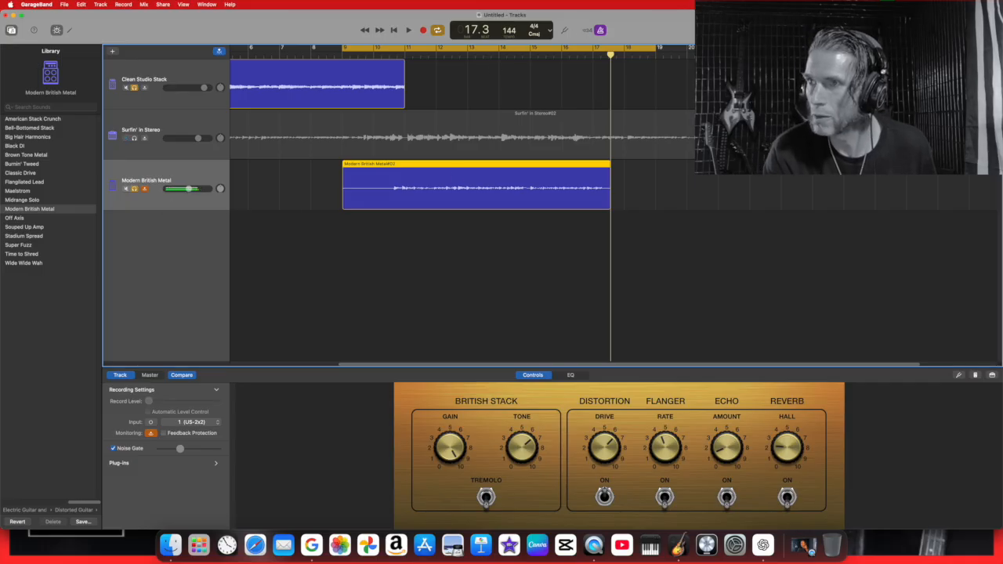
left_click_drag(657, 50, 846, 49)
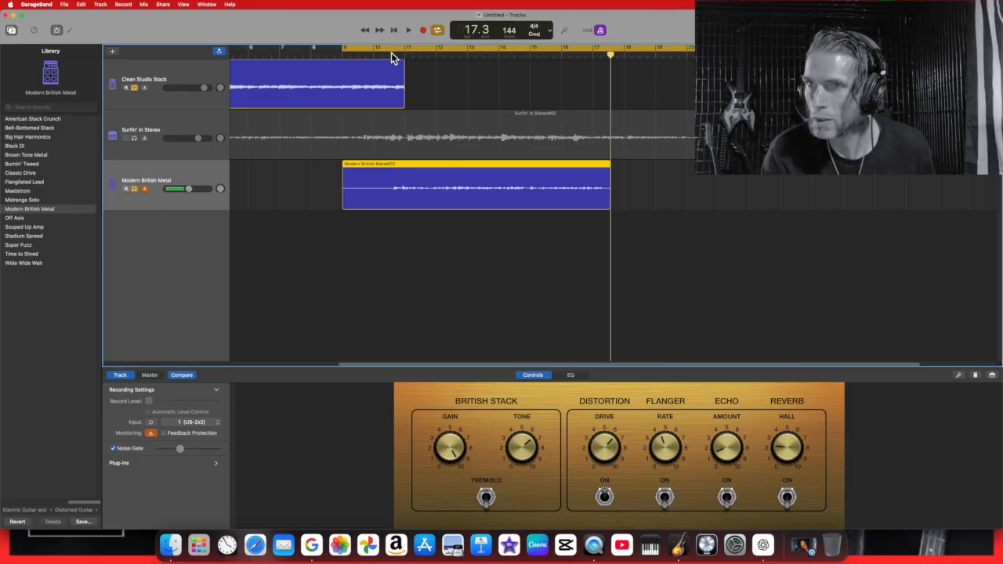
Step: Undo the last cycle recording on the Modern British Metal track and record a new take from bar 9
left_click(81, 4)
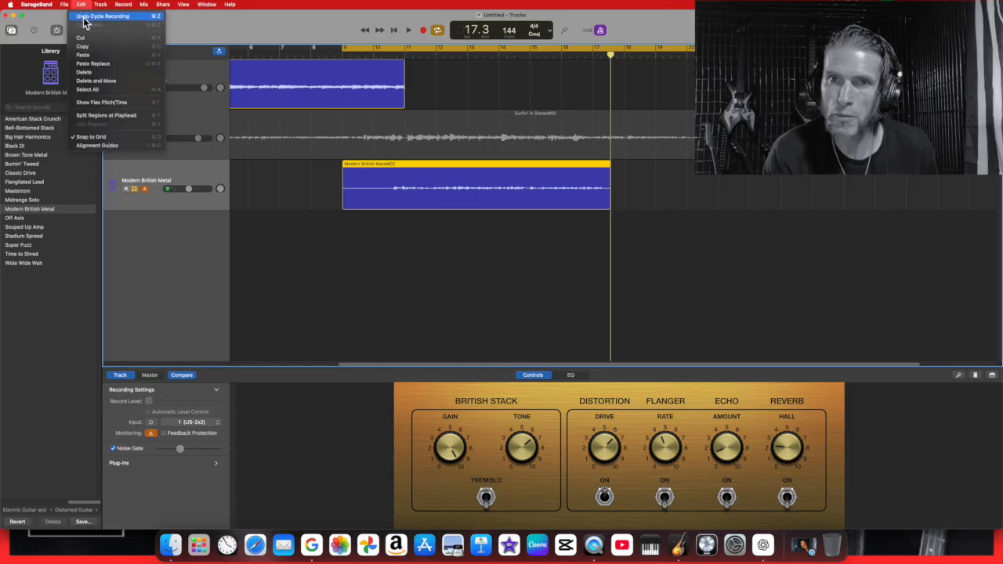
left_click(86, 17)
left_click(422, 30)
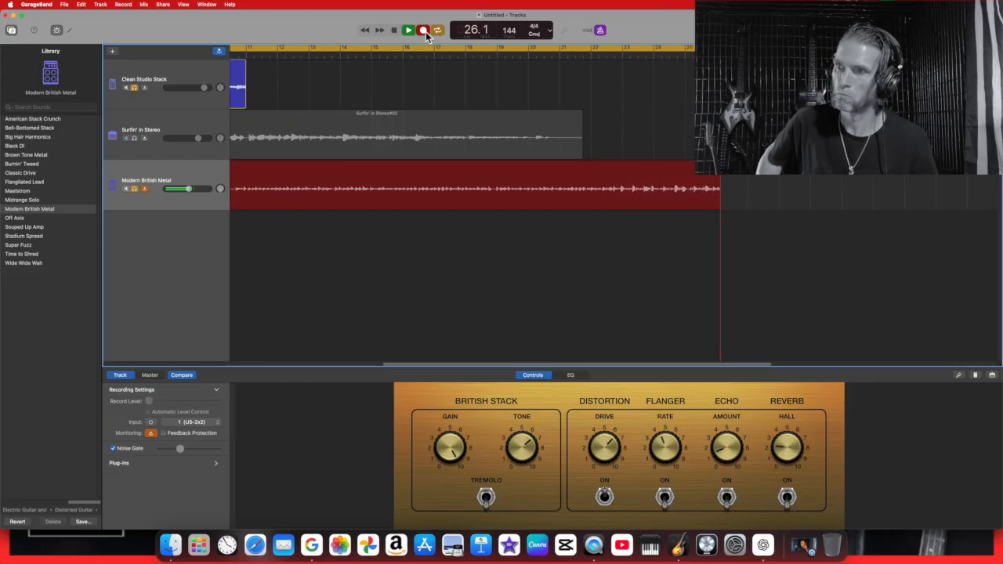
left_click(423, 30)
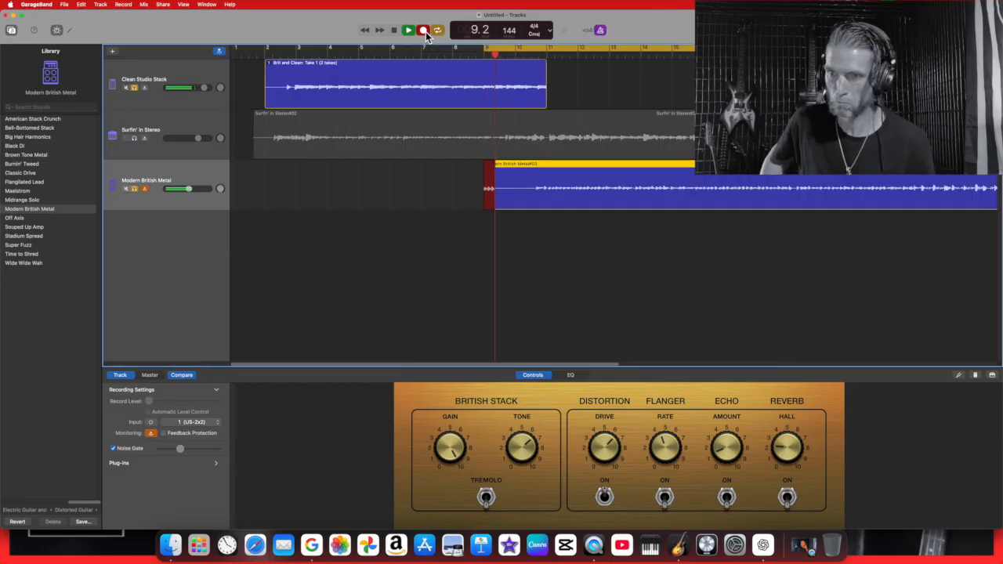
key("space")
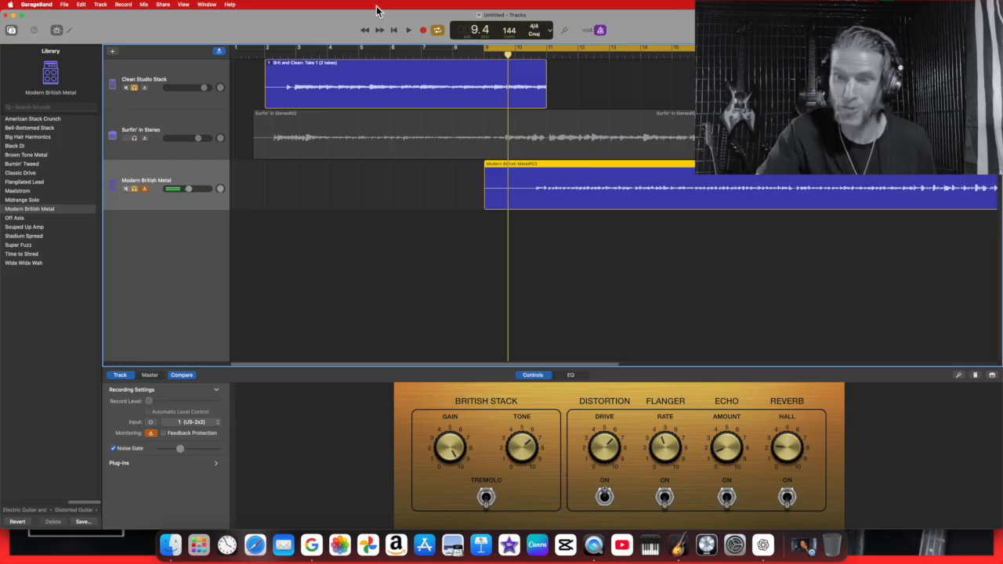
Step: Play back the new take from bar 9 and turn off the metronome and the Modern British Metal track's input monitoring
left_click(409, 31)
left_click(602, 32)
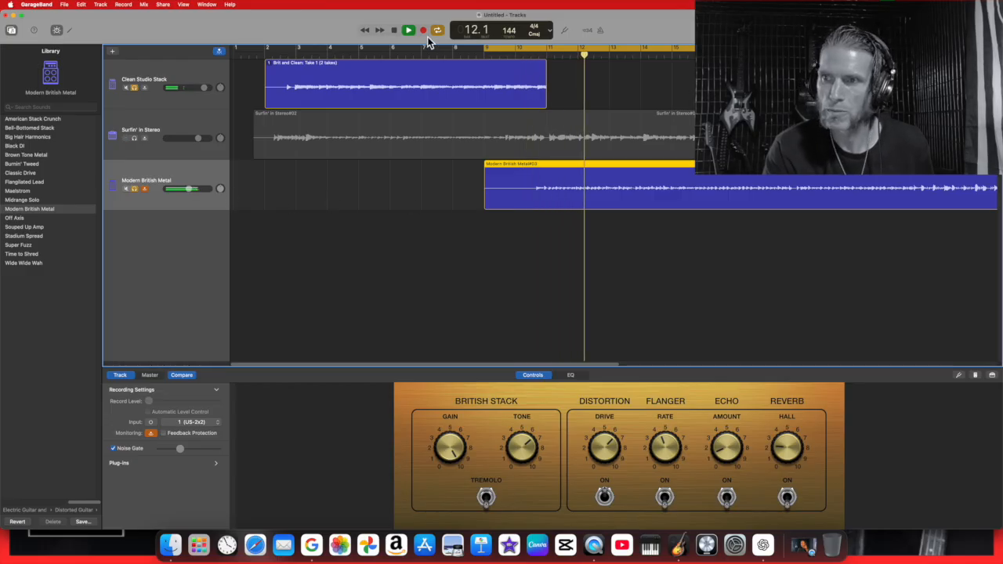
scroll(134, 232, "right", 1)
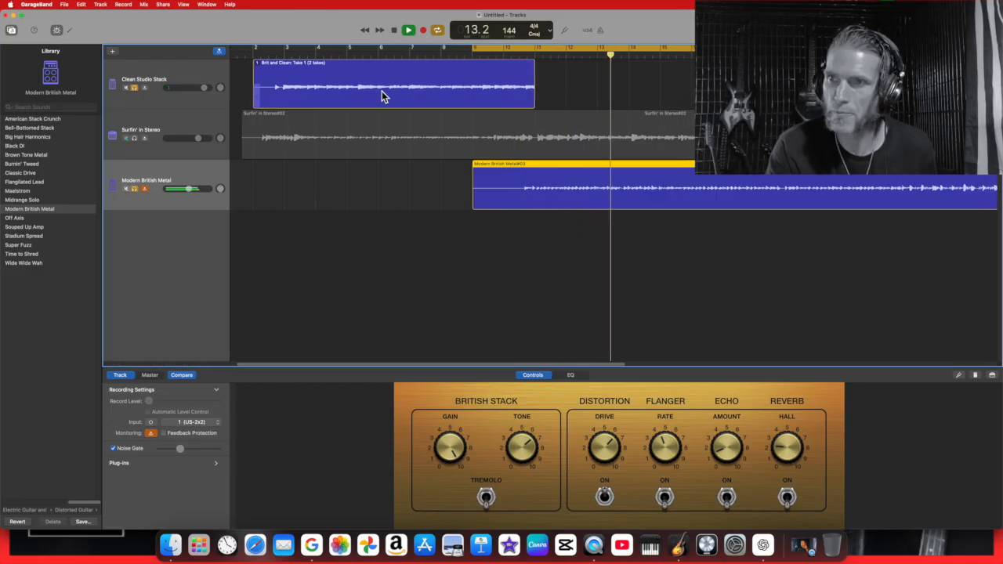
left_click(408, 30)
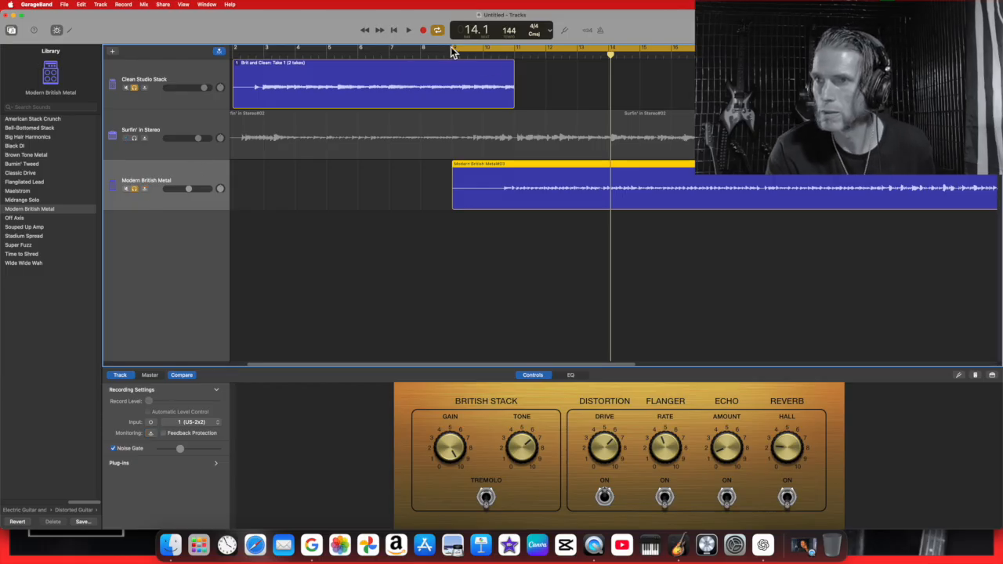
Step: Move the start of the cycle area to bar 11 and raise the Modern British Metal track's volume to -0.7 dB during playback
left_click_drag(453, 48, 517, 48)
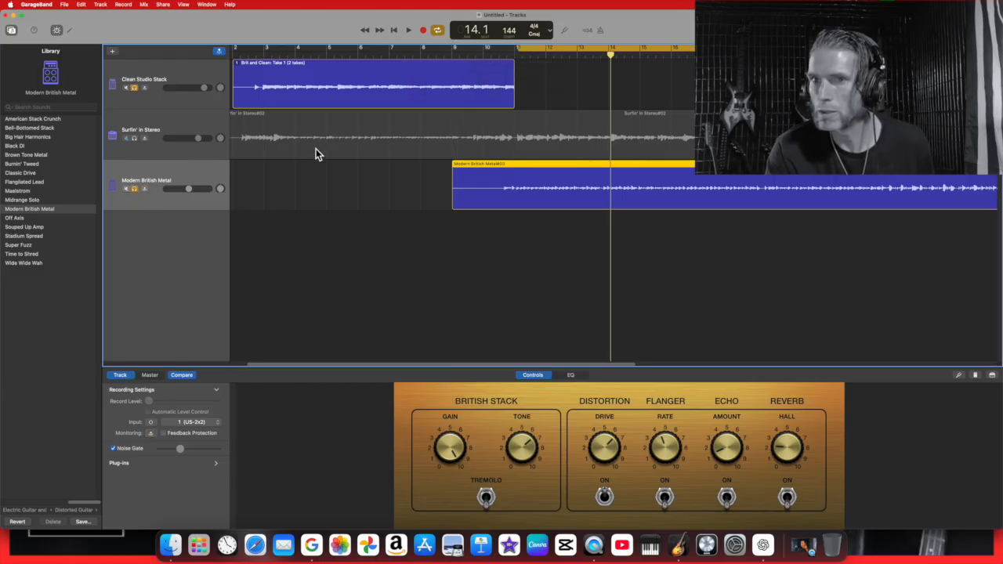
left_click(409, 31)
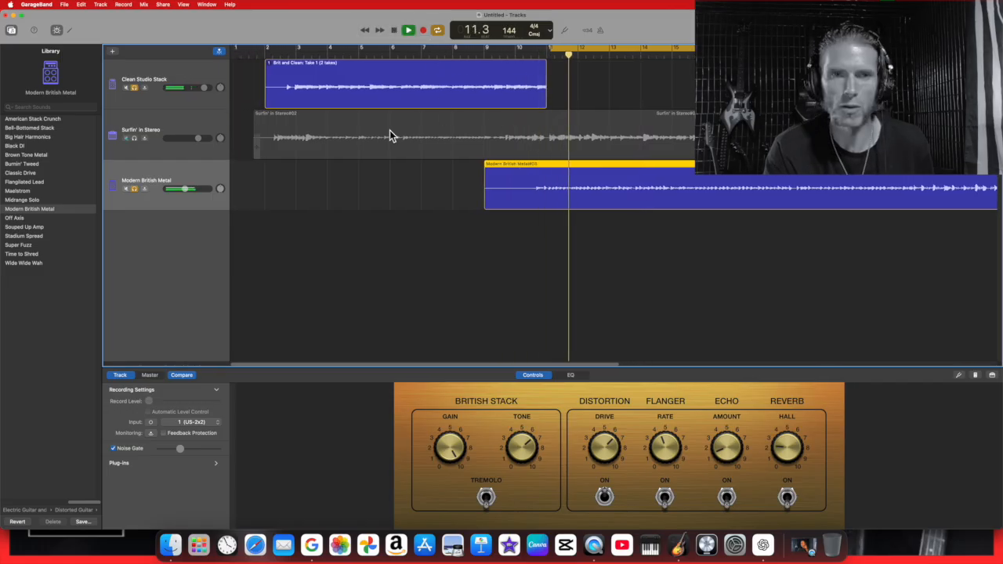
mouse_move(186, 186)
left_mouse_down()
mouse_move(217, 190)
mouse_move(198, 189)
left_mouse_up()
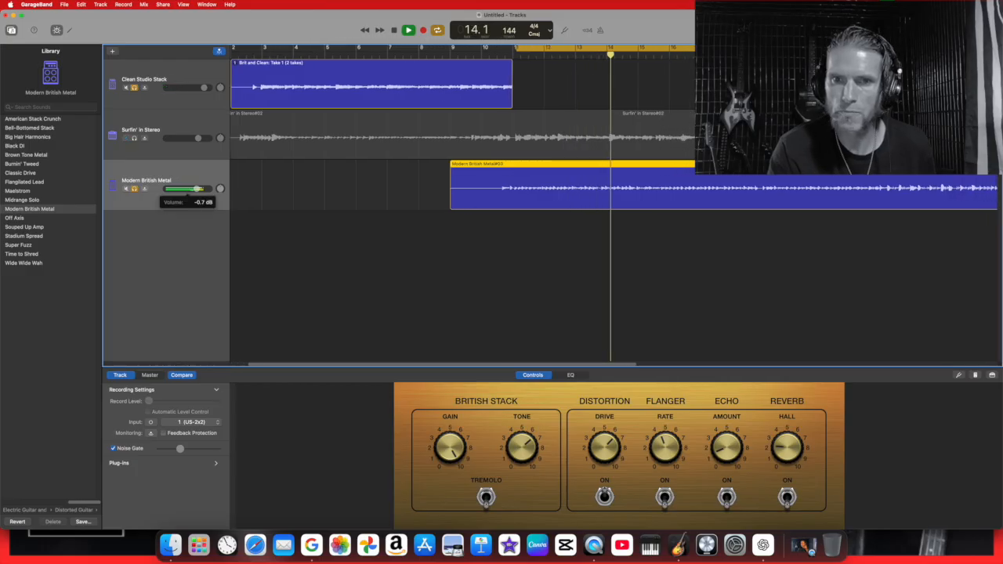
Step: Try the Maelstrom patch on the third track, adjusting its octave level, tone, gain and distortion drive during playback
left_click(44, 182)
left_click(51, 191)
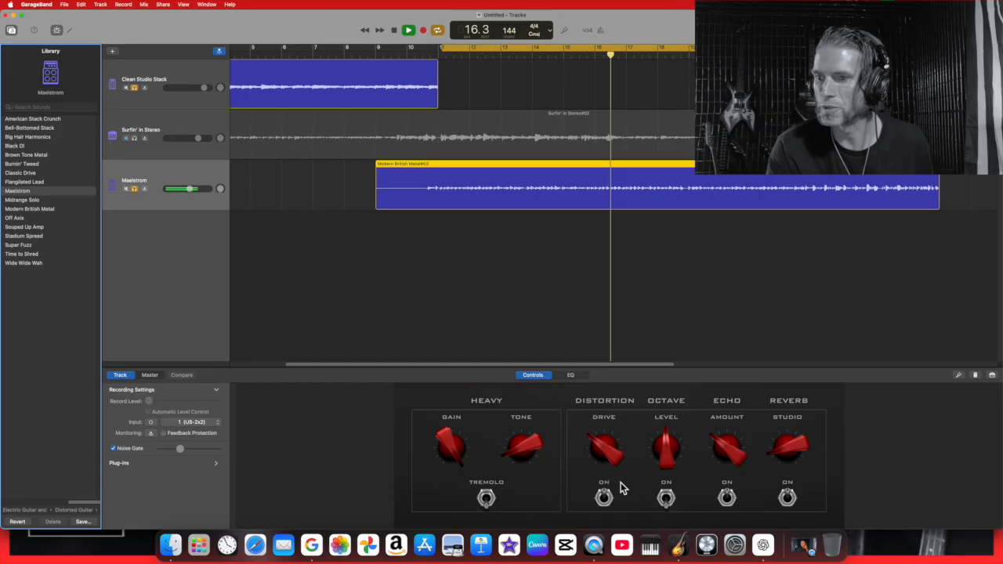
left_click_drag(667, 447, 664, 493)
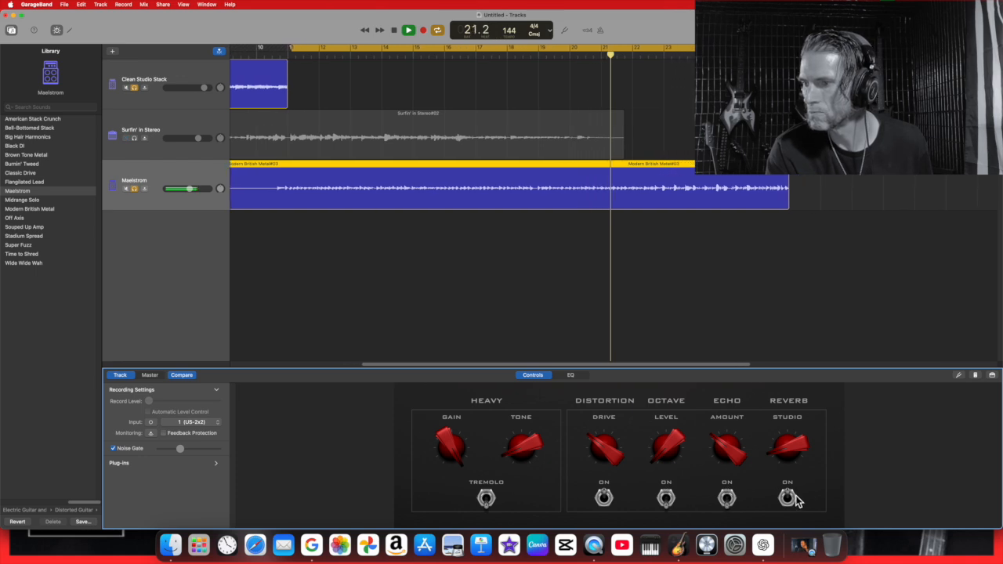
left_click_drag(519, 448, 518, 424)
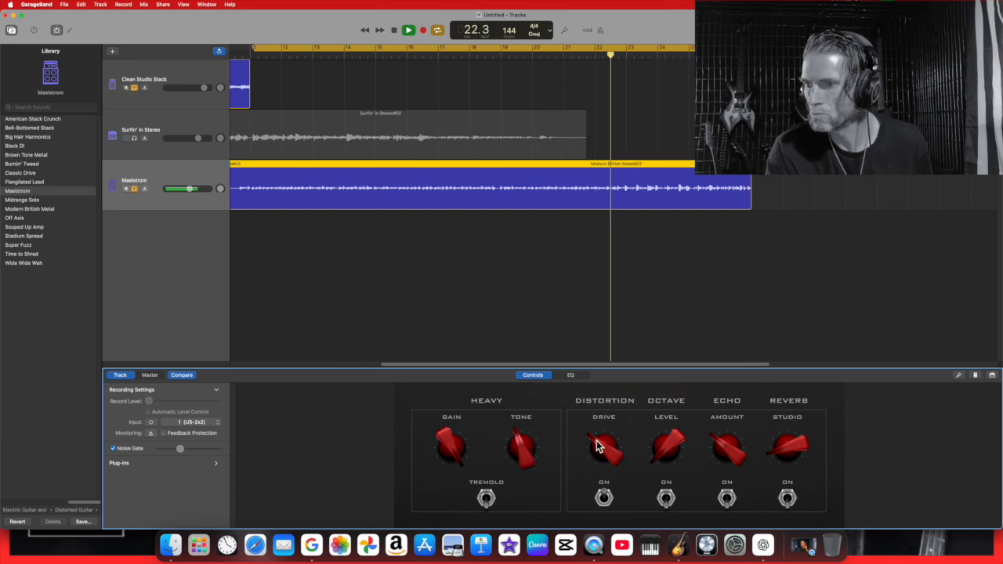
mouse_move(505, 453)
left_mouse_down()
mouse_move(519, 439)
mouse_move(506, 450)
left_mouse_up()
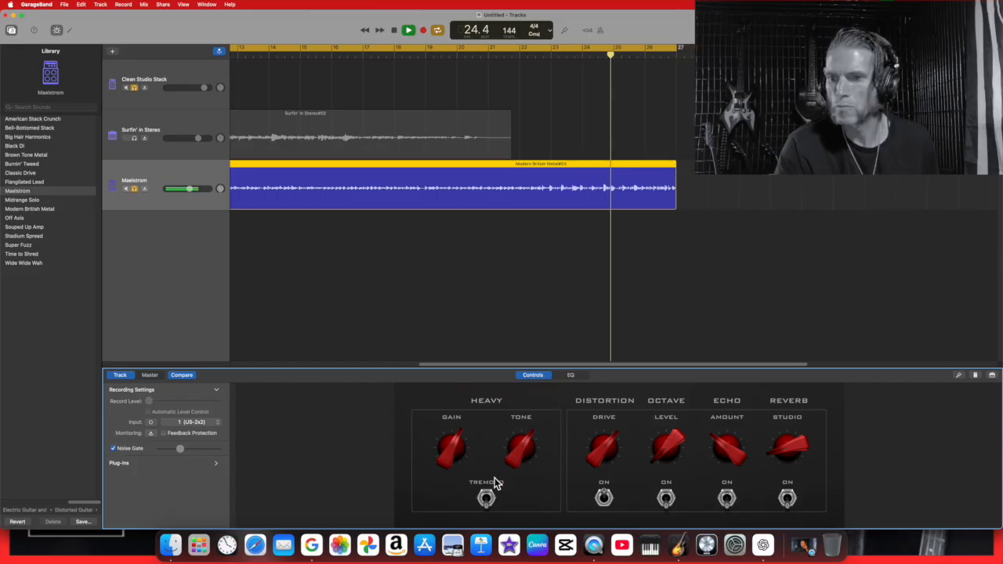
left_click(396, 30)
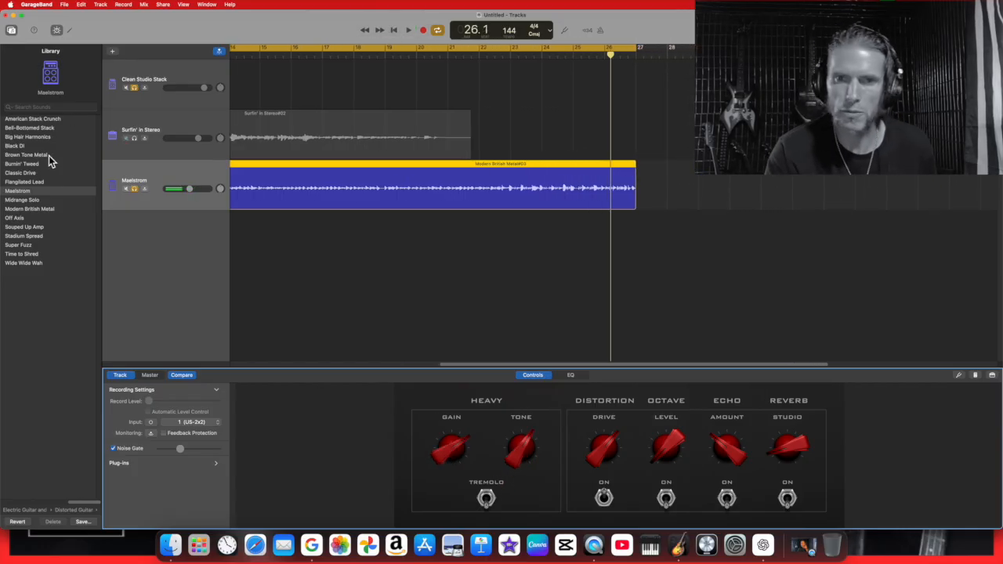
Step: Switch the third track to the Super Fuzz patch, discarding the Maelstrom changes, and play the take from bar 11
left_click(44, 247)
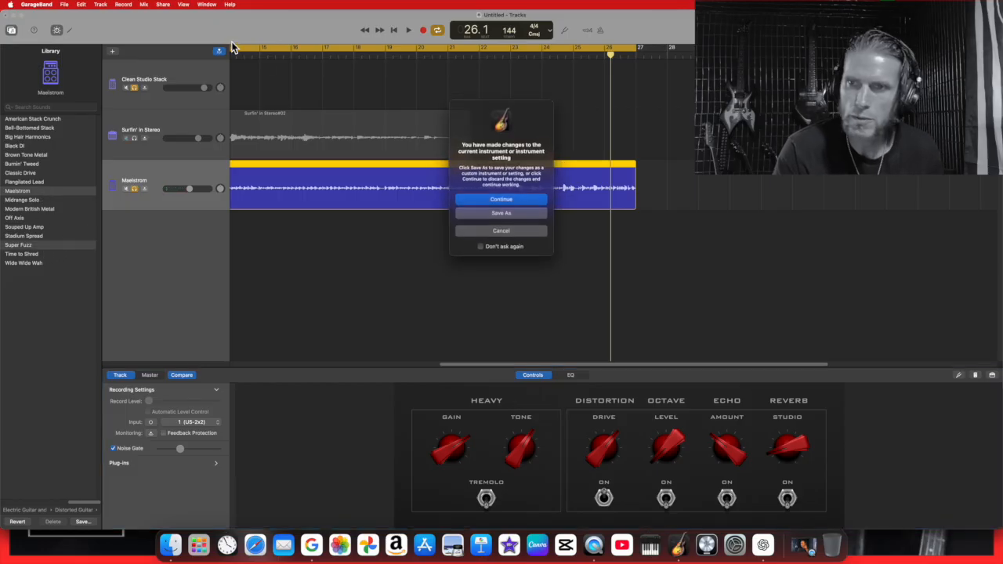
left_click(483, 201)
left_click(408, 30)
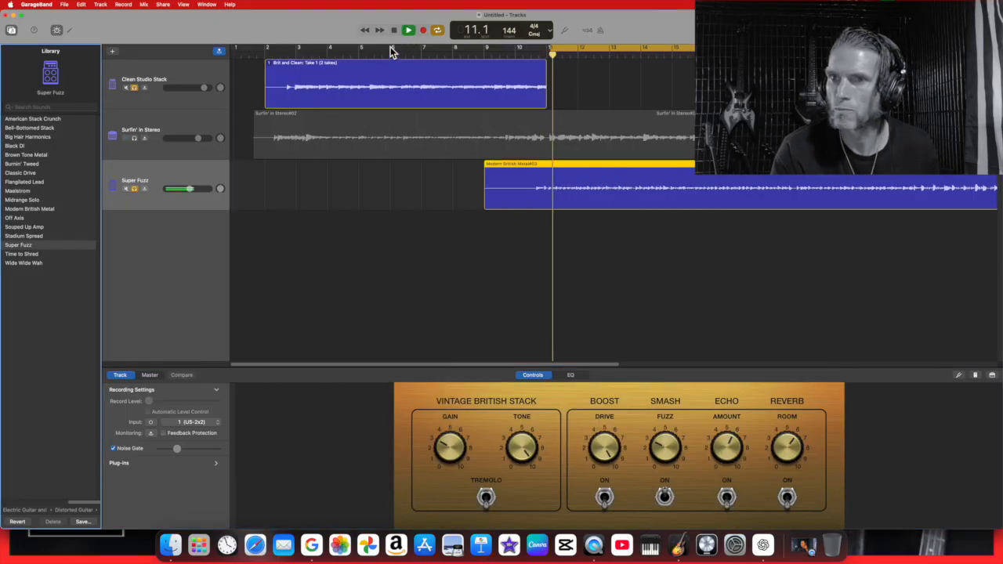
Step: Try the Time to Shred patch on the third track, adjusting its reverb, flange depth and gain during playback
left_click(58, 257)
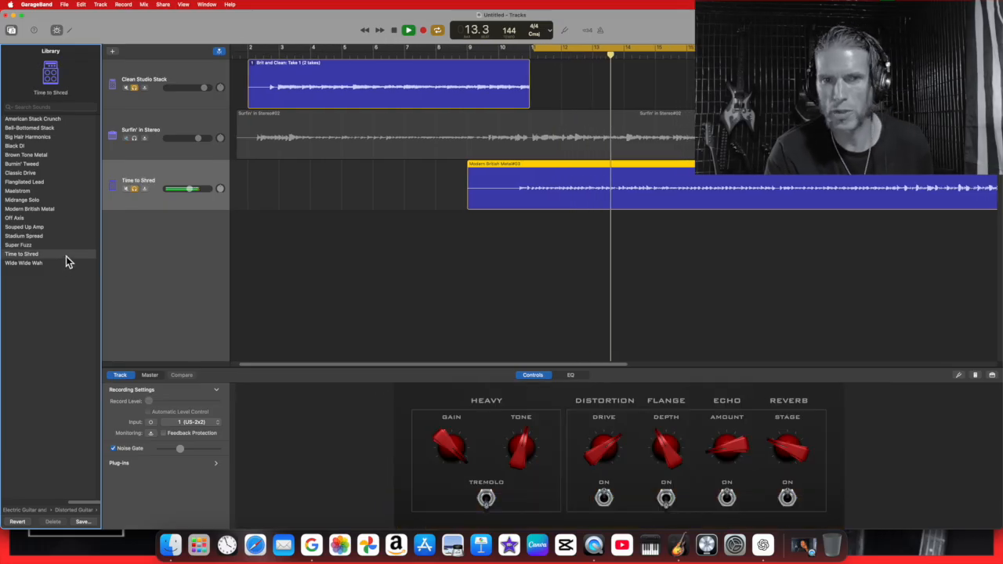
left_click_drag(776, 461, 810, 422)
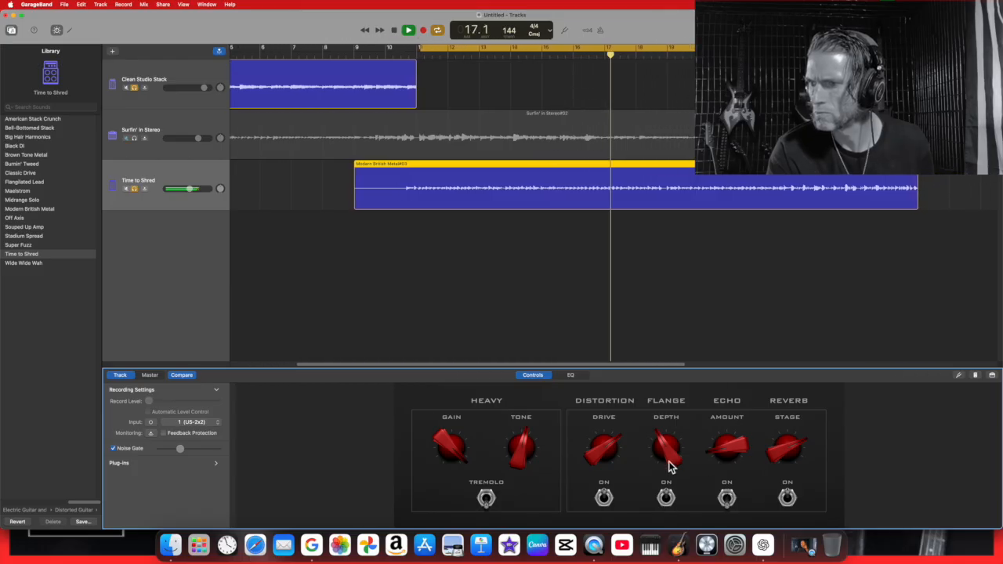
left_click_drag(657, 453, 611, 463)
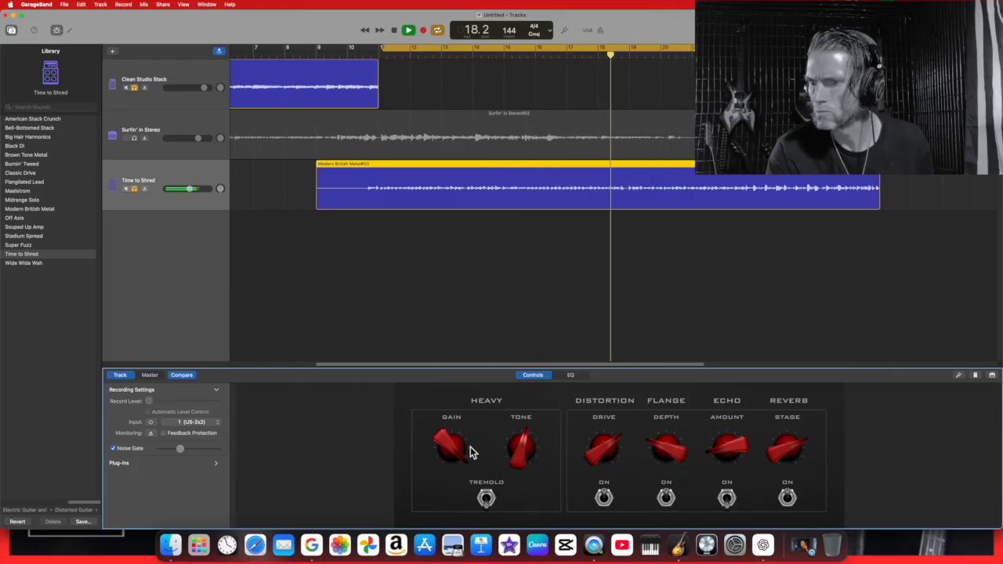
left_click(396, 31)
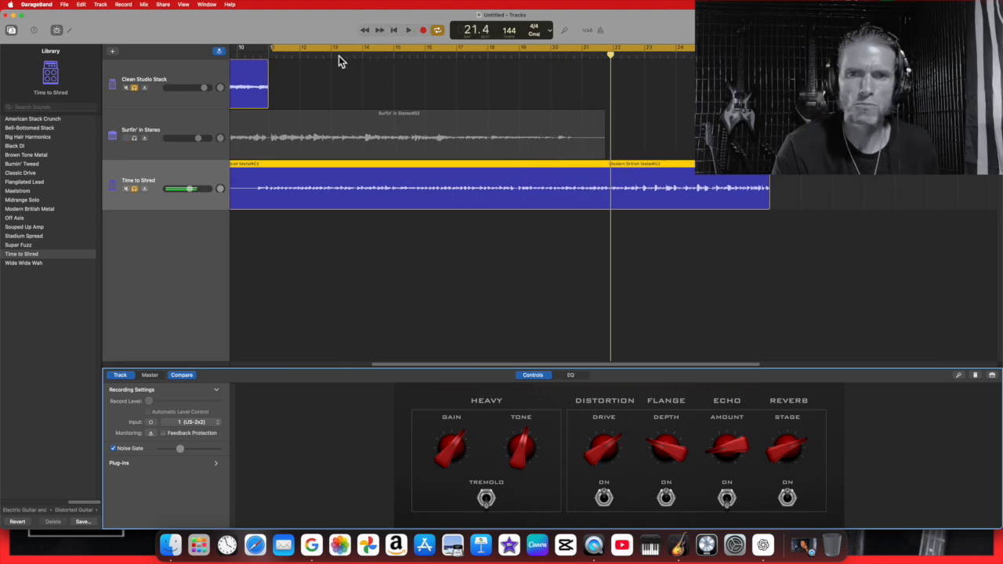
Step: Discard the Time to Shred changes and audition Black DI, Brown Tone Metal, Midrange Solo, Off Axis and Souped Up Amp during playback
left_click(42, 148)
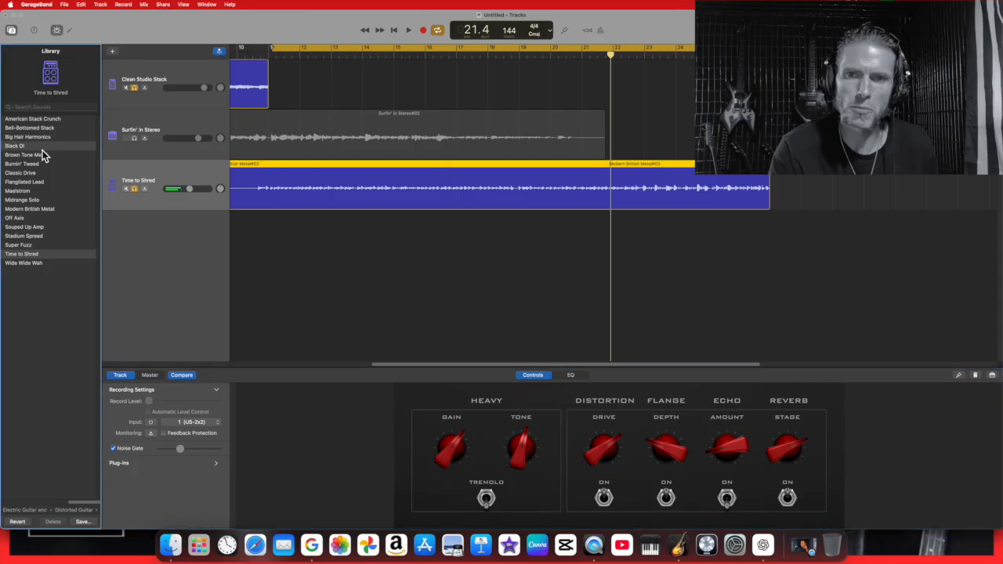
left_click(501, 199)
left_click(407, 31)
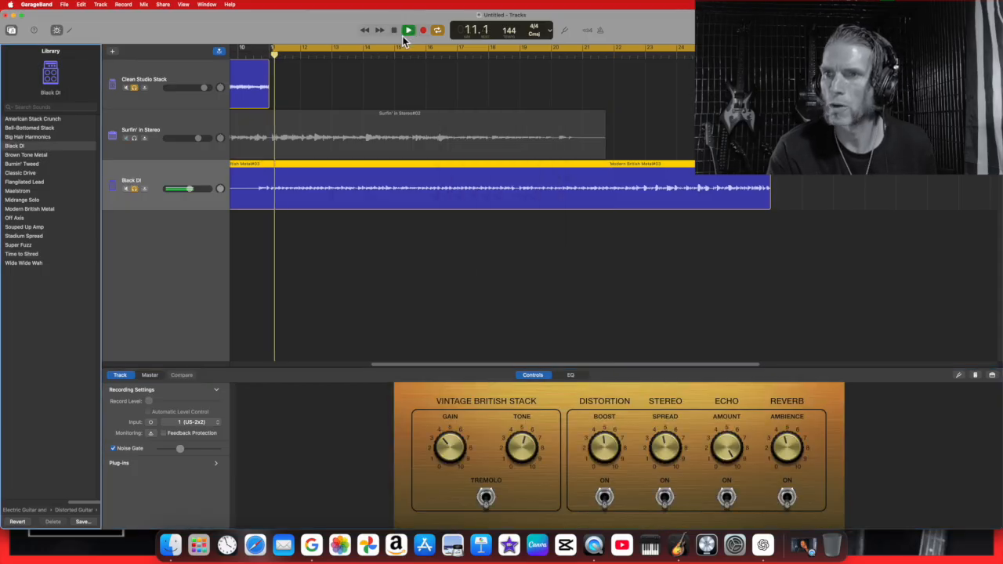
left_click(39, 155)
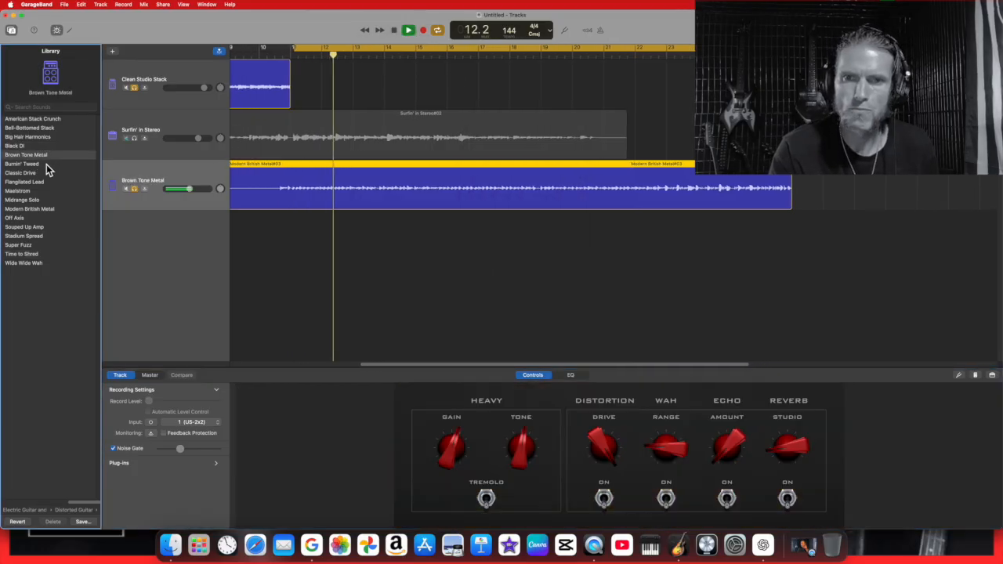
left_click(44, 173)
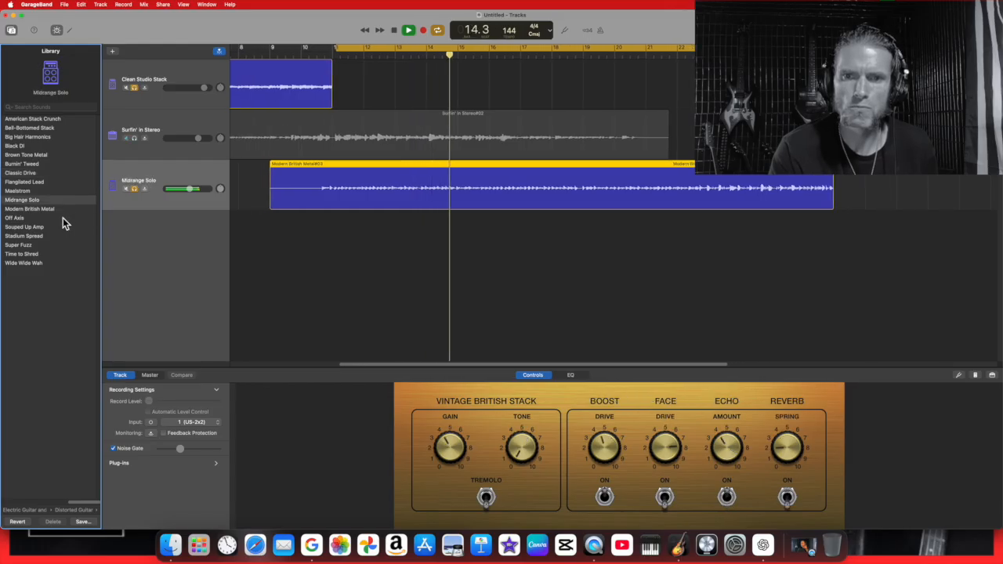
left_click(63, 218)
left_click(64, 228)
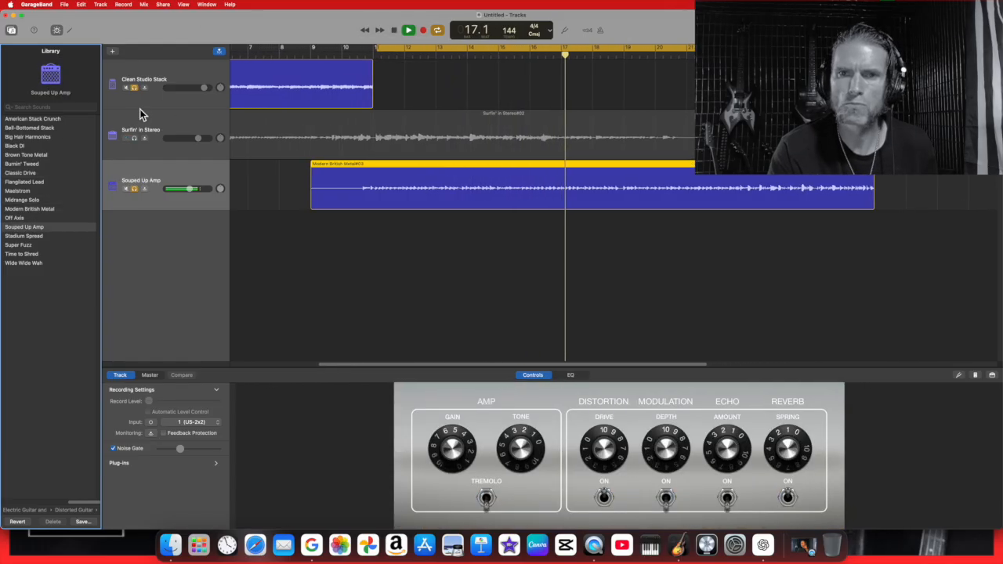
Step: Audition American Stack Crunch, Big Hair Harmonics and Modern British Metal on the third track, then settle on Time to Shred and stop playback
left_click(58, 120)
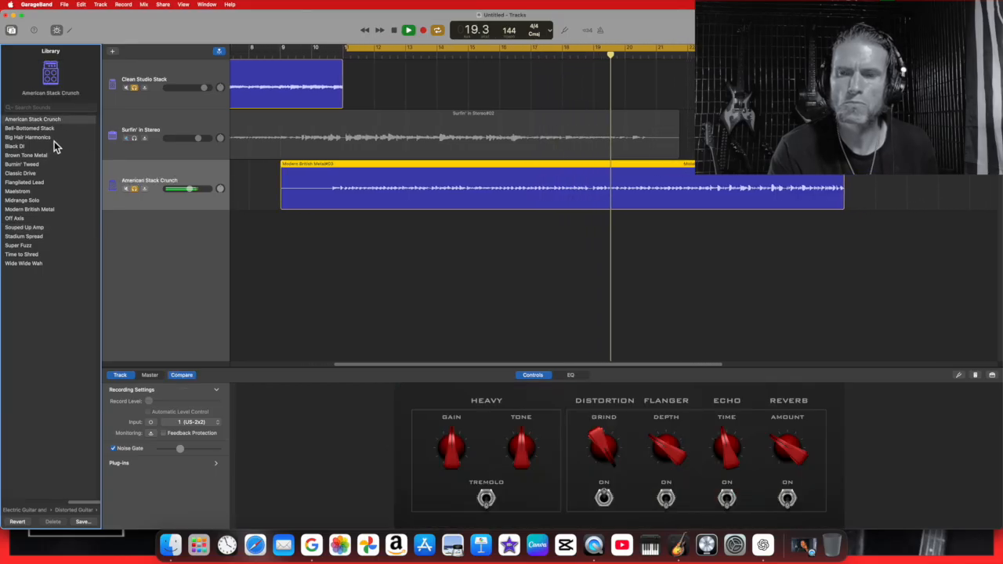
left_click(54, 141)
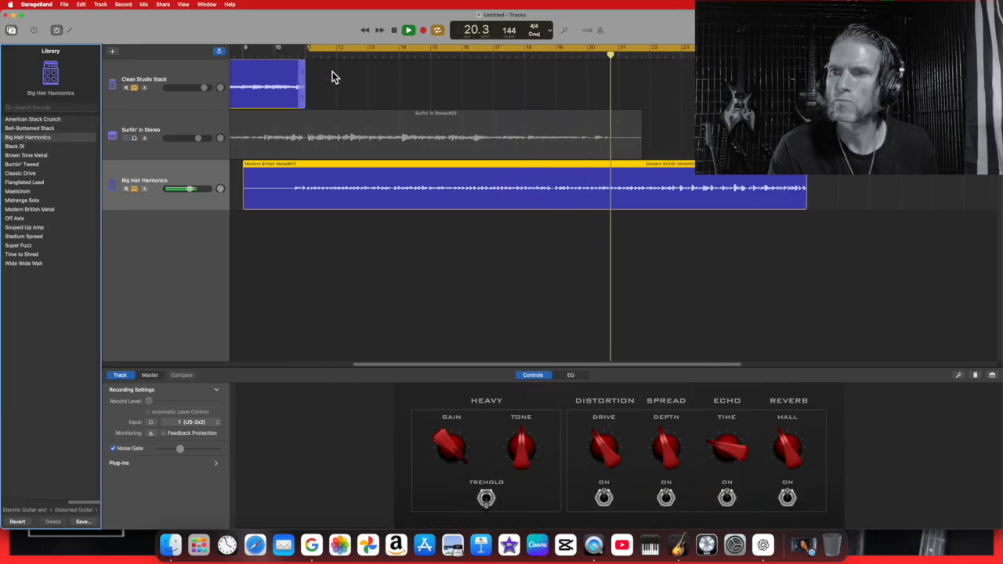
left_click(59, 210)
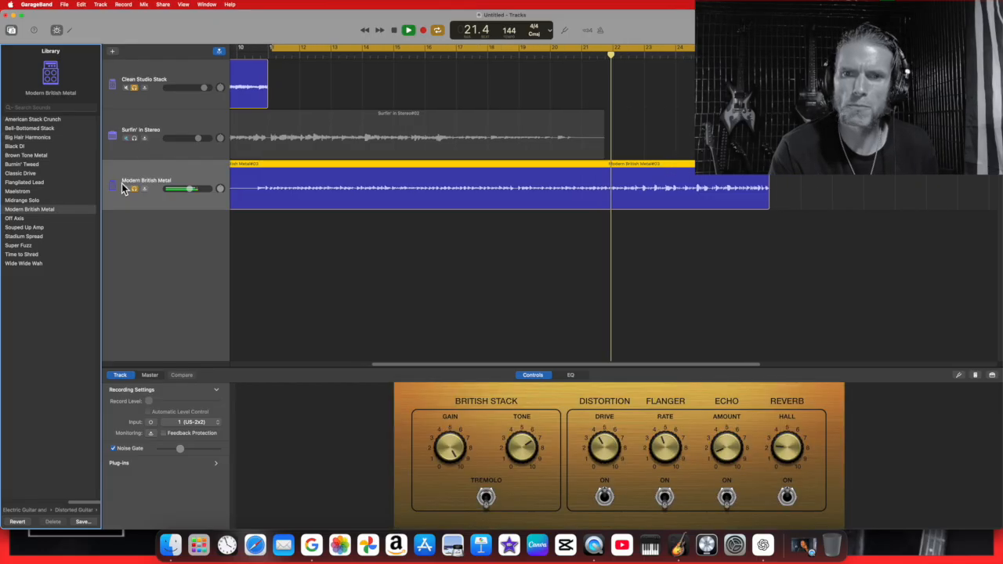
left_click(47, 255)
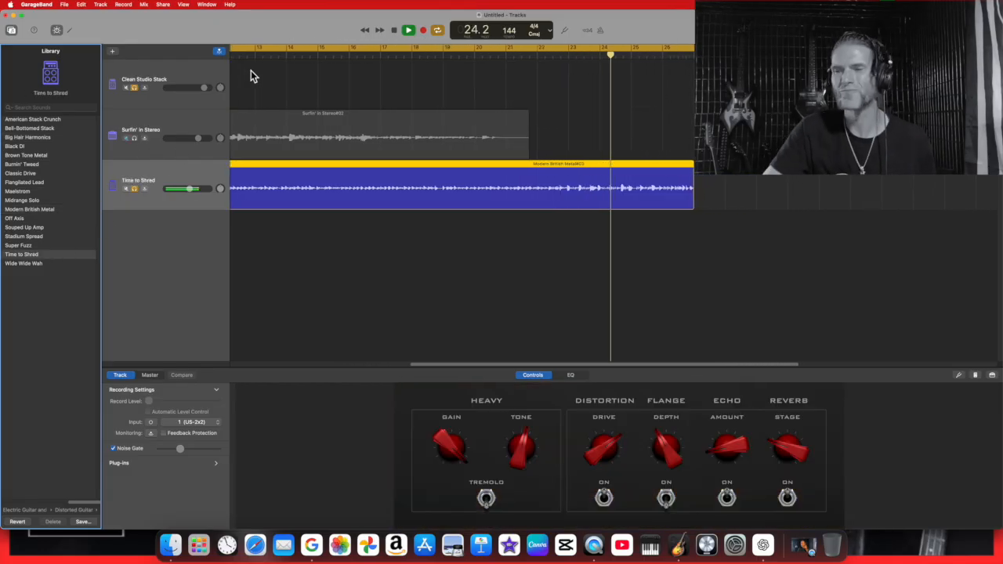
left_click(394, 30)
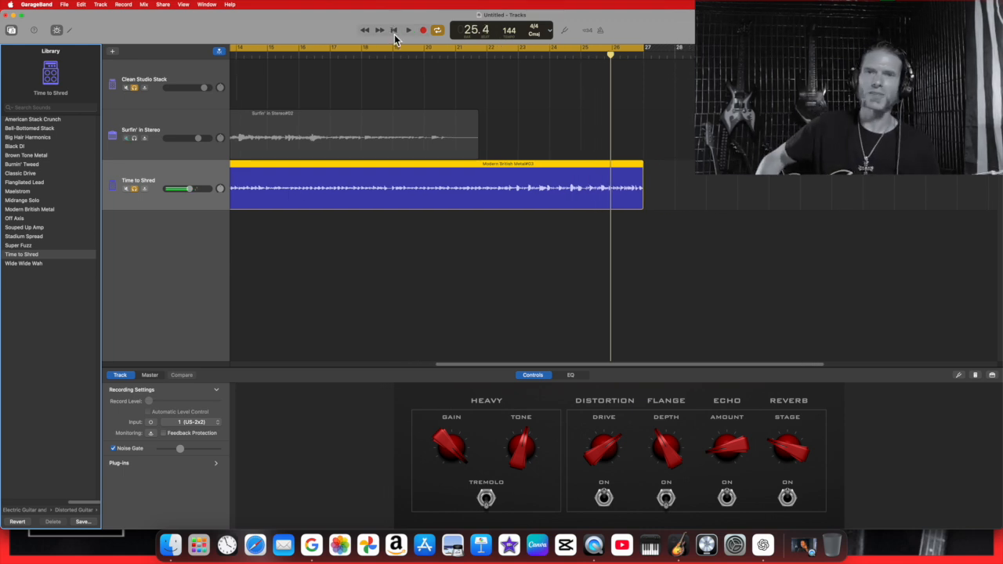